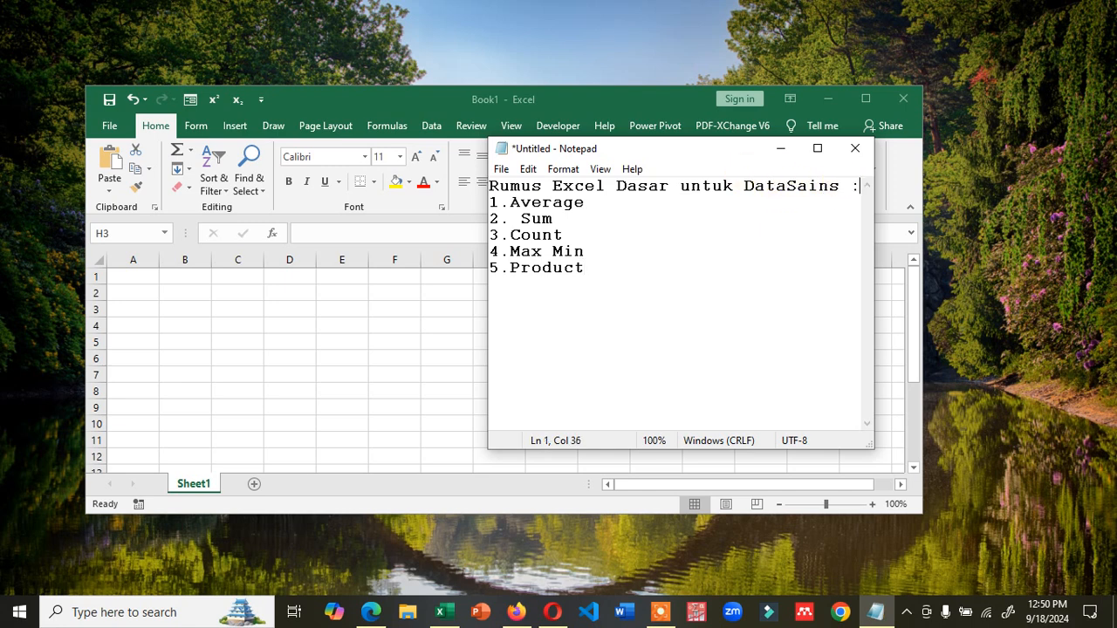
- Highlight the listed formulas in the Notepad note, from Average through Product
{"action": "key", "text": "Down"}
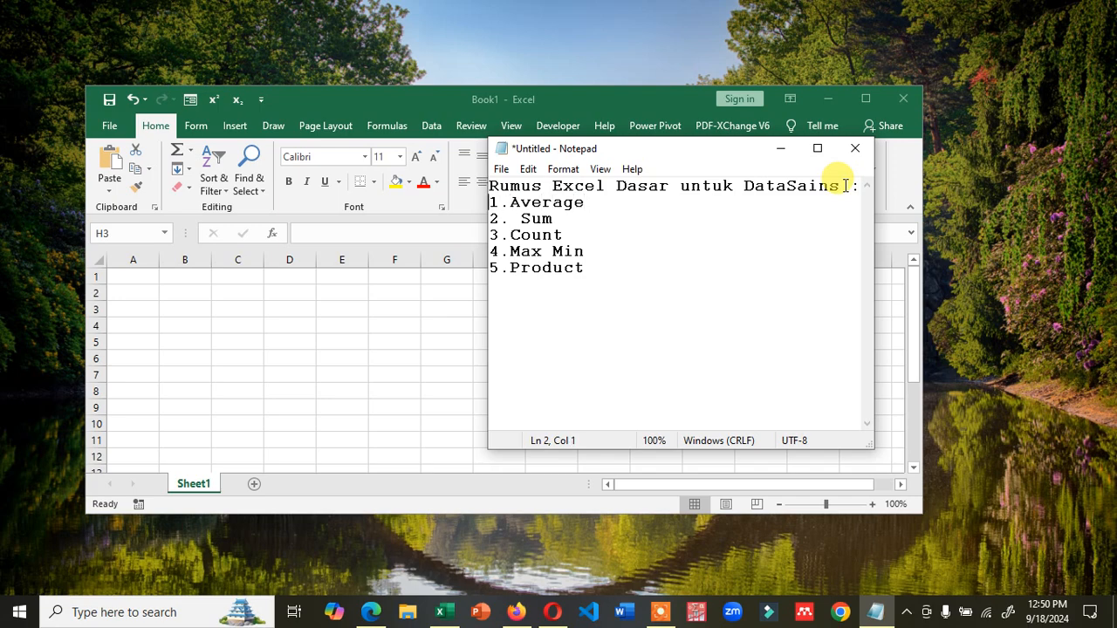
{"action": "key", "text": "shift+Down"}
{"action": "key", "text": "shift+Down"}
{"action": "key", "text": "shift+Down"}
{"action": "key", "text": "shift+Down"}
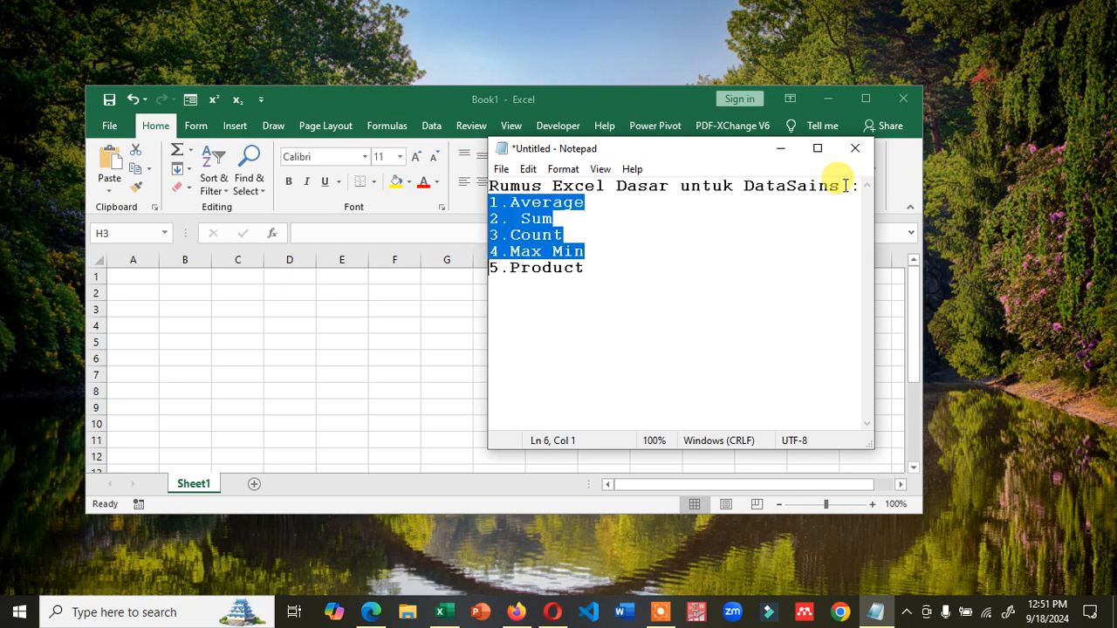
{"action": "key", "text": "shift+Right"}
{"action": "key", "text": "shift+Right"}
{"action": "key", "text": "shift+Right"}
{"action": "key", "text": "shift+Right"}
{"action": "key", "text": "shift+Right"}
{"action": "key", "text": "shift+Right"}
{"action": "key", "text": "shift+Right"}
{"action": "key", "text": "shift+Right"}
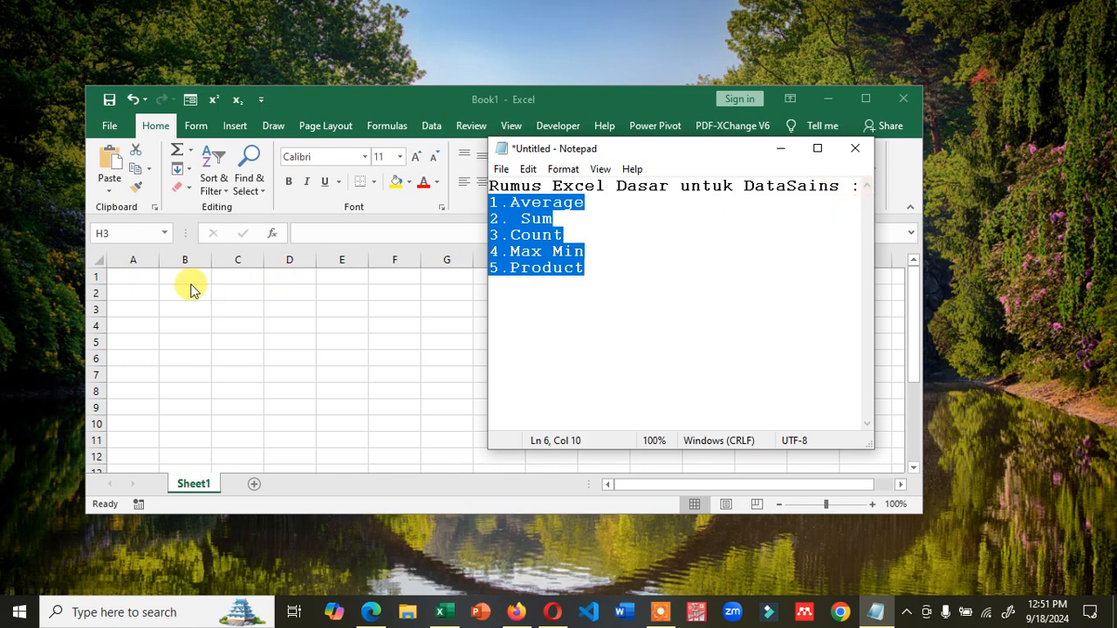
- Switch to the blank Excel workbook and enter the heading "1. Average" in cell B1
{"action": "left_click", "coordinate": [155, 286]}
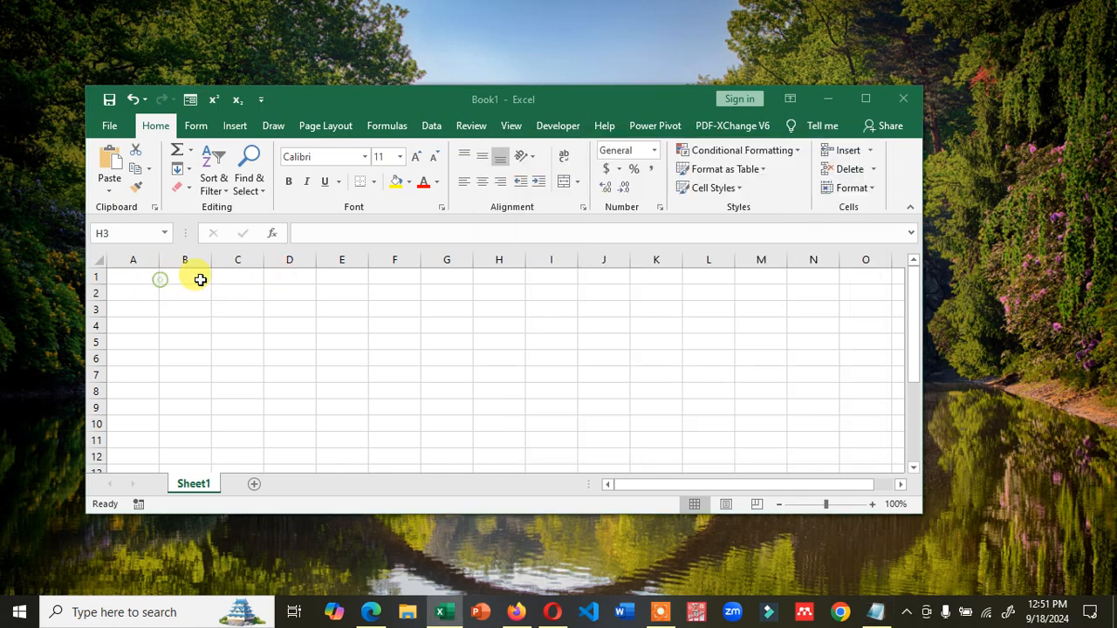
{"action": "left_click", "coordinate": [199, 276]}
{"action": "type", "text": "1. Avearage"}
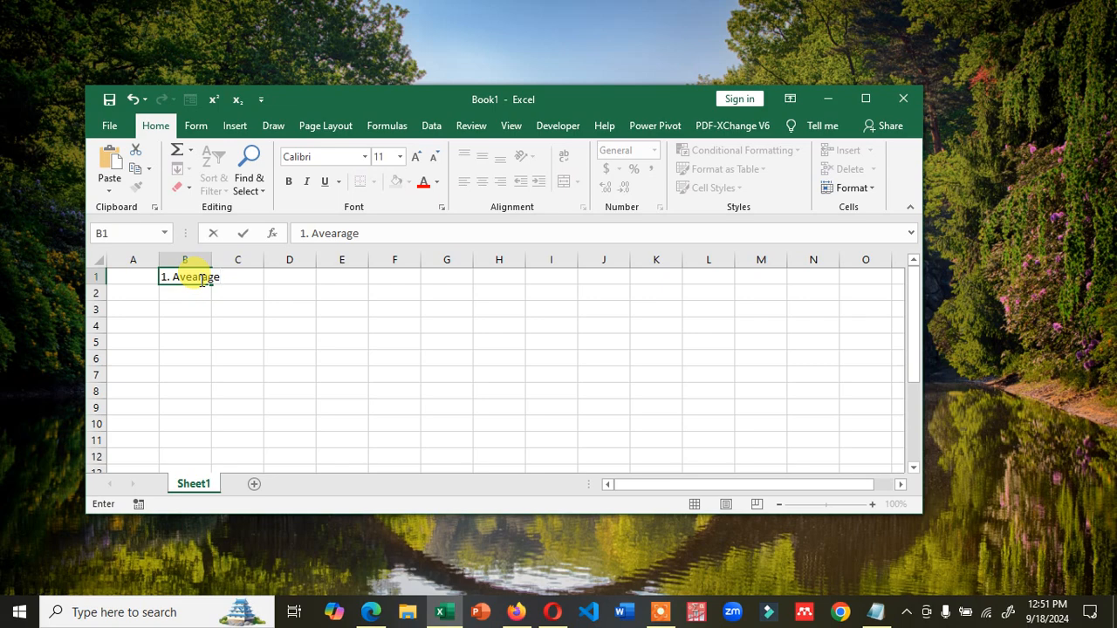
{"action": "key", "text": "ctrl+Return"}
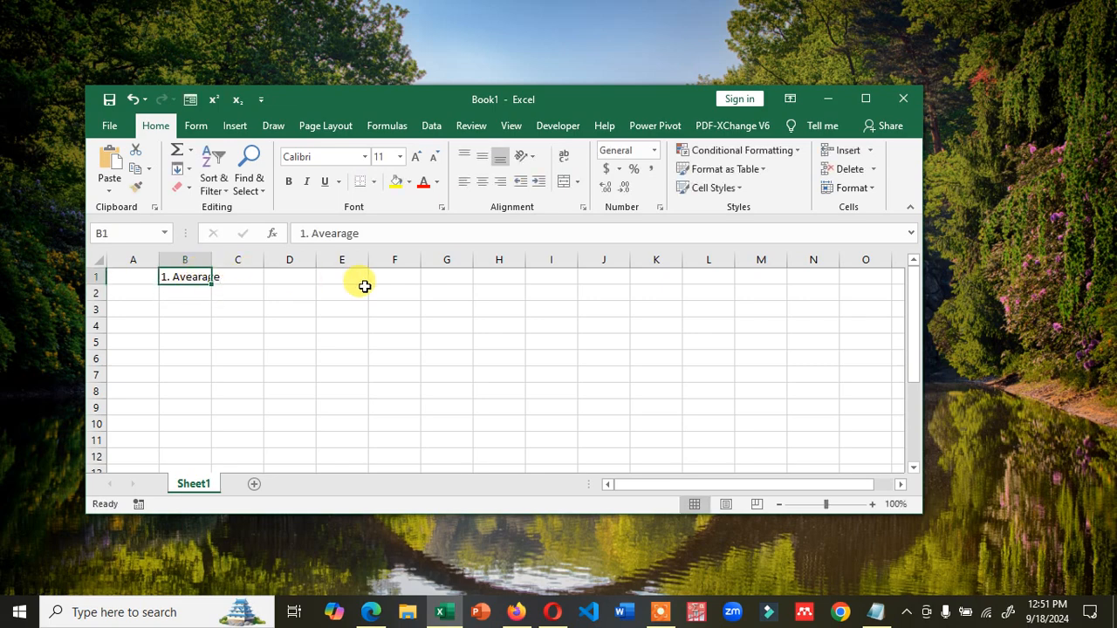
{"action": "key", "text": "F2"}
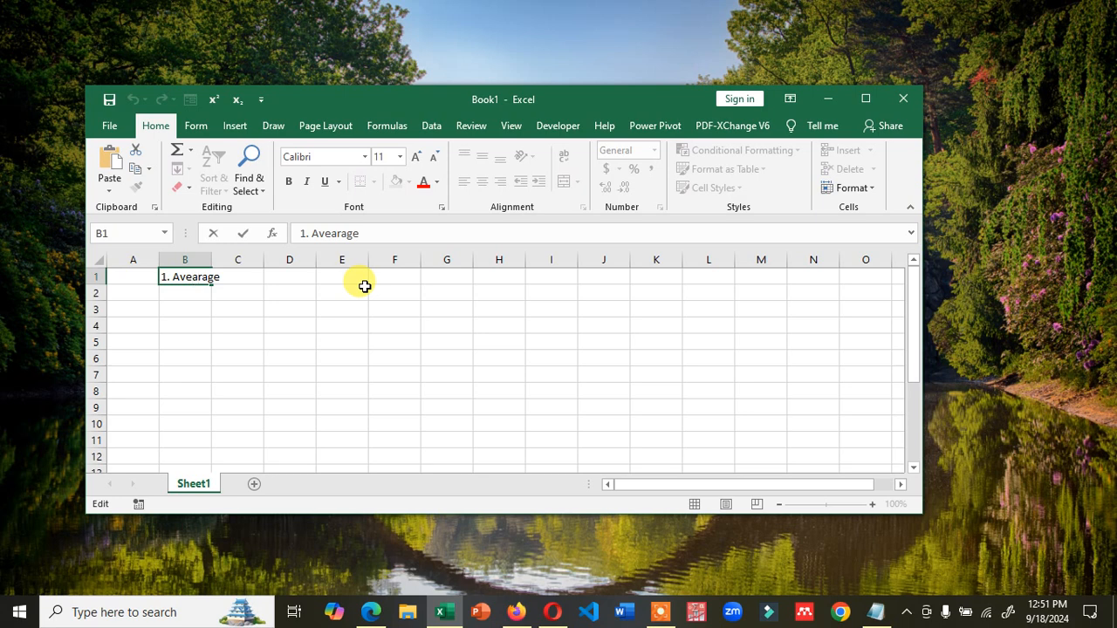
{"action": "key", "text": "BackSpace"}
{"action": "key", "text": "Delete"}
{"action": "type", "text": "e"}
{"action": "key", "text": "Return"}
{"action": "key", "text": "Up"}
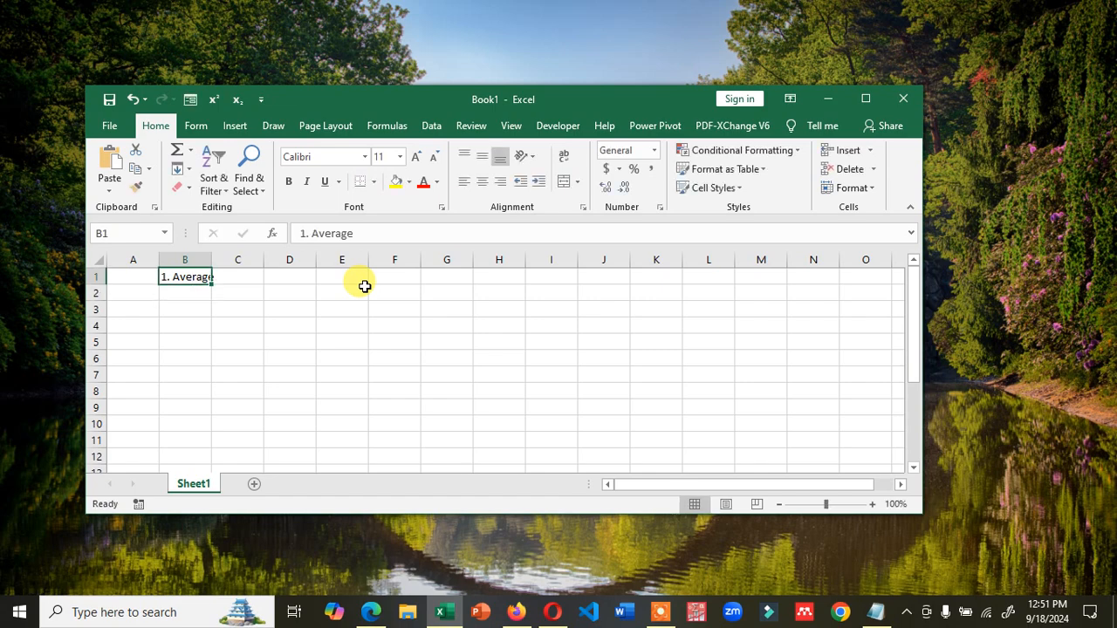
- Enter the sample values 4, 5, 5, 2 and 3 in cells D2 to D6
{"action": "key", "text": "Right"}
{"action": "key", "text": "Down"}
{"action": "key", "text": "Right"}
{"action": "type", "text": "4"}
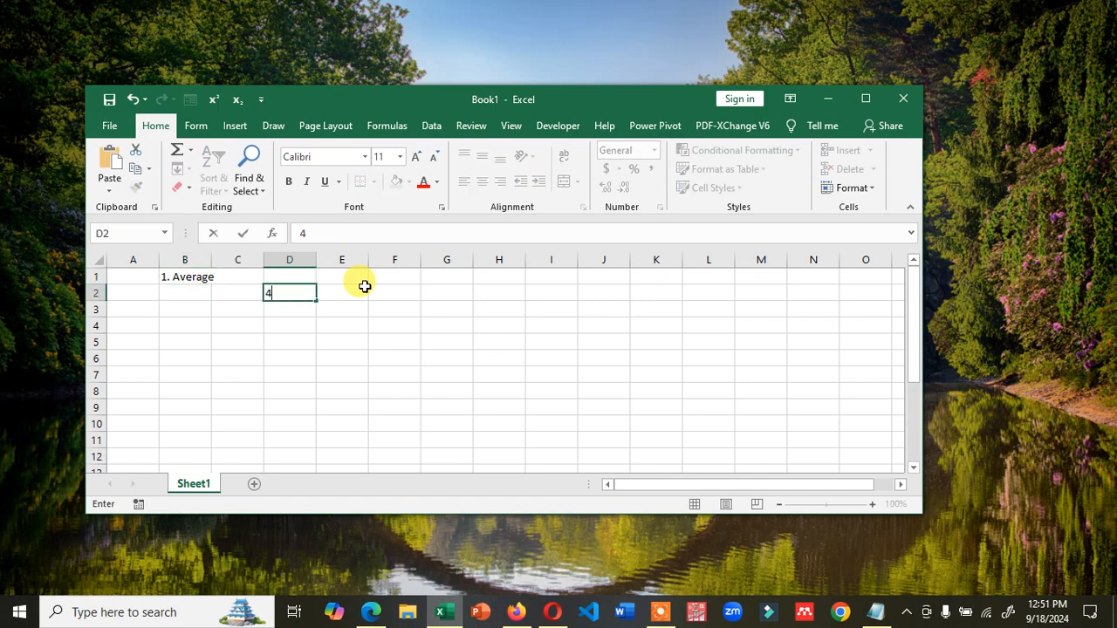
{"action": "key", "text": "Return"}
{"action": "type", "text": "5"}
{"action": "key", "text": "Return"}
{"action": "type", "text": "5"}
{"action": "key", "text": "Return"}
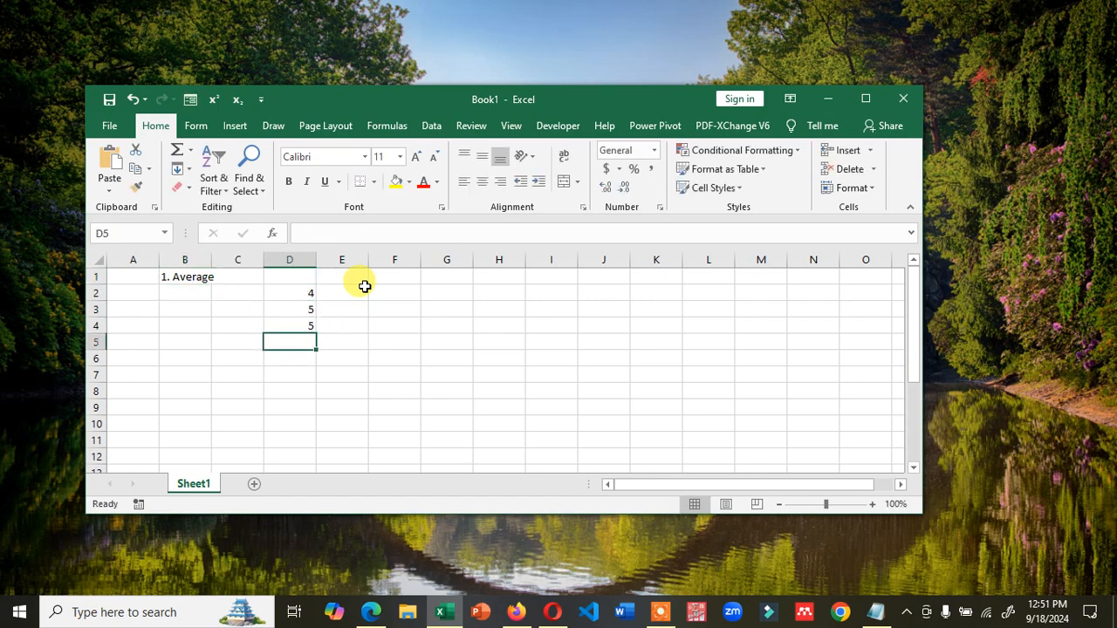
{"action": "type", "text": "2"}
{"action": "key", "text": "Tab"}
{"action": "key", "text": "Down"}
{"action": "type", "text": "3"}
{"action": "key", "text": "Left"}
{"action": "type", "text": "3"}
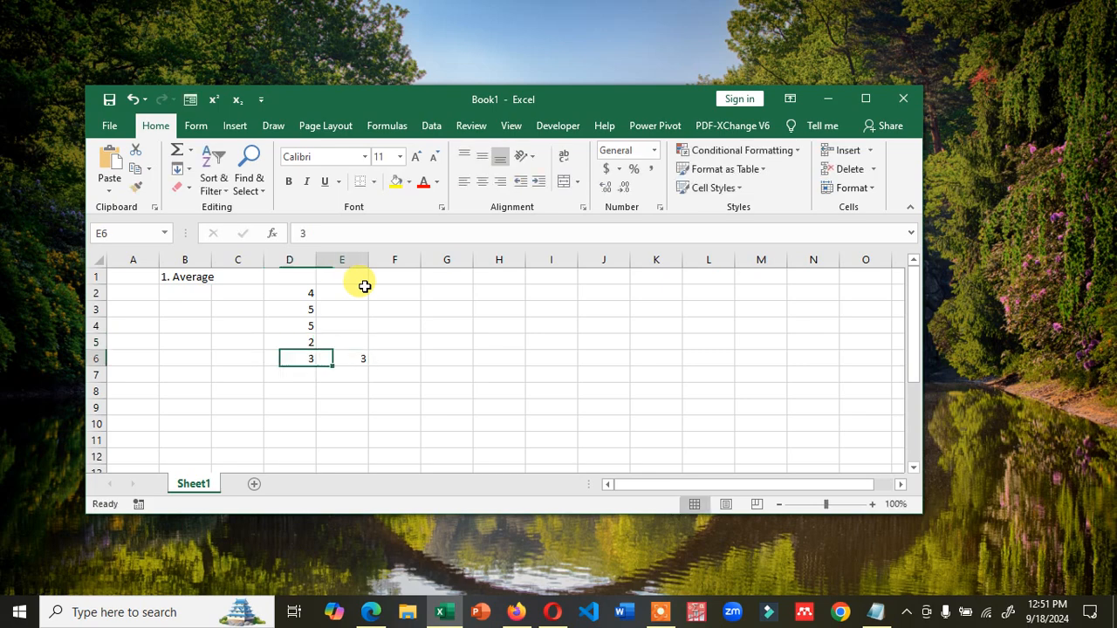
{"action": "key", "text": "Tab"}
{"action": "key", "text": "Left"}
{"action": "key", "text": "Right"}
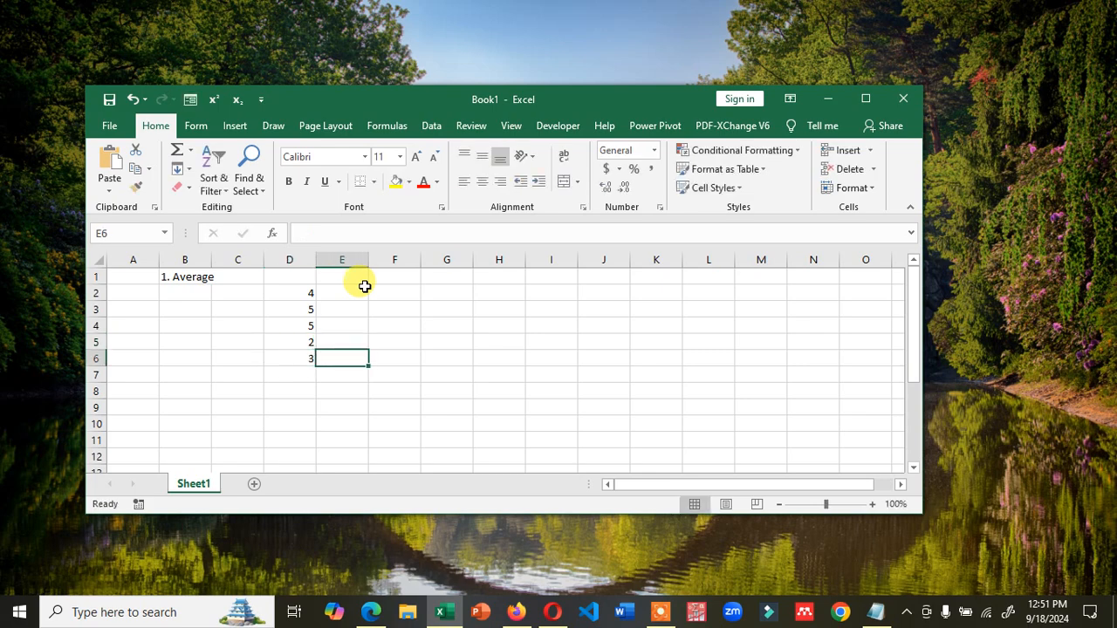
- Enter the label "Rata-Rata" in cell D7, directly below the sample values
{"action": "key", "text": "Down"}
{"action": "key", "text": "Left"}
{"action": "type", "text": "av"}
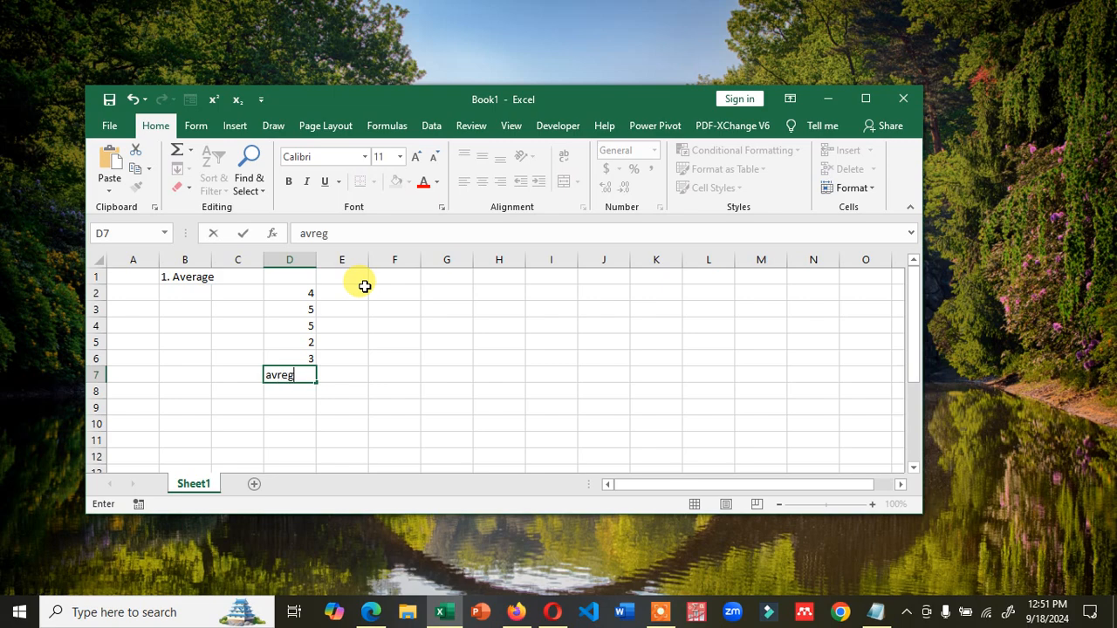
{"action": "type", "text": "Rata-Rata"}
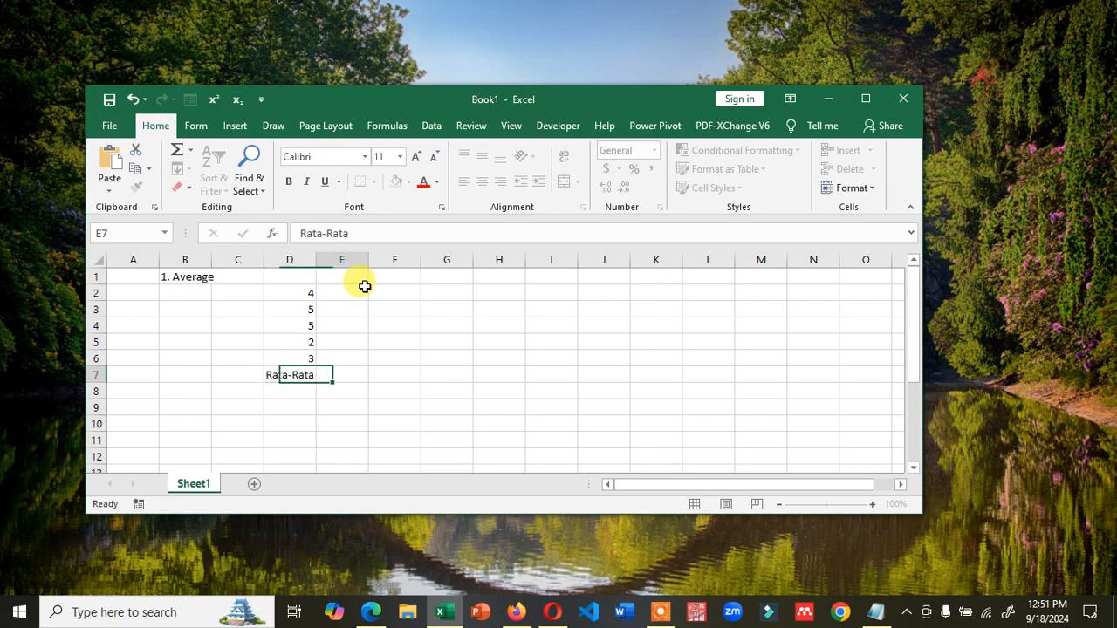
{"action": "key", "text": "Tab"}
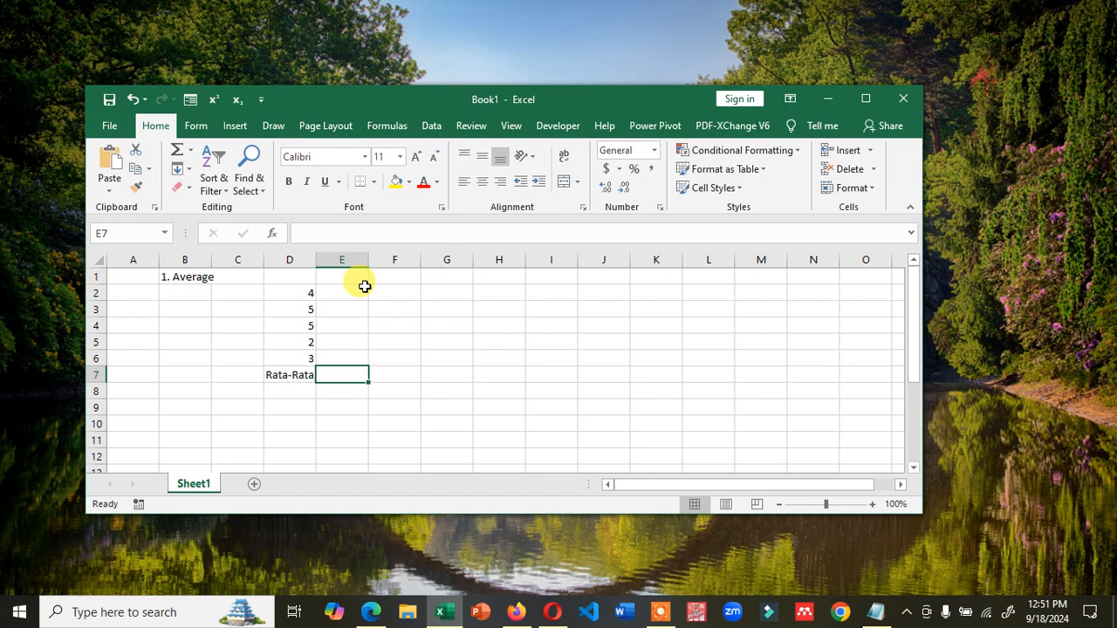
- Calculate the average of the sample values in cell E7 with the formula =AVERAGE(D2:D6)
{"action": "type", "text": "="}
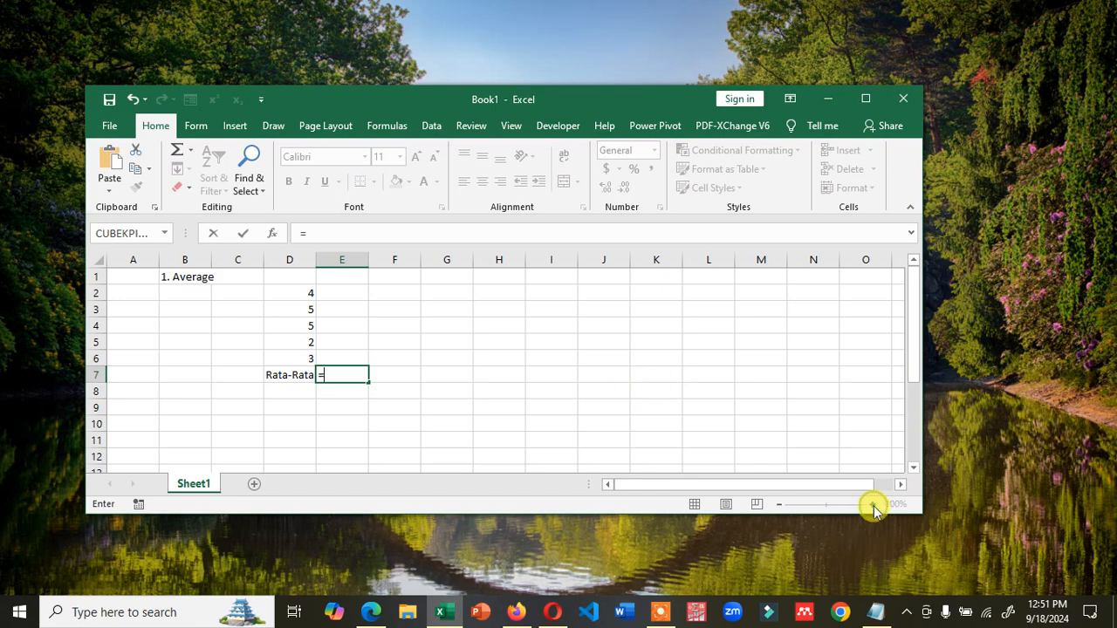
{"action": "key", "text": "Escape"}
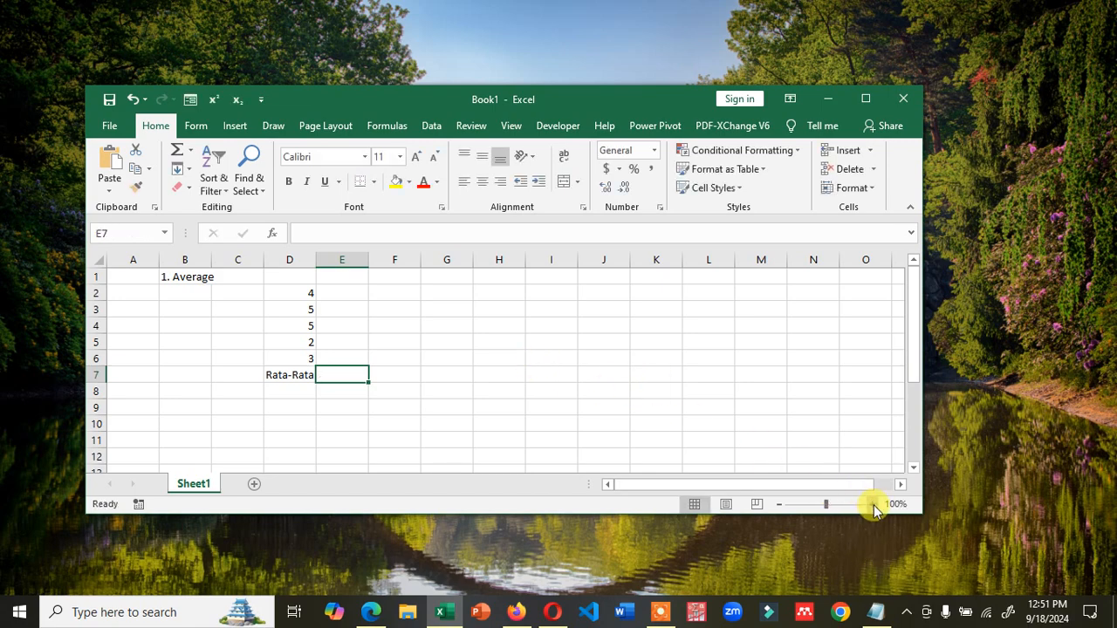
{"action": "left_click", "coordinate": [871, 504]}
{"action": "left_click", "coordinate": [871, 504]}
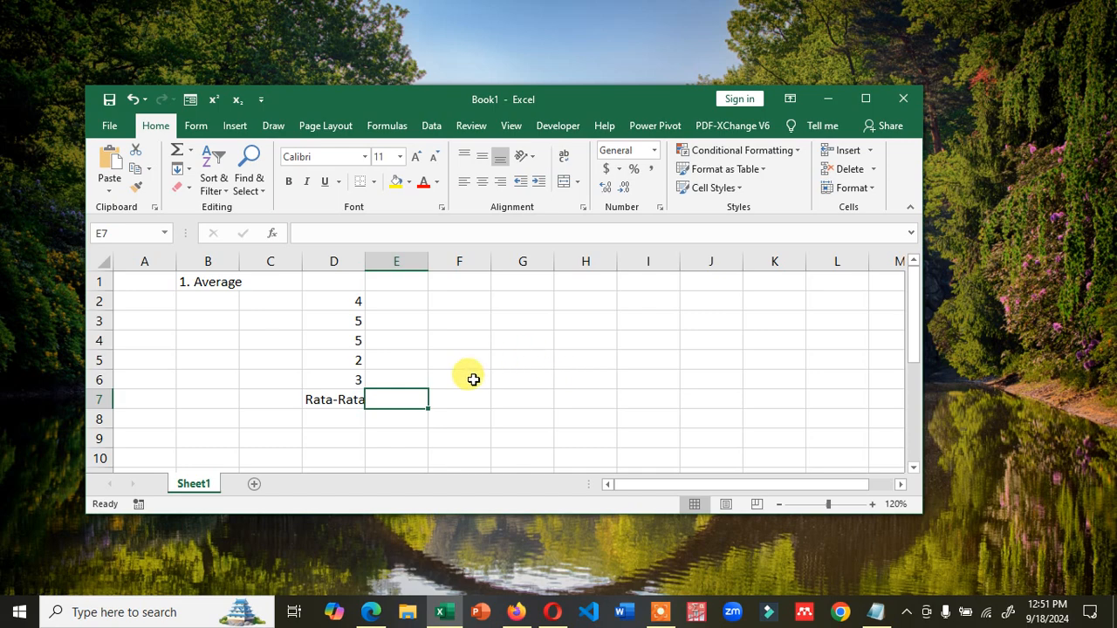
{"action": "type", "text": "=avrega"}
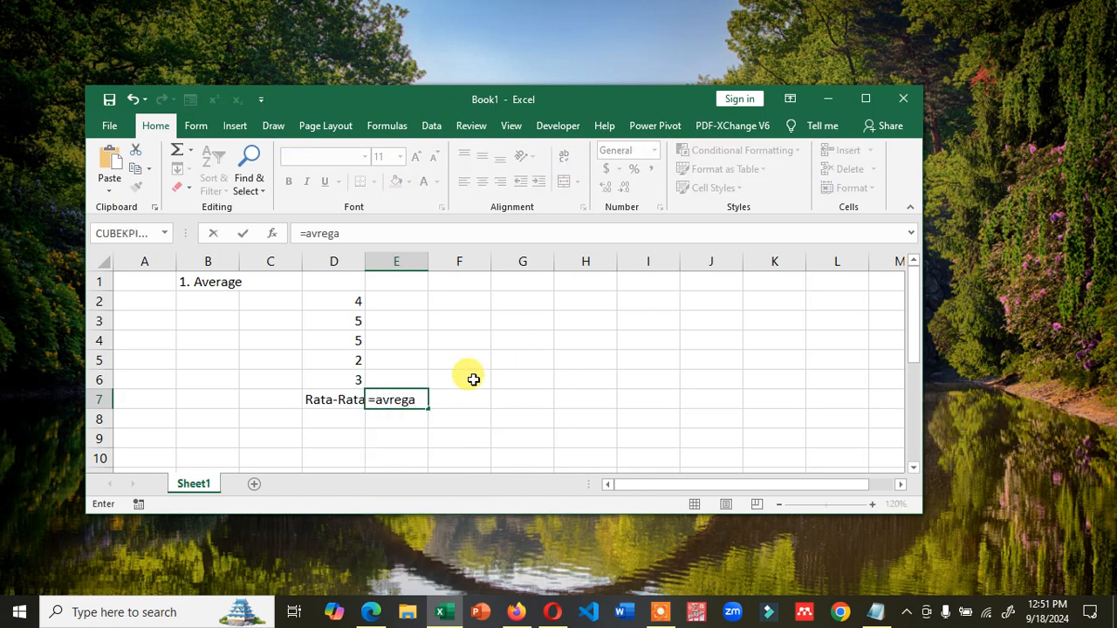
{"action": "key", "text": "BackSpace"}
{"action": "key", "text": "BackSpace"}
{"action": "key", "text": "BackSpace"}
{"action": "key", "text": "BackSpace"}
{"action": "type", "text": "erag"}
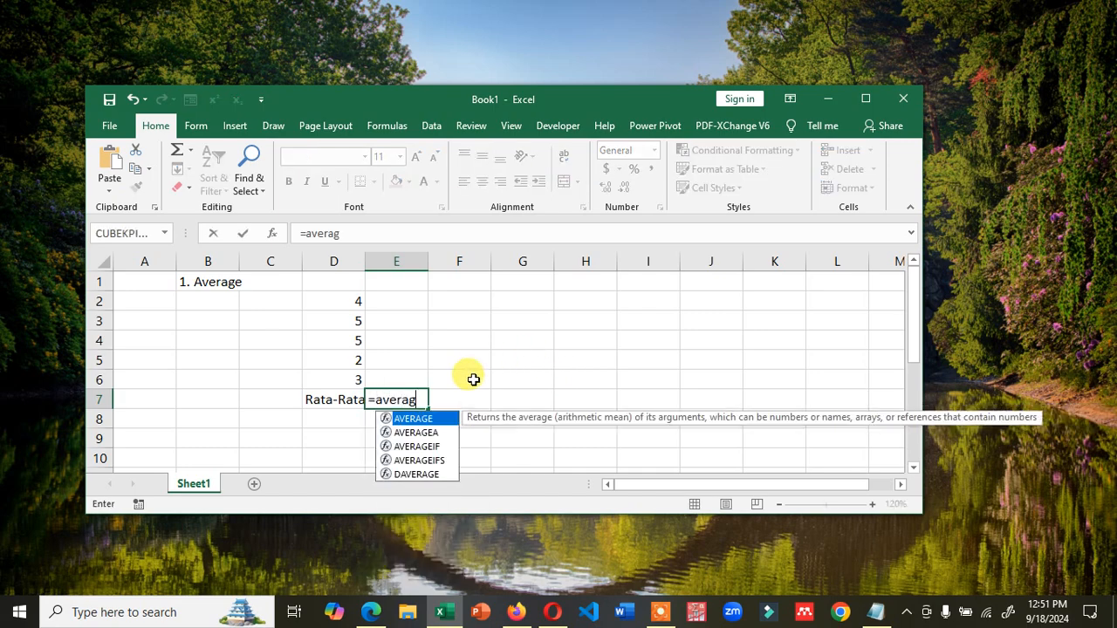
{"action": "type", "text": "("}
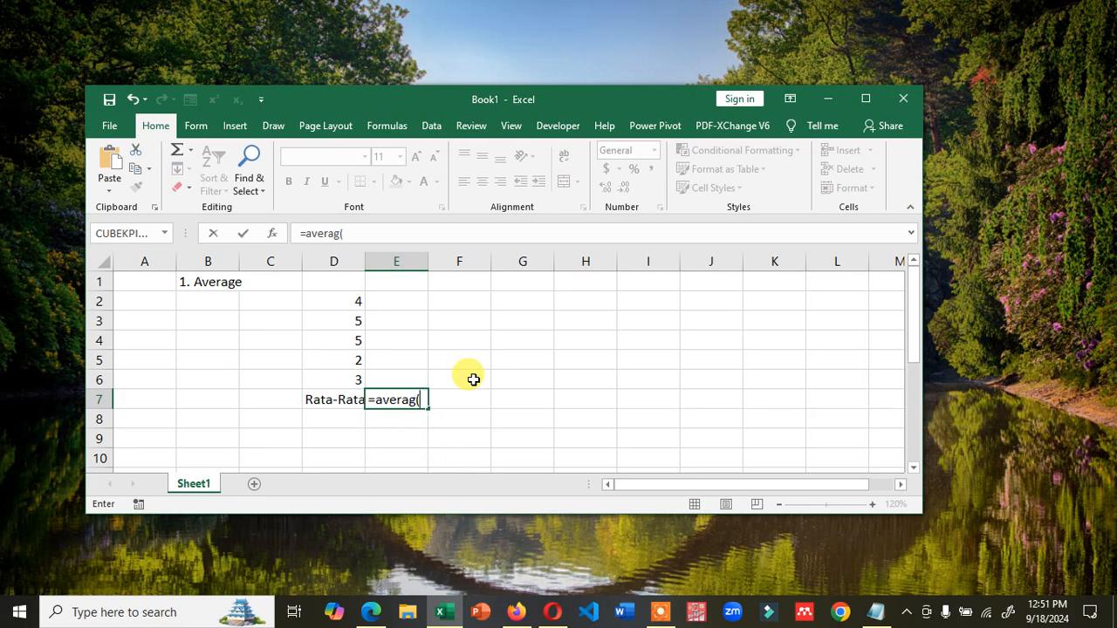
{"action": "key", "text": "BackSpace"}
{"action": "type", "text": "e("}
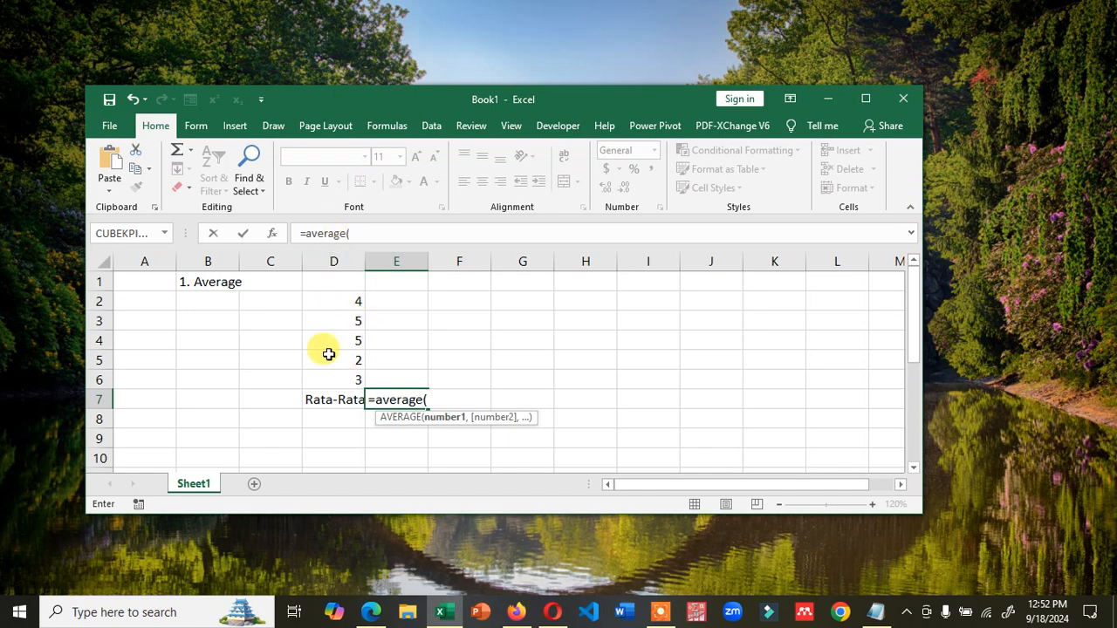
{"action": "left_click_drag", "start_coordinate": [349, 301], "coordinate": [341, 375]}
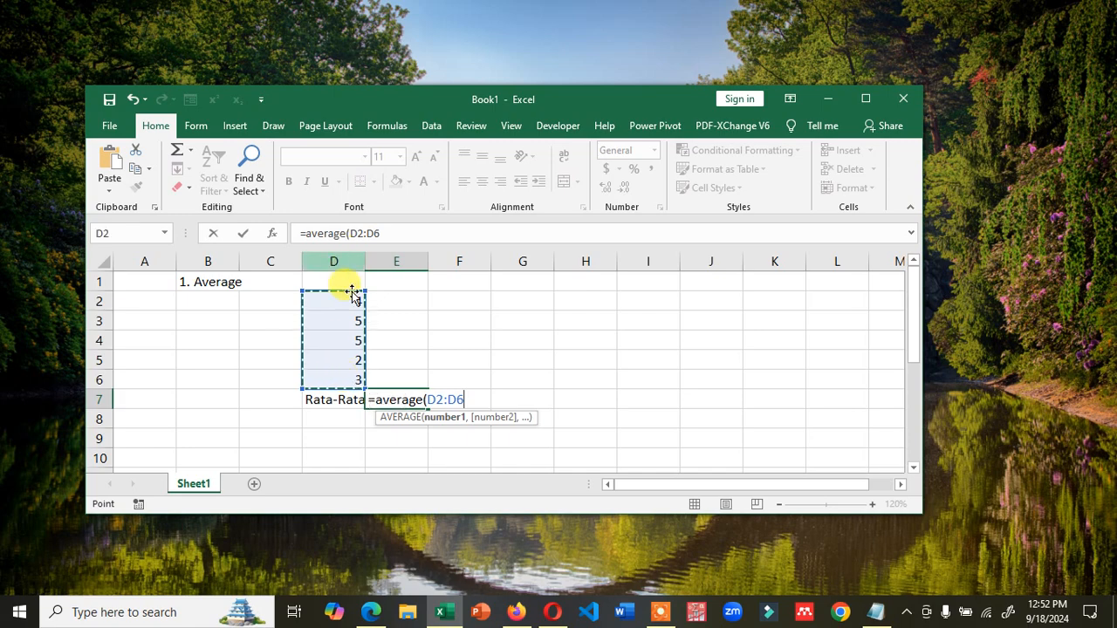
{"action": "type", "text": ")"}
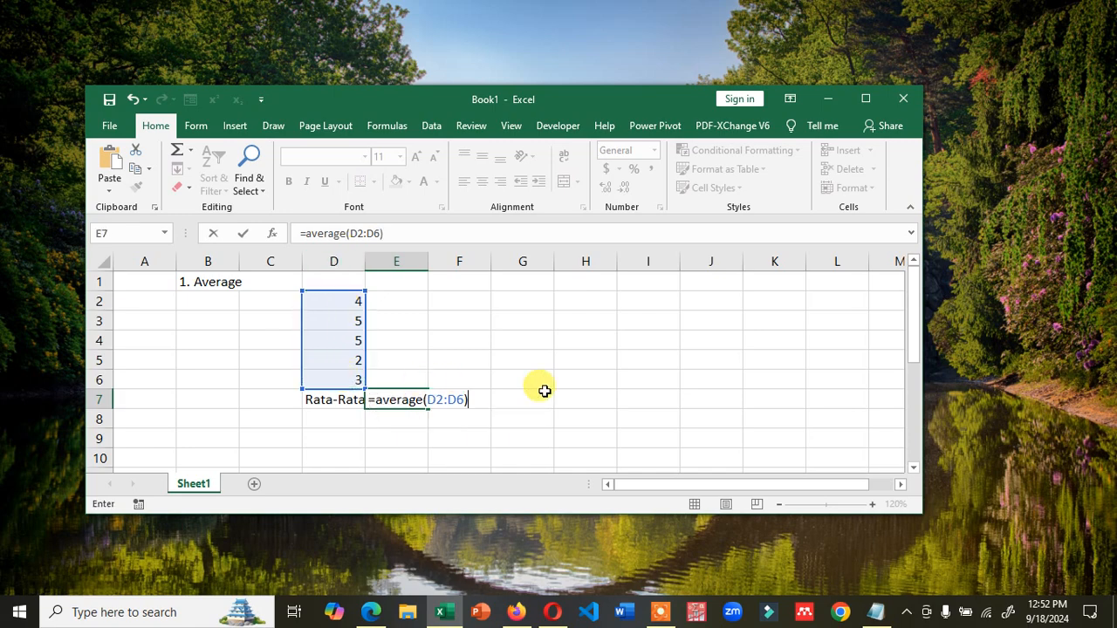
{"action": "key", "text": "Return"}
{"action": "left_click", "coordinate": [407, 398]}
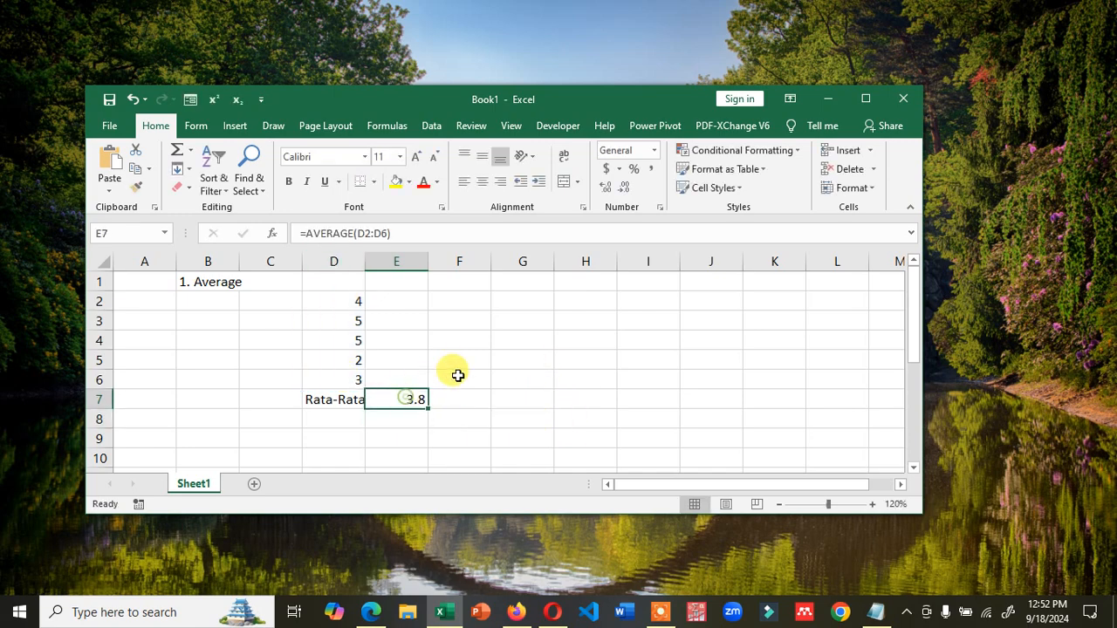
- Enter the explanatory note "Total penjumlahan/banyak data" in cell F7, beside the average
{"action": "left_click", "coordinate": [347, 418]}
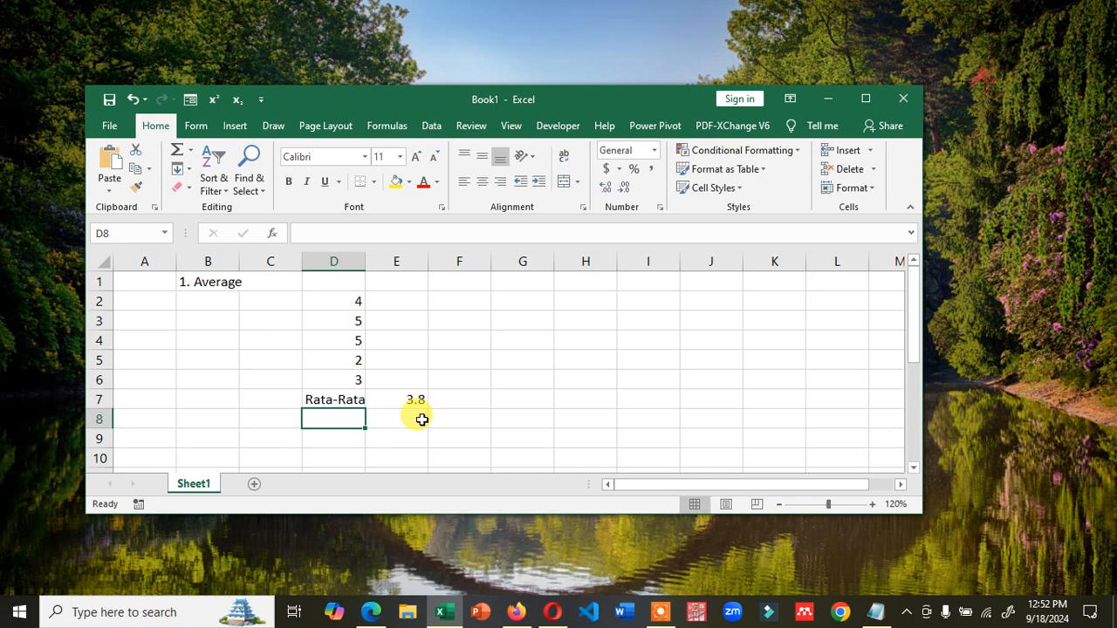
{"action": "key", "text": "Right"}
{"action": "key", "text": "Right"}
{"action": "key", "text": "Up"}
{"action": "type", "text": "Tot"}
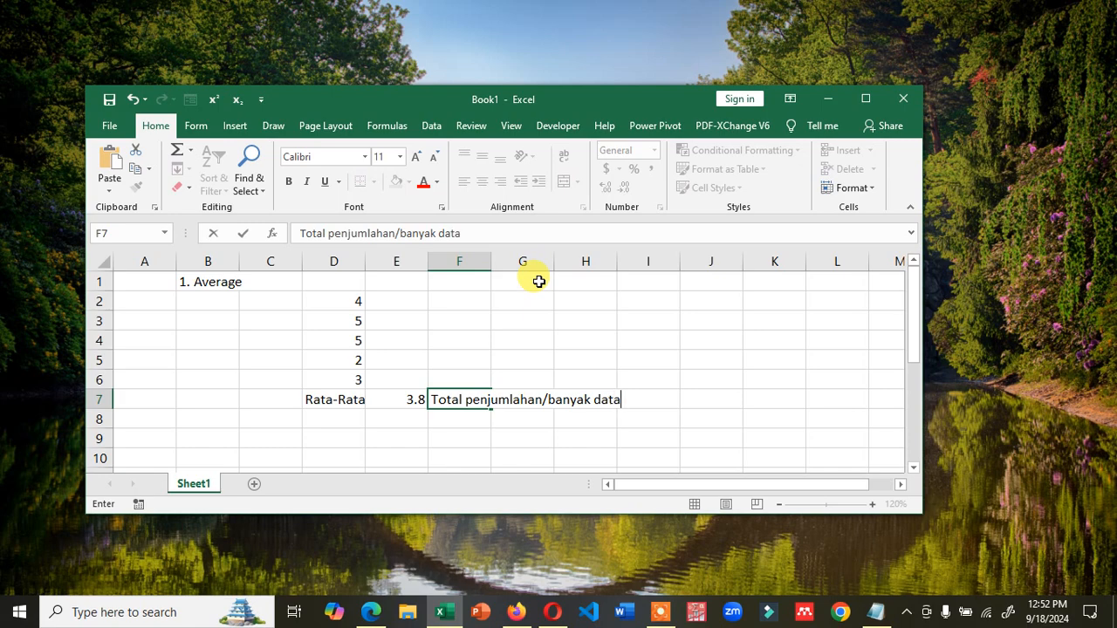
{"action": "key", "text": "Return"}
- Enter the label "Total" in cell D8, below the Rata-Rata label
{"action": "key", "text": "Left"}
{"action": "key", "text": "Left"}
{"action": "type", "text": "T"}
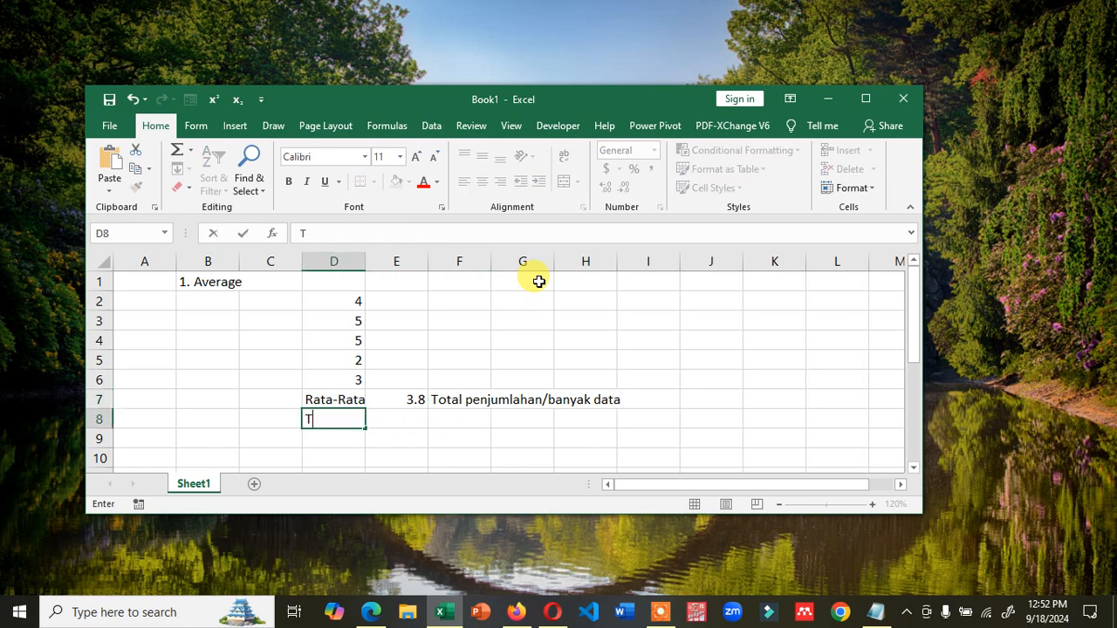
{"action": "key", "text": "Tab"}
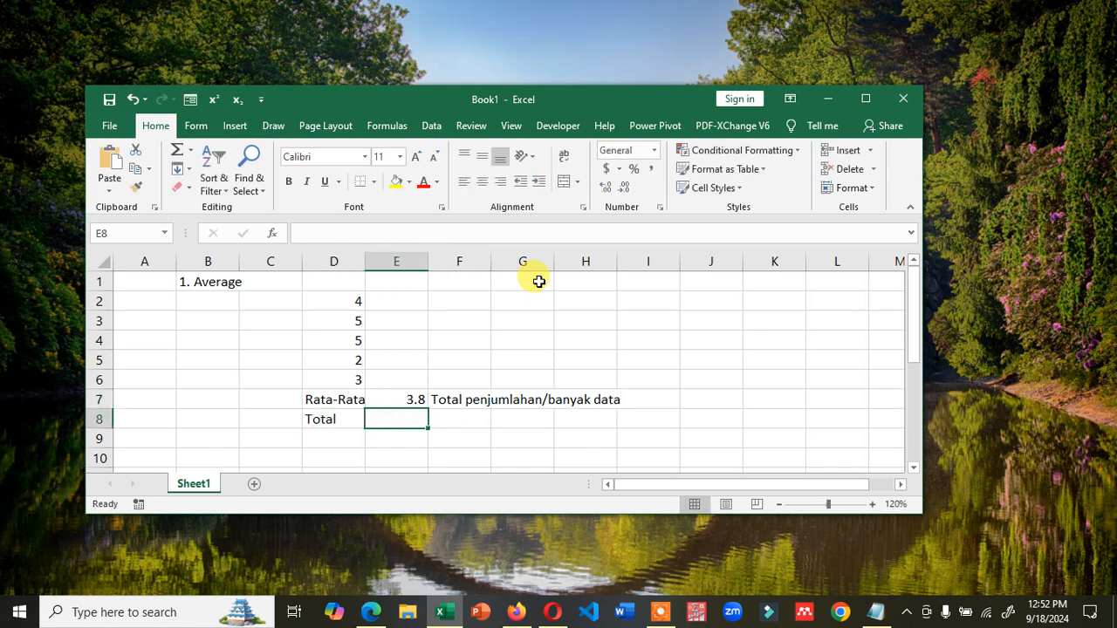
- Add up the sample values D2:D6 in cell E8 with the SUM function
{"action": "type", "text": "=sum("}
{"action": "key", "text": "Up"}
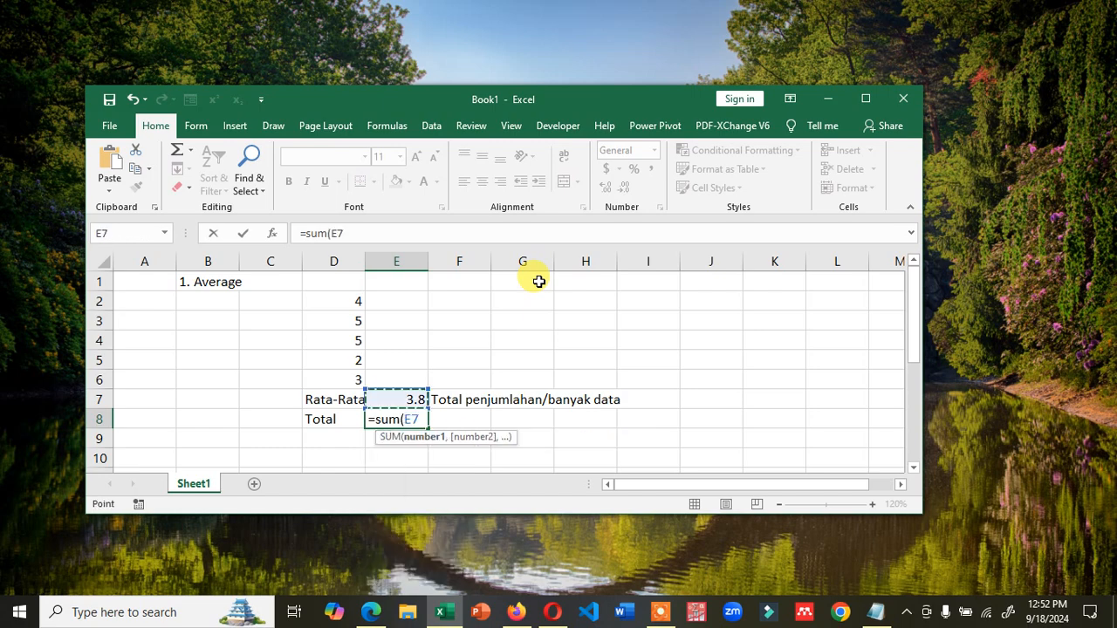
{"action": "key", "text": "Up"}
{"action": "key", "text": "Left"}
{"action": "key", "text": "shift+Up"}
{"action": "key", "text": "shift+Up"}
{"action": "key", "text": "shift+Up"}
{"action": "key", "text": "shift+Up"}
{"action": "key", "text": "Return"}
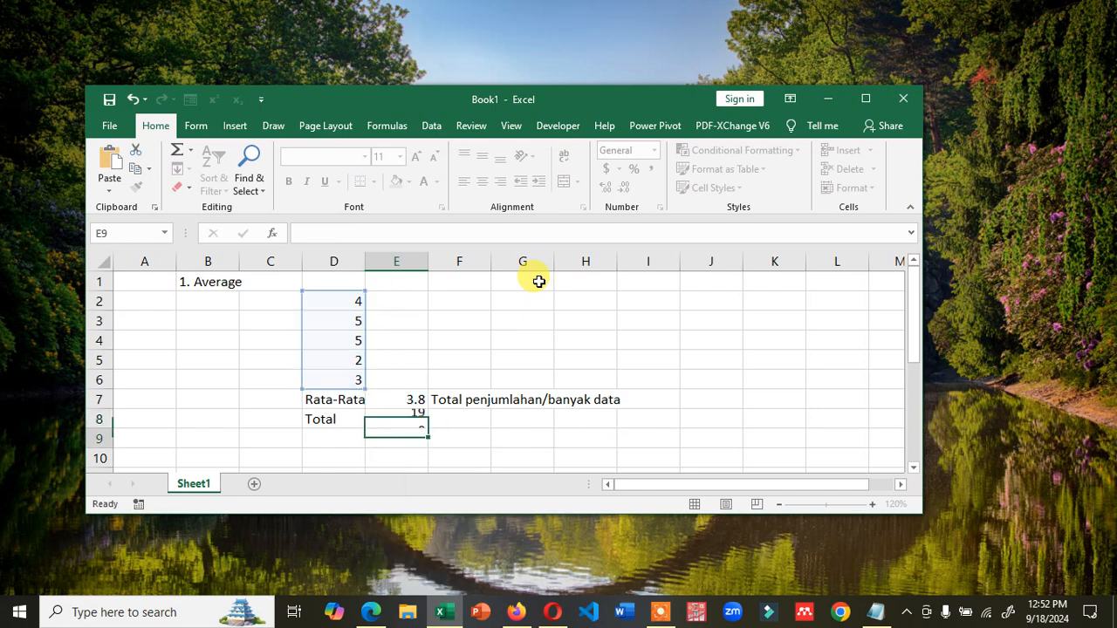
- Enter the label "Banyak Data" in cell D9 and fit column D's width to its contents
{"action": "key", "text": "Left"}
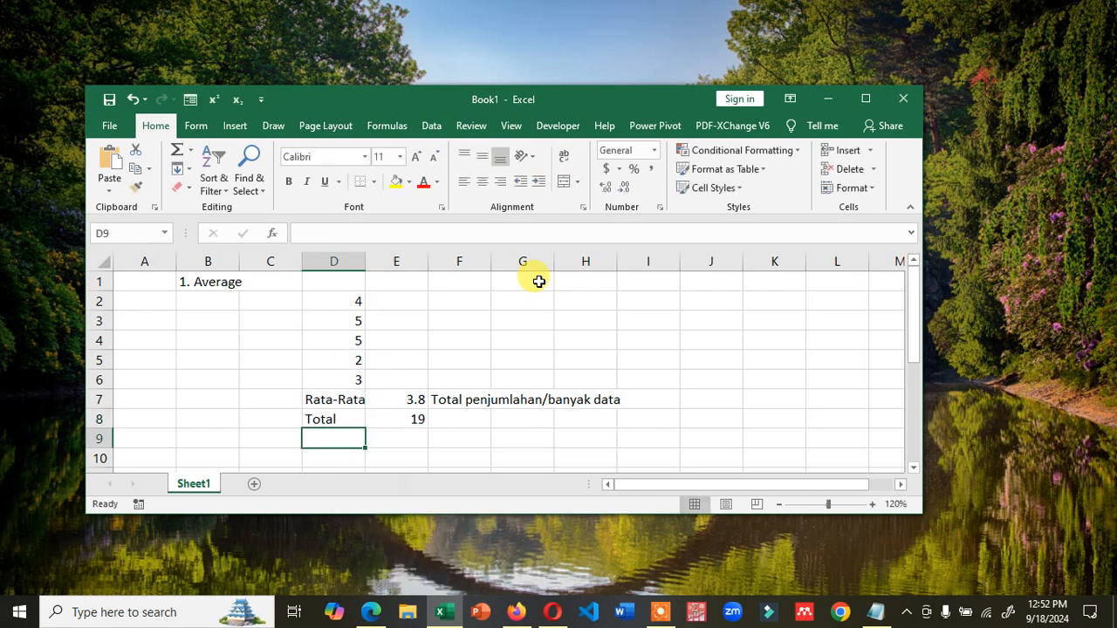
{"action": "type", "text": "Banyak D"}
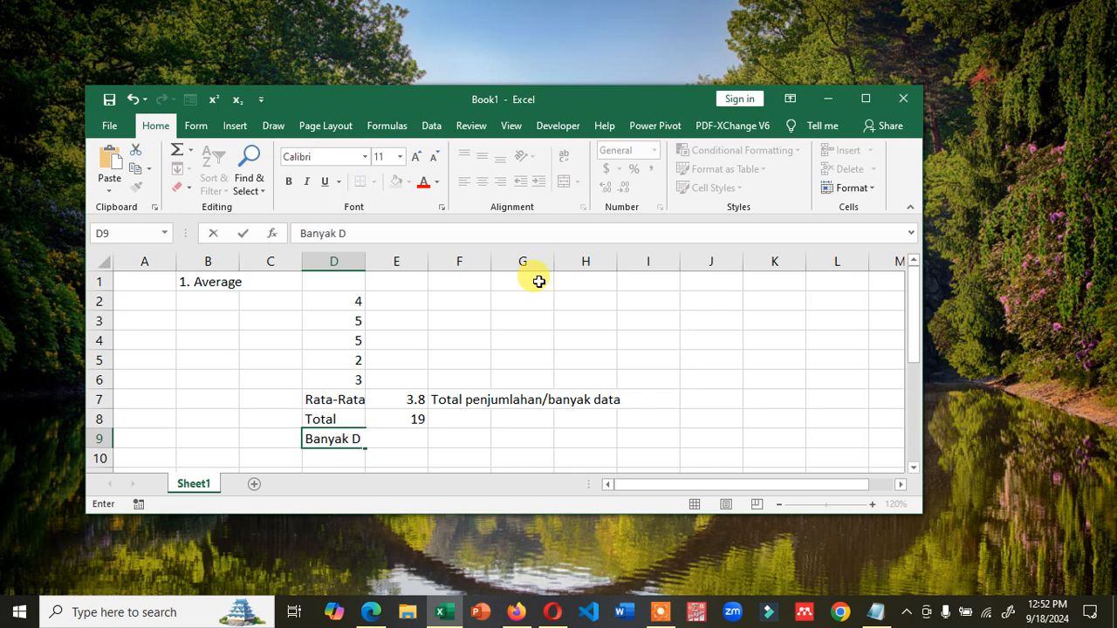
{"action": "type", "text": "ata"}
{"action": "key", "text": "Tab"}
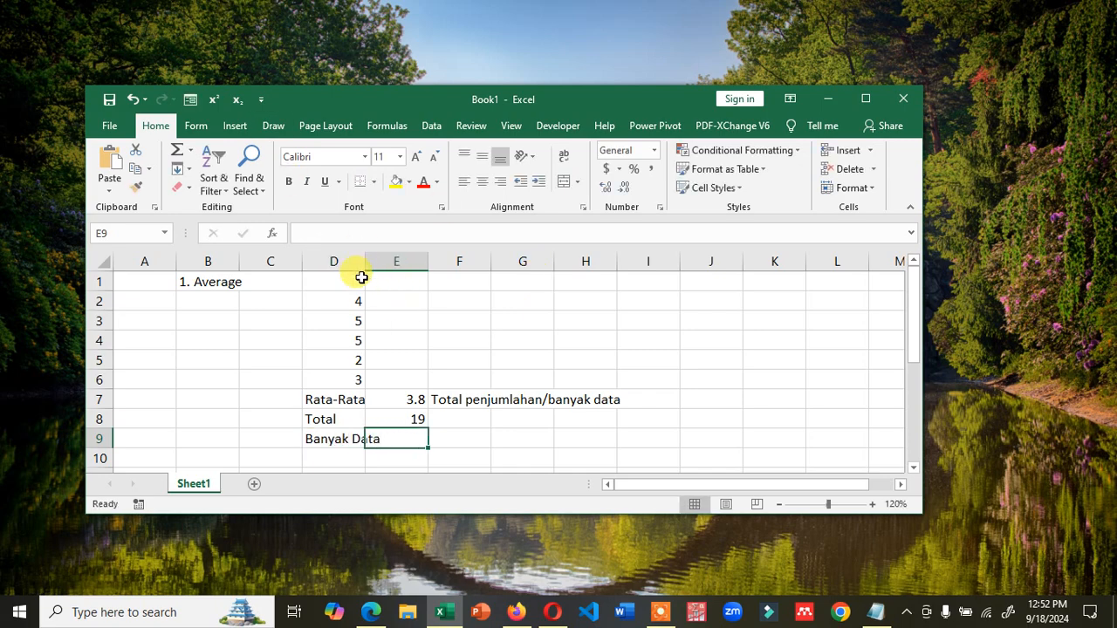
{"action": "left_click_drag", "start_coordinate": [363, 263], "coordinate": [363, 263]}
{"action": "double_click", "coordinate": [363, 264]}
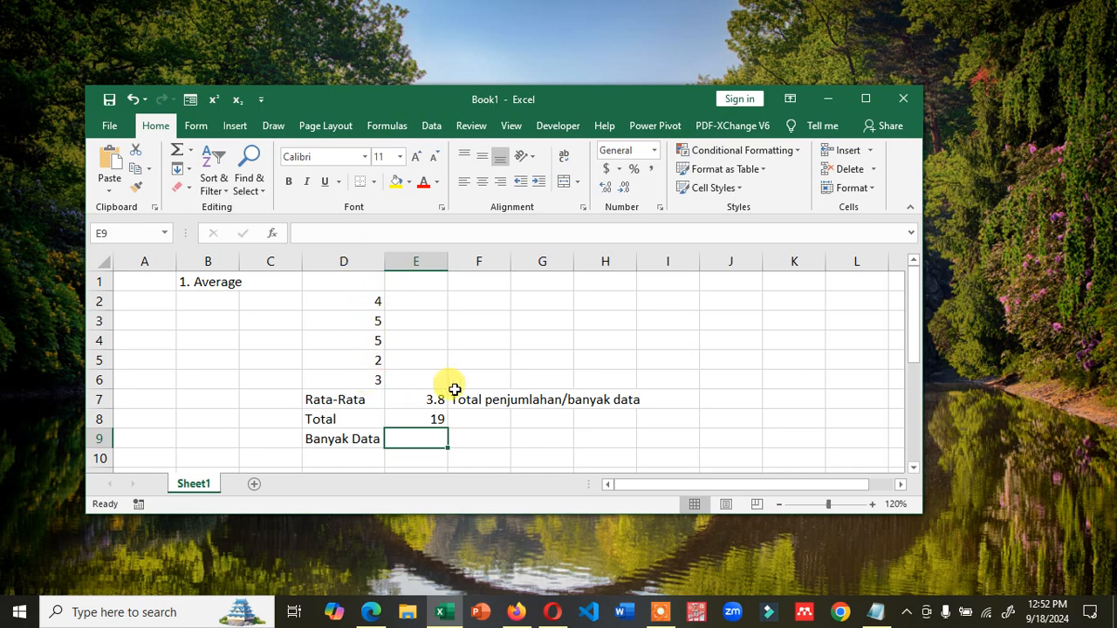
- Enter 5 as the data count in cell E9 and the label "Rata-Rata" in cell D10
{"action": "type", "text": "5"}
{"action": "key", "text": "Return"}
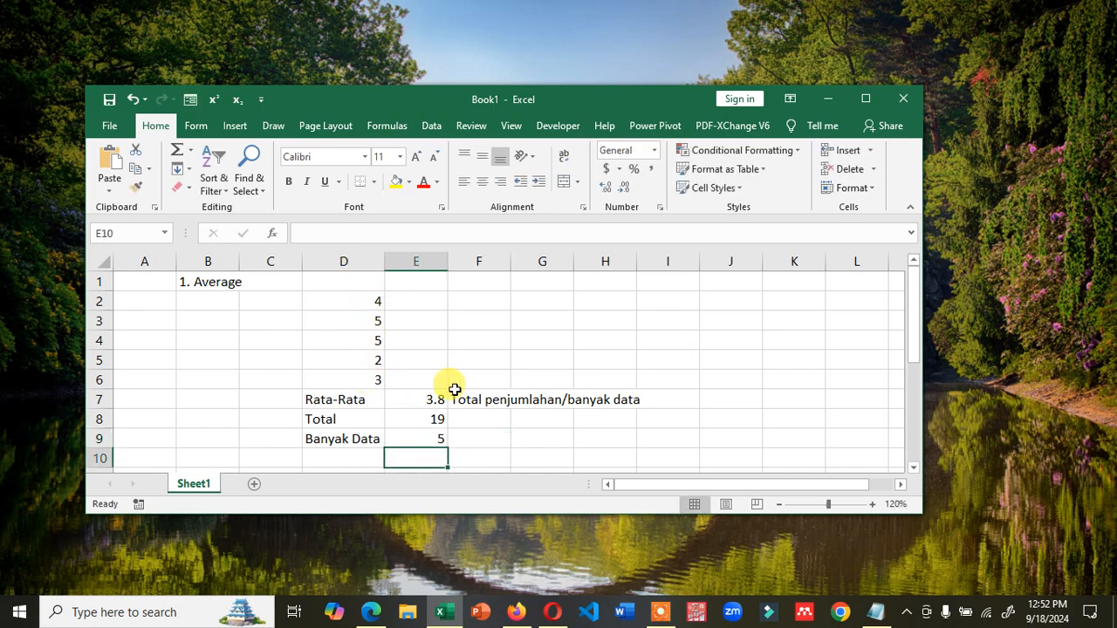
{"action": "key", "text": "Left"}
{"action": "type", "text": "Ra"}
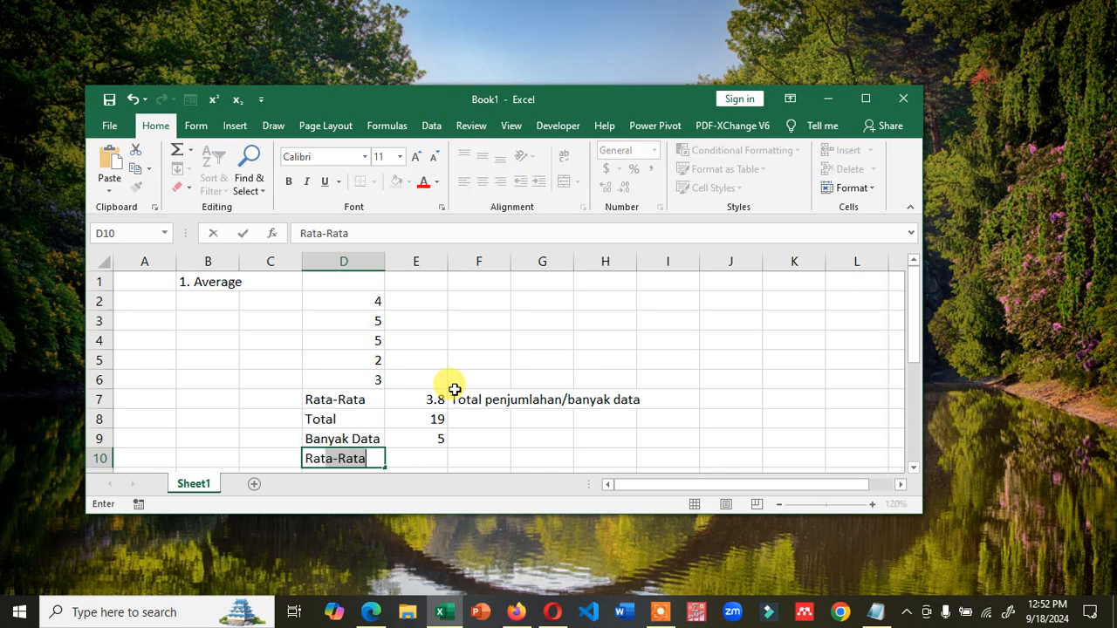
{"action": "key", "text": "Tab"}
- Calculate the average in cell E10 with =E8/E9 and fill that cell yellow
{"action": "type", "text": "="}
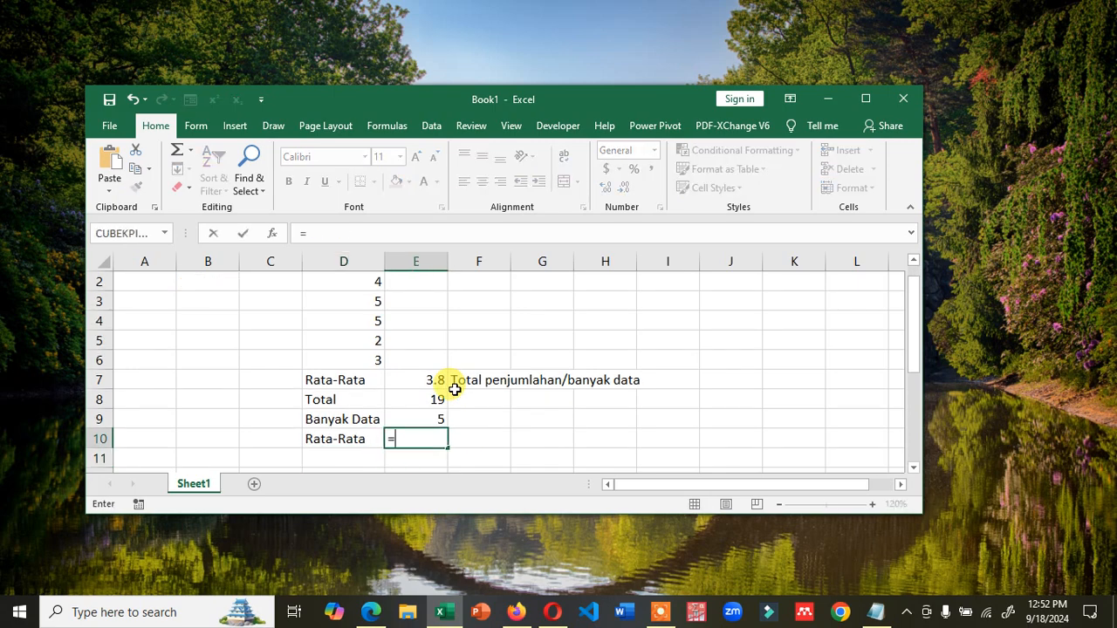
{"action": "left_click", "coordinate": [447, 393]}
{"action": "type", "text": "/"}
{"action": "key", "text": "Up"}
{"action": "key", "text": "Return"}
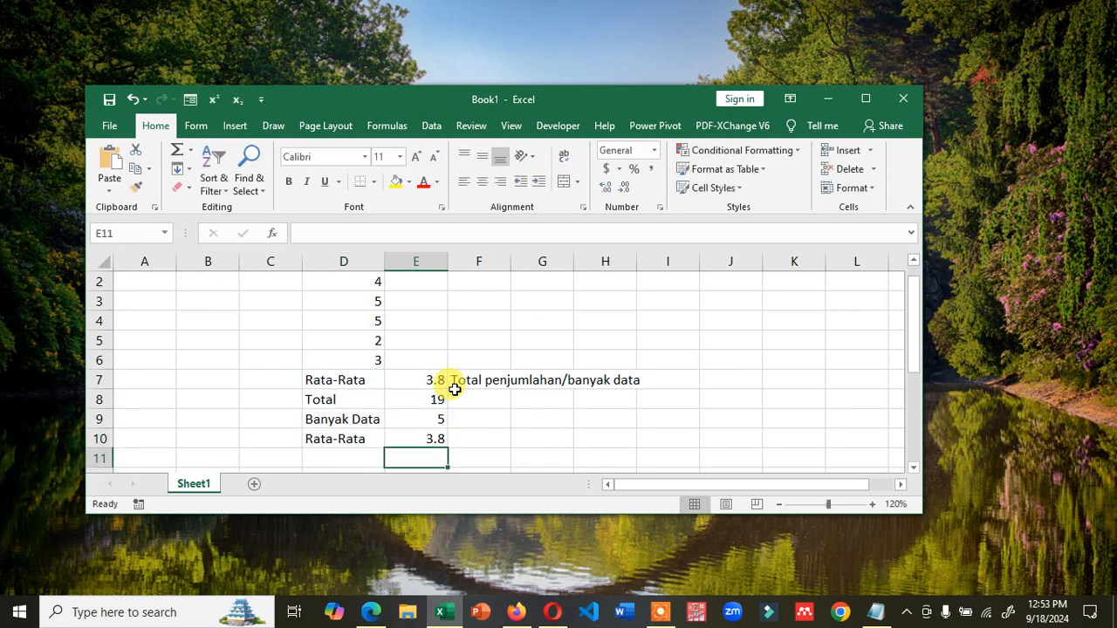
{"action": "key", "text": "Up"}
{"action": "left_click", "coordinate": [397, 181]}
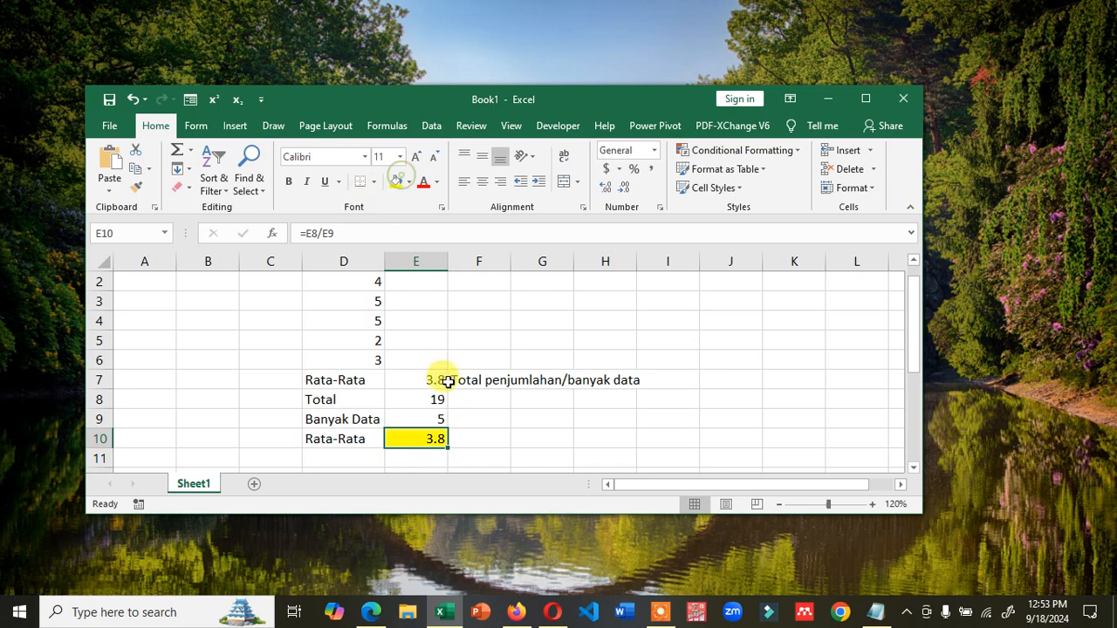
- Move the workbook window higher on the desktop and widen column B so the heading "1. Average" fits
{"action": "left_click", "coordinate": [422, 378]}
{"action": "left_click_drag", "start_coordinate": [913, 344], "coordinate": [913, 315]}
{"action": "left_click_drag", "start_coordinate": [654, 87], "coordinate": [660, 22]}
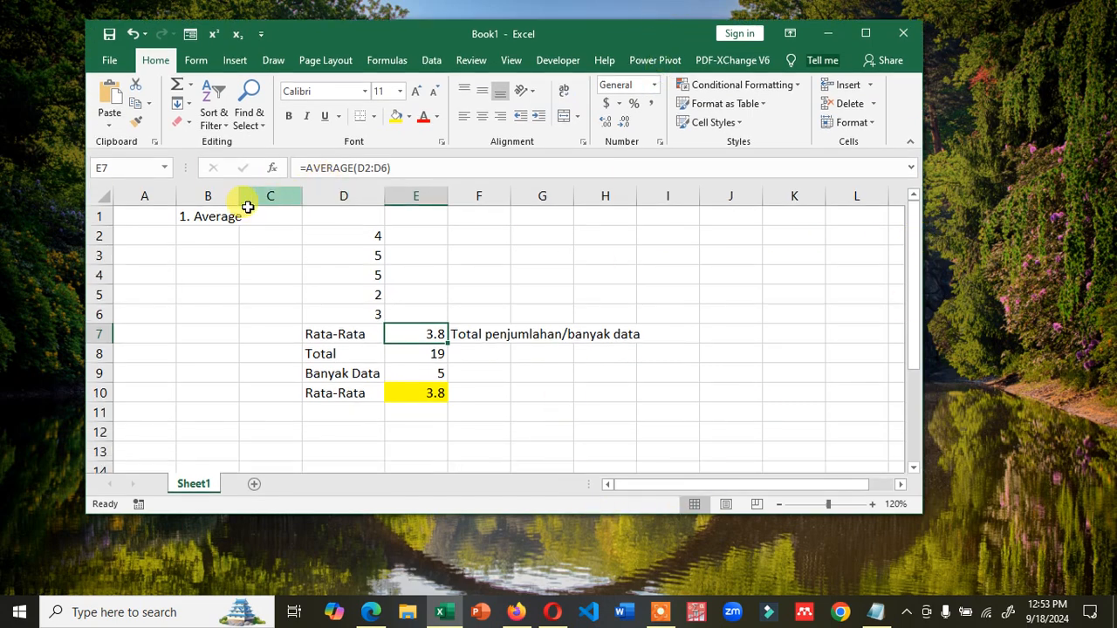
{"action": "left_click", "coordinate": [220, 216]}
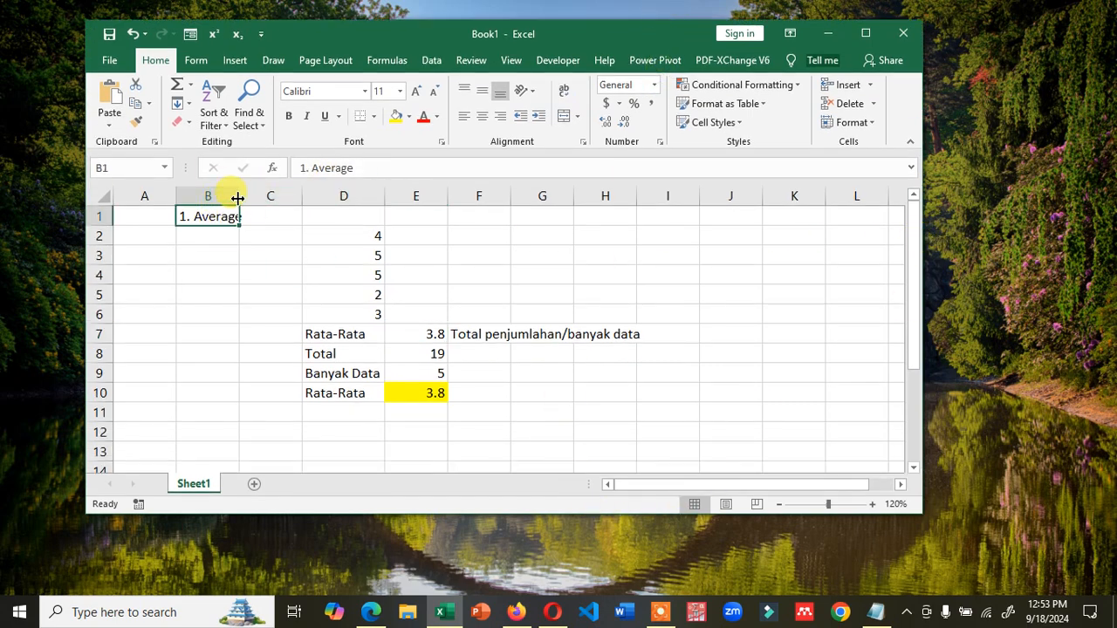
{"action": "left_click_drag", "start_coordinate": [239, 196], "coordinate": [253, 198]}
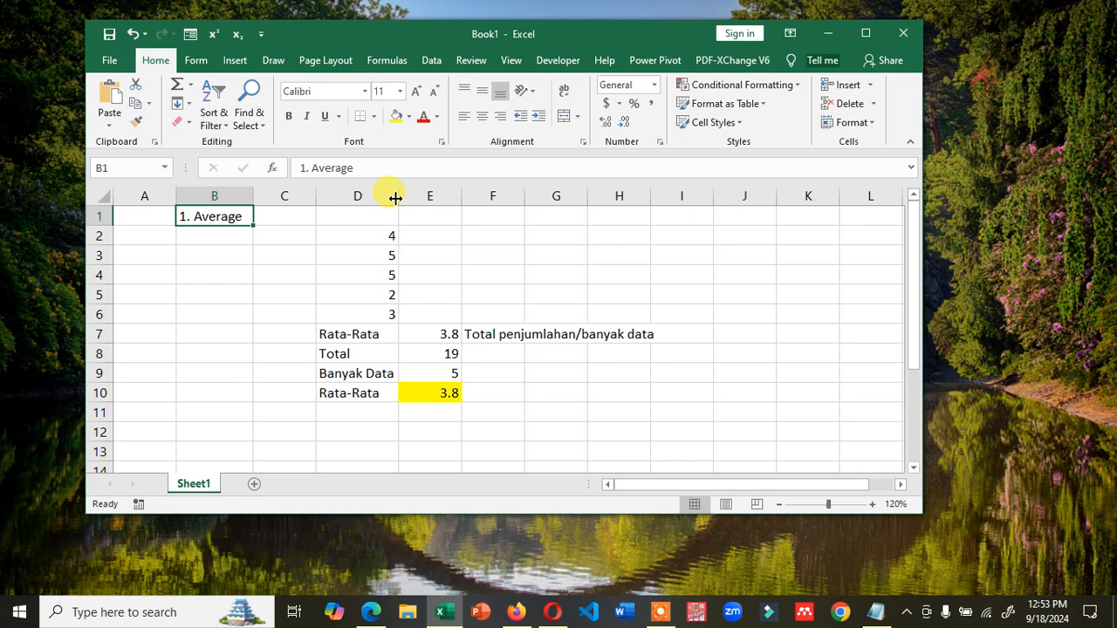
- Switch to Notepad, highlight "2. Sum" in the formula list, and return to Excel
{"action": "left_click", "coordinate": [877, 613]}
{"action": "left_click", "coordinate": [519, 219]}
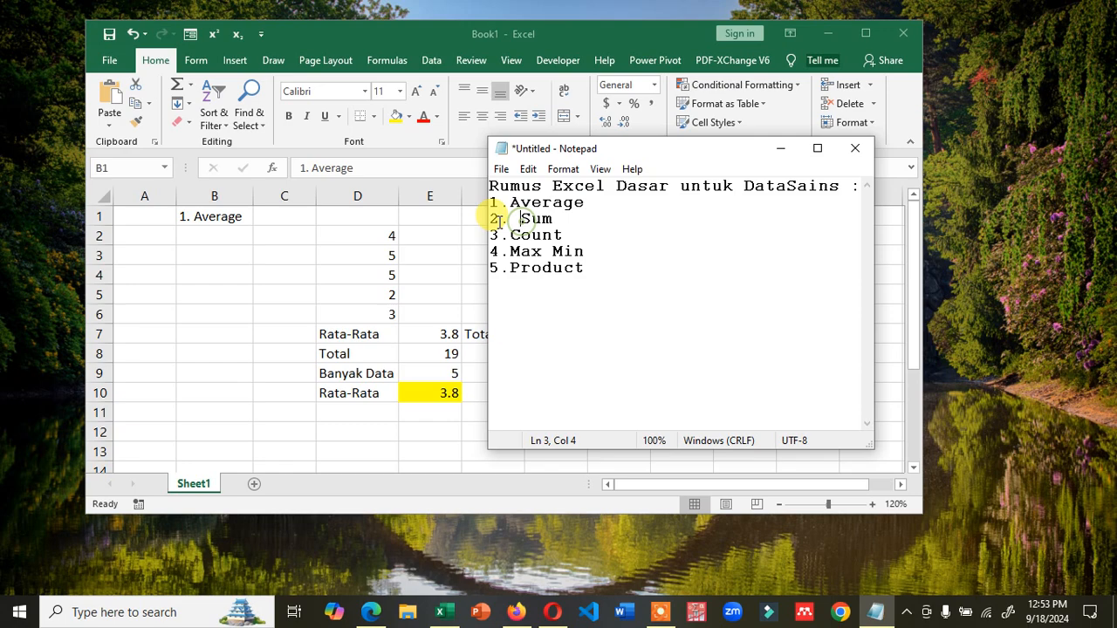
{"action": "left_click_drag", "start_coordinate": [487, 218], "coordinate": [557, 219]}
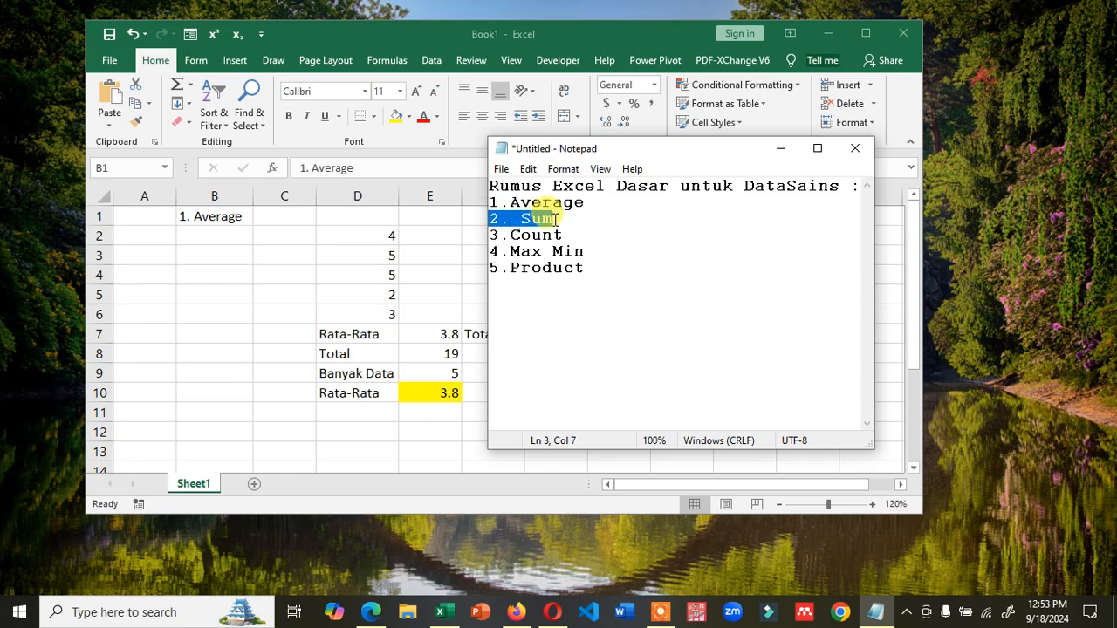
{"action": "key", "text": "alt+Tab"}
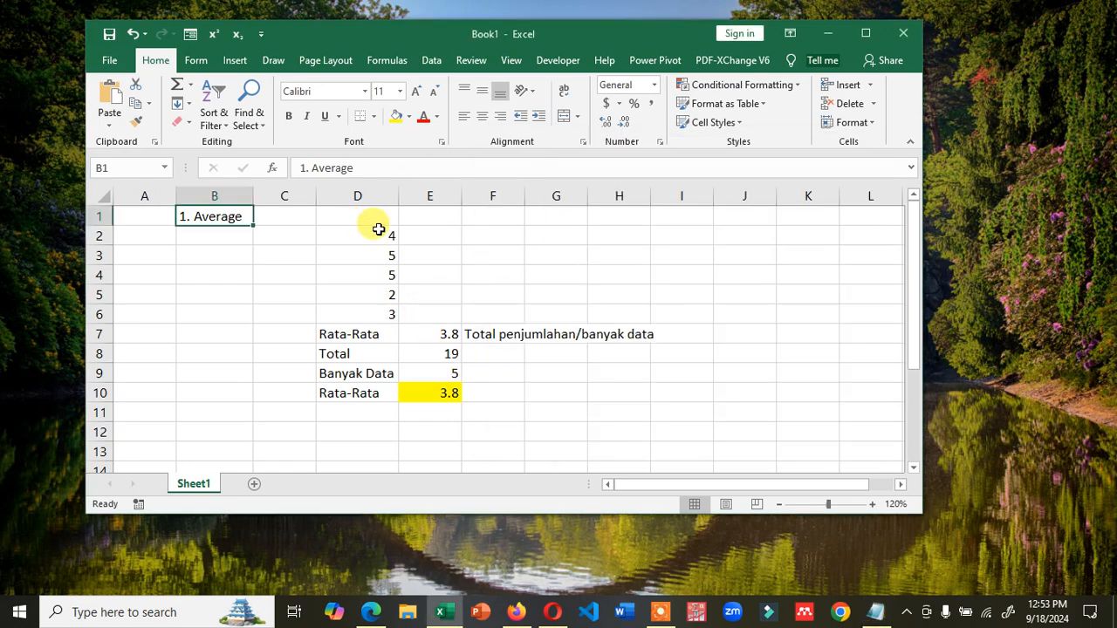
- Add up the sample values in cell F2 cell by cell with the formula =D2+D3+D4+D5+D6
{"action": "left_click_drag", "start_coordinate": [377, 230], "coordinate": [375, 319]}
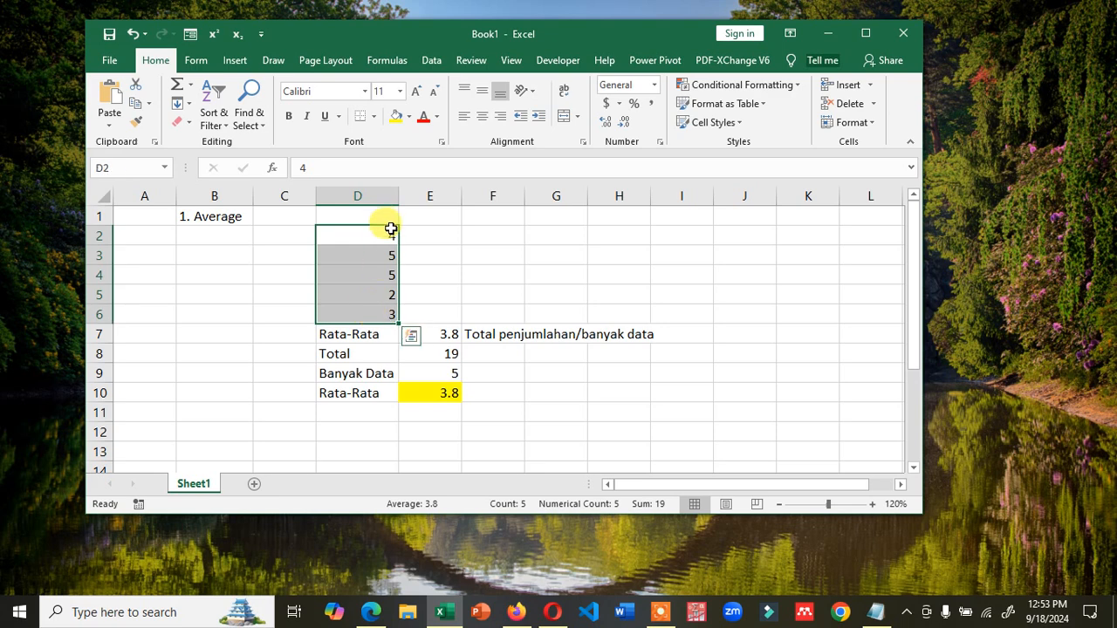
{"action": "left_click", "coordinate": [360, 352]}
{"action": "left_click_drag", "start_coordinate": [387, 228], "coordinate": [379, 307]}
{"action": "left_click", "coordinate": [505, 236]}
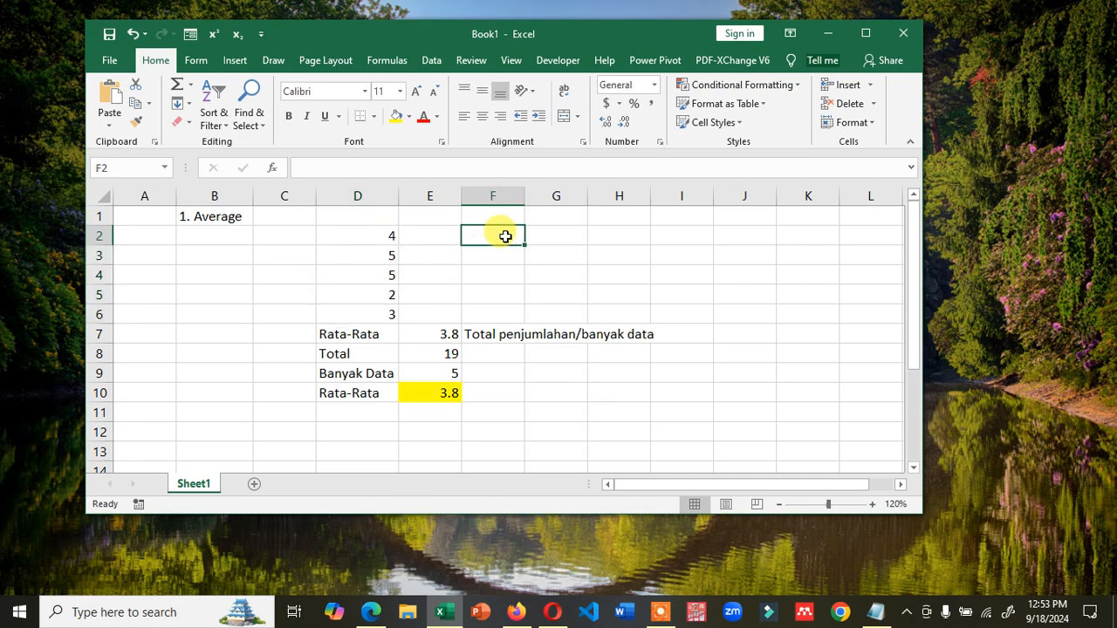
{"action": "type", "text": "="}
{"action": "key", "text": "Left"}
{"action": "key", "text": "Left"}
{"action": "type", "text": "+"}
{"action": "key", "text": "Left"}
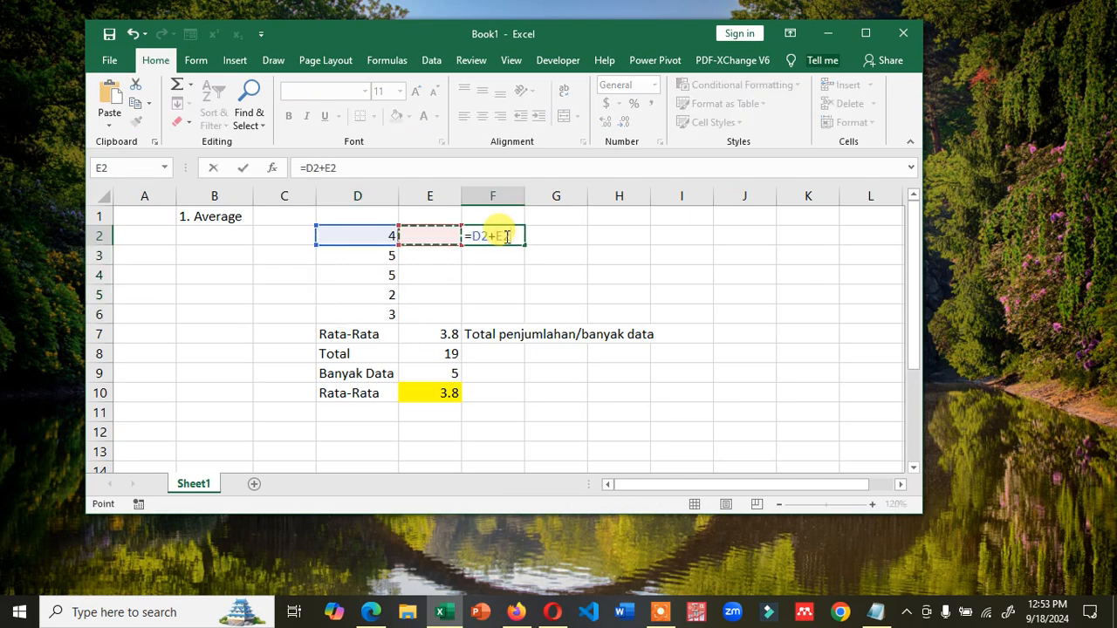
{"action": "key", "text": "Down"}
{"action": "key", "text": "Left"}
{"action": "type", "text": "+"}
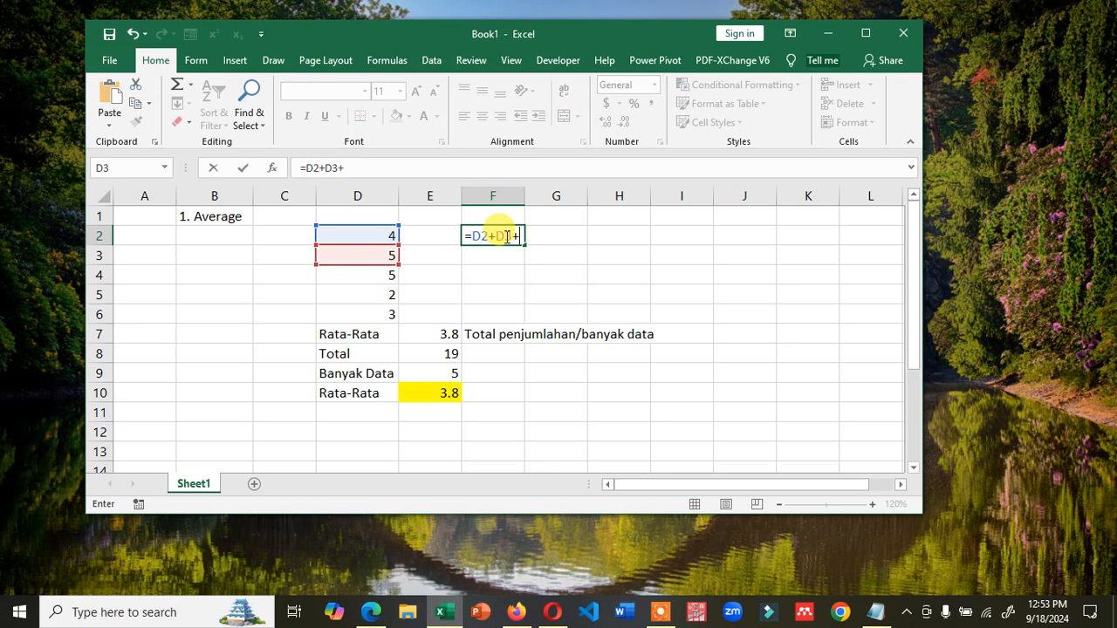
{"action": "key", "text": "Left"}
{"action": "key", "text": "Left"}
{"action": "key", "text": "Down"}
{"action": "key", "text": "Down"}
{"action": "type", "text": "+"}
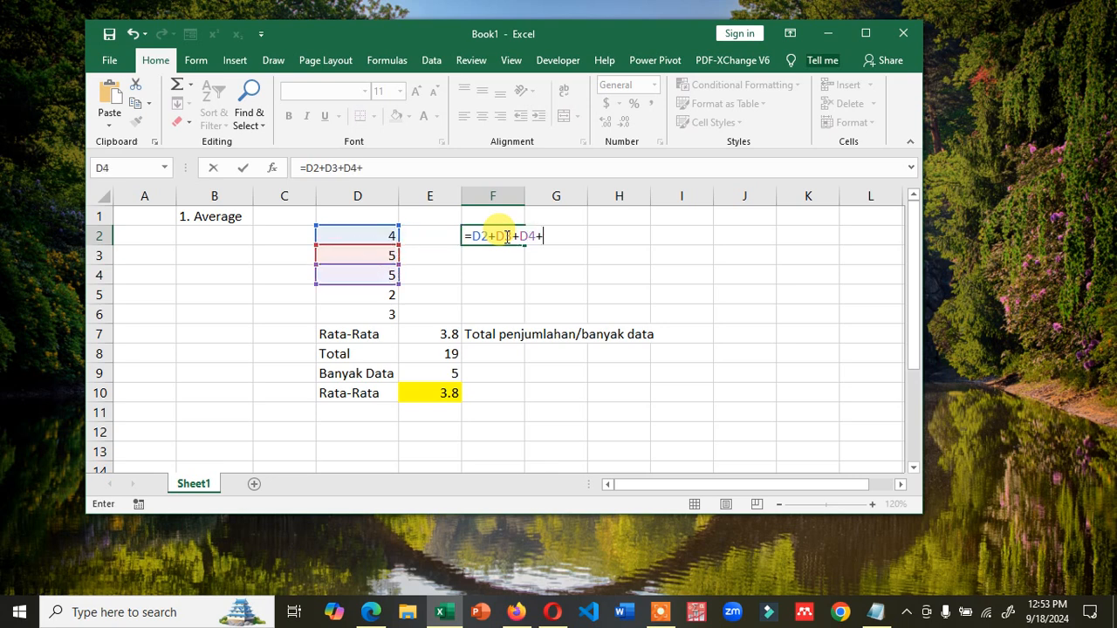
{"action": "key", "text": "Left"}
{"action": "key", "text": "Left"}
{"action": "key", "text": "Down"}
{"action": "key", "text": "Down"}
{"action": "key", "text": "Down"}
{"action": "type", "text": "+"}
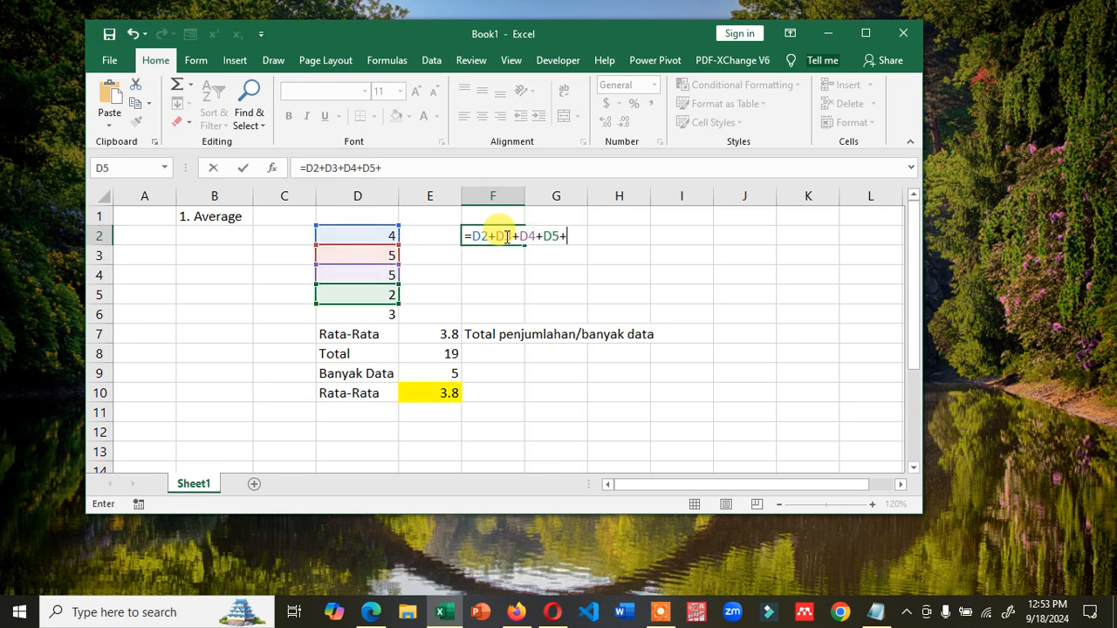
{"action": "key", "text": "Left"}
{"action": "key", "text": "Left"}
{"action": "key", "text": "Down"}
{"action": "key", "text": "Down"}
{"action": "key", "text": "Down"}
{"action": "key", "text": "Down"}
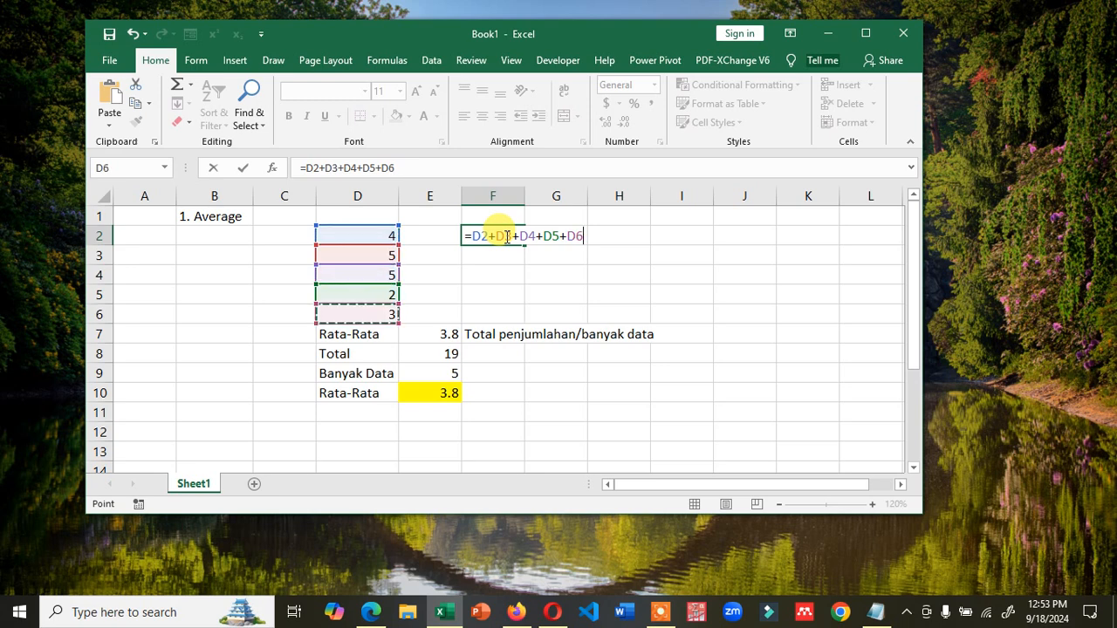
{"action": "key", "text": "Return"}
- Compare the cell-by-cell addition formula in F2 with the SUM formula in E8
{"action": "left_click", "coordinate": [506, 235]}
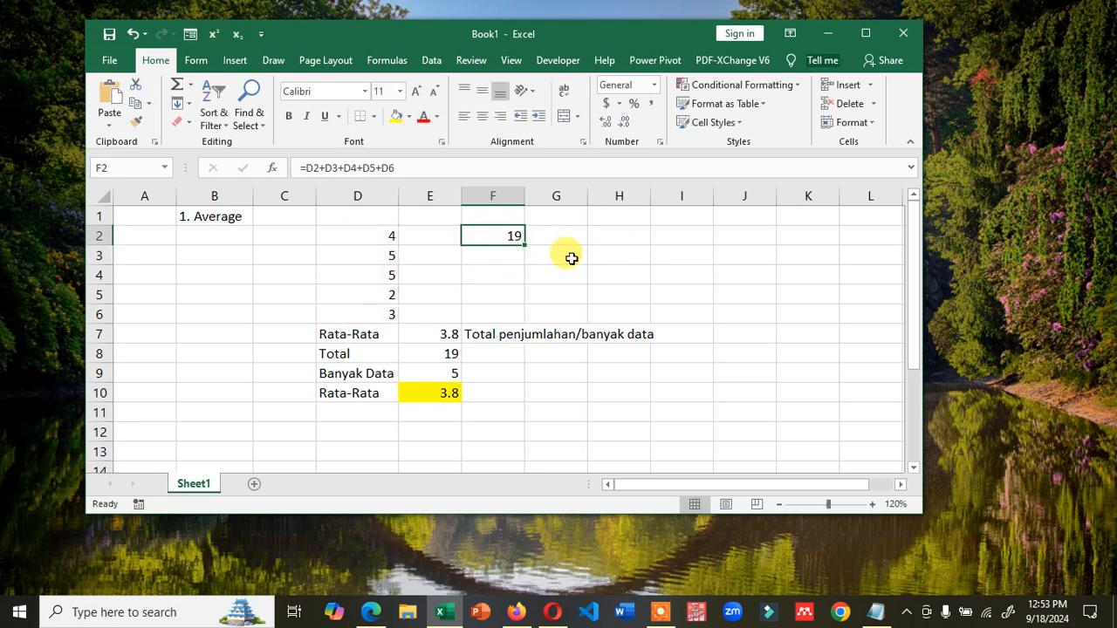
{"action": "left_click", "coordinate": [450, 355]}
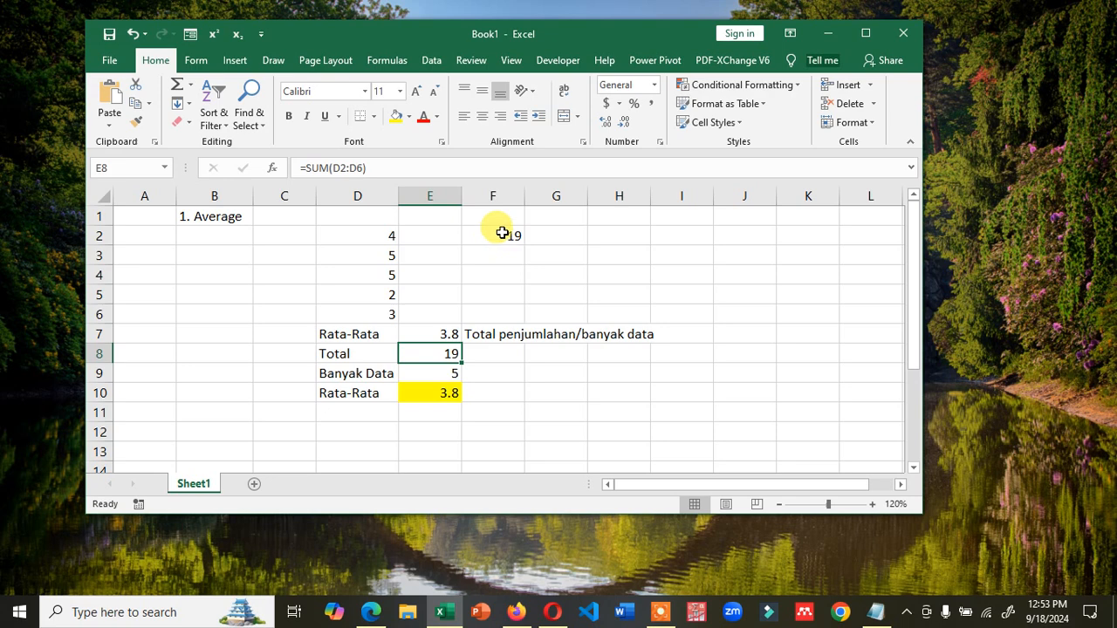
{"action": "left_click", "coordinate": [503, 233]}
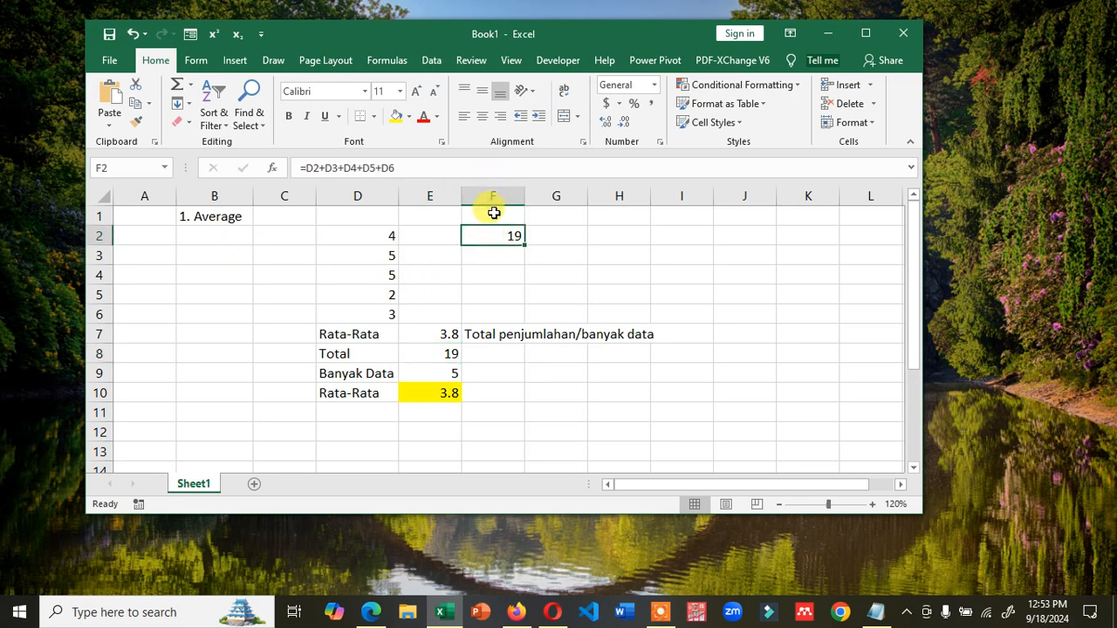
- Enter the heading "2. Sum" in cell F1, above the addition result
{"action": "left_click", "coordinate": [494, 213]}
{"action": "type", "text": "2. SUm"}
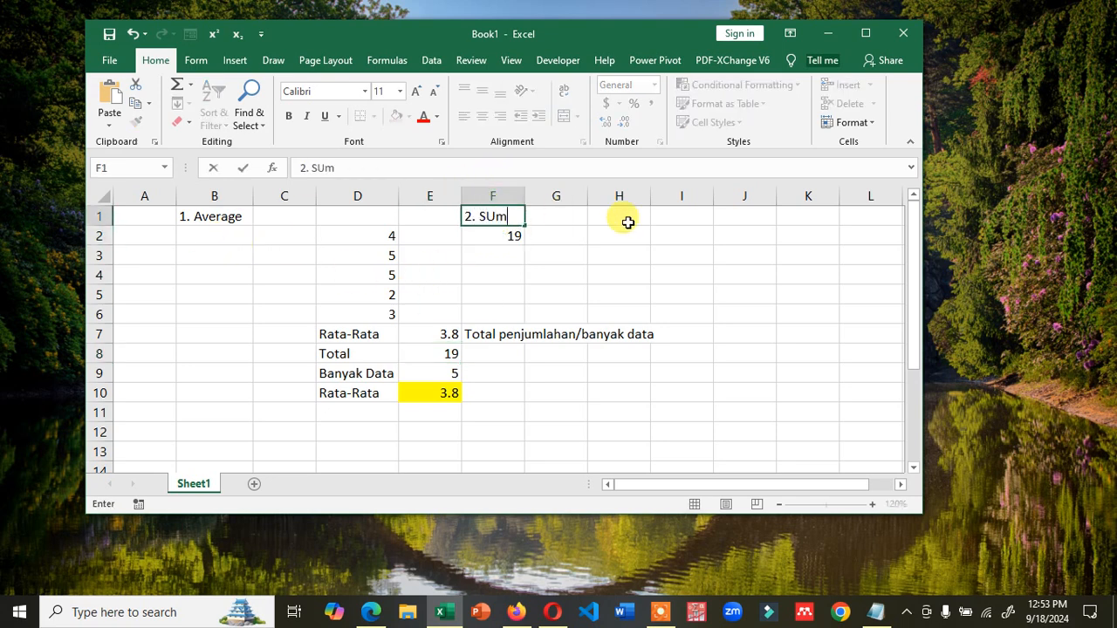
{"action": "key", "text": "Tab"}
- Add up the sample values in cell F3 with the formula =SUM(D2:D6)
{"action": "key", "text": "Down"}
{"action": "key", "text": "Down"}
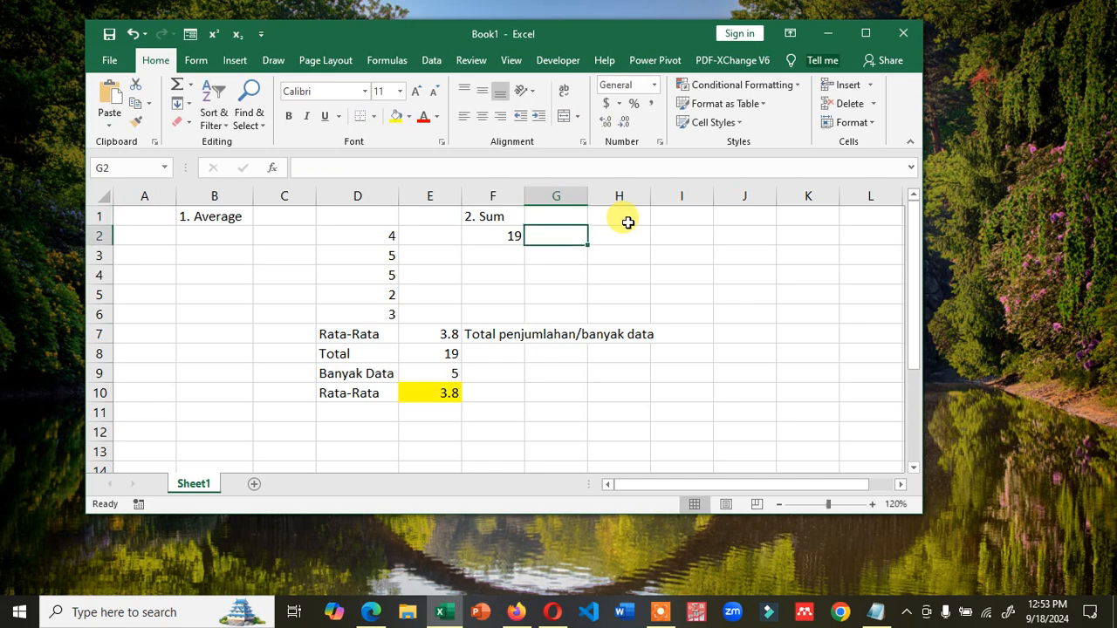
{"action": "key", "text": "Left"}
{"action": "type", "text": "=su"}
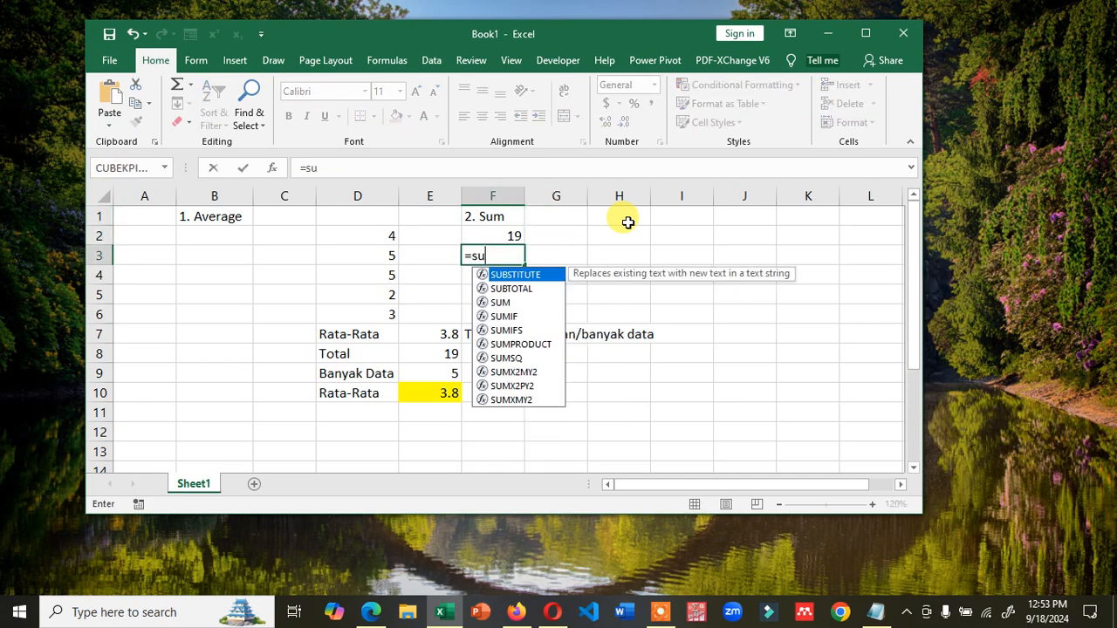
{"action": "type", "text": "m("}
{"action": "key", "text": "Left"}
{"action": "key", "text": "Left"}
{"action": "key", "text": "Up"}
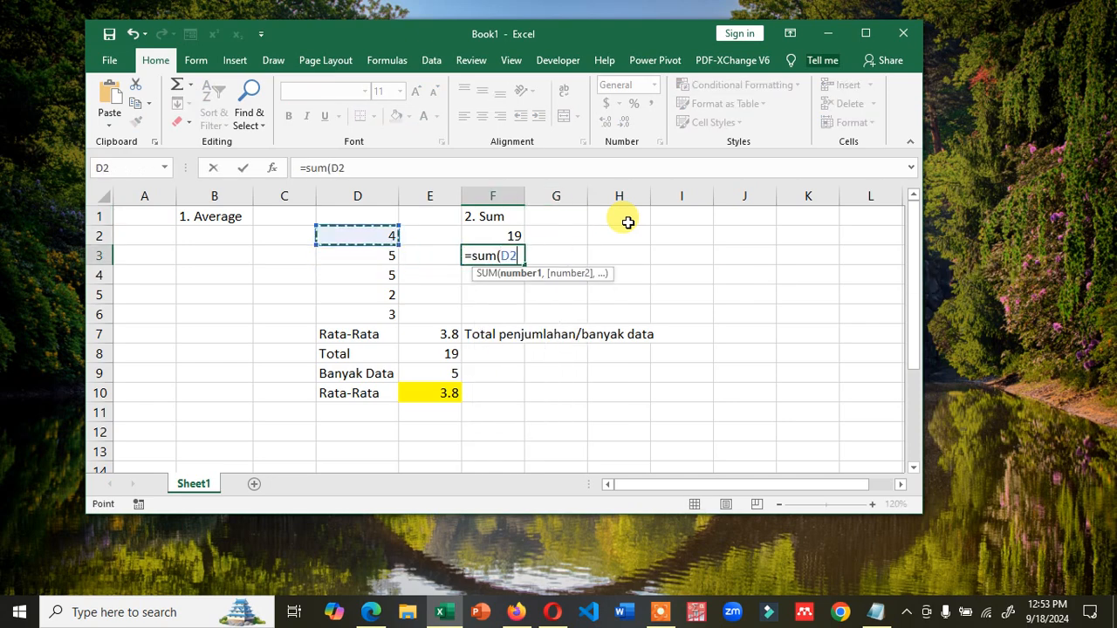
{"action": "key", "text": "shift+Down"}
{"action": "key", "text": "shift+Down"}
{"action": "key", "text": "shift+Down"}
{"action": "key", "text": "shift+Down"}
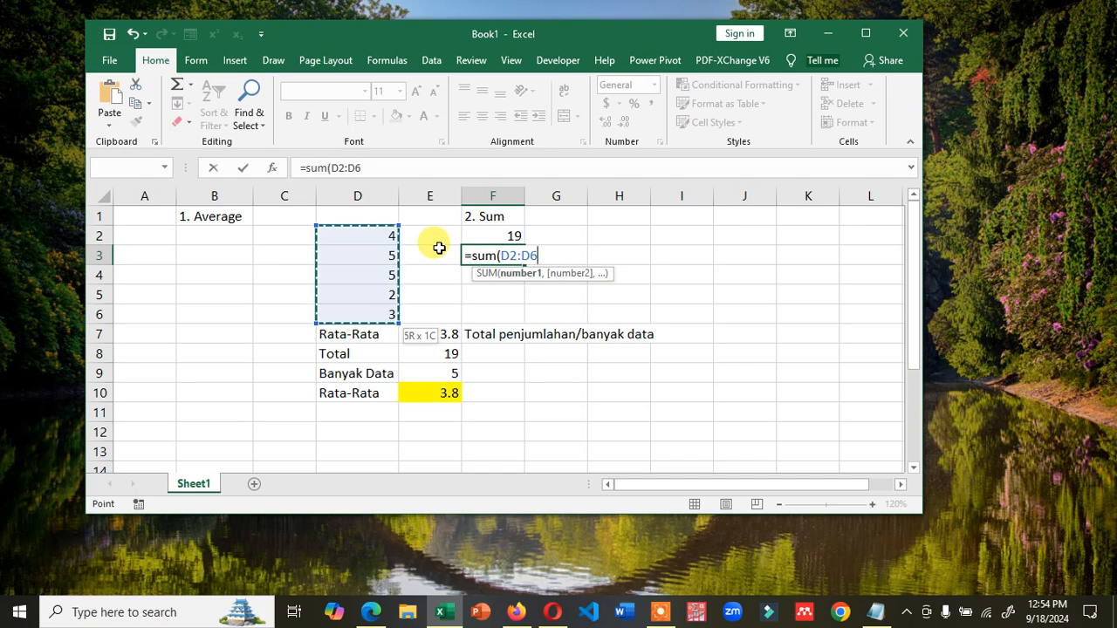
{"action": "type", "text": ")"}
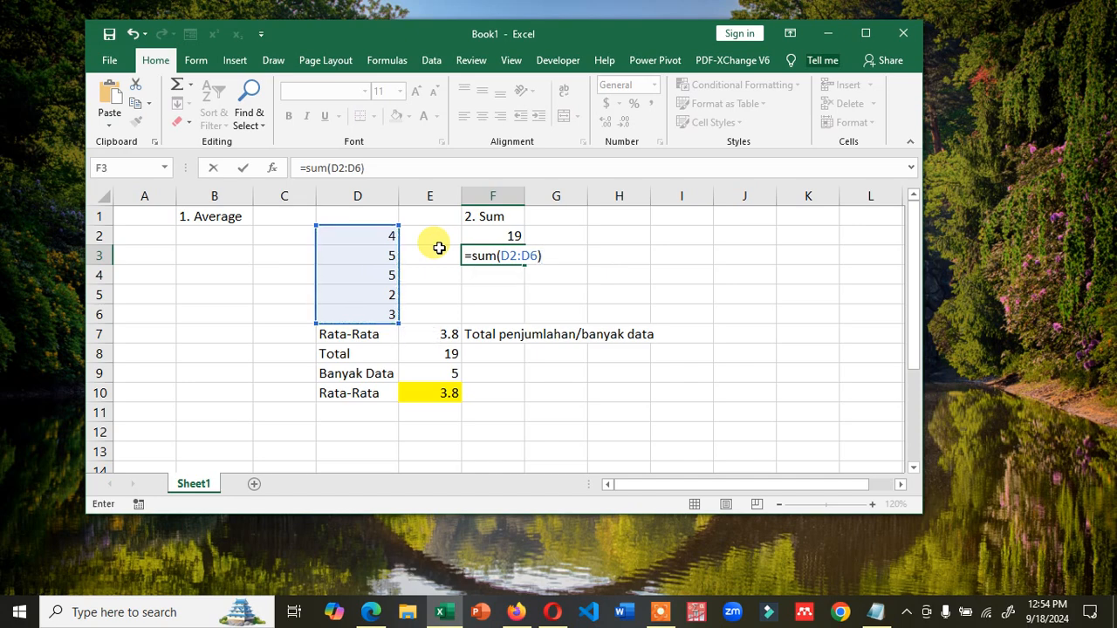
{"action": "key", "text": "Return"}
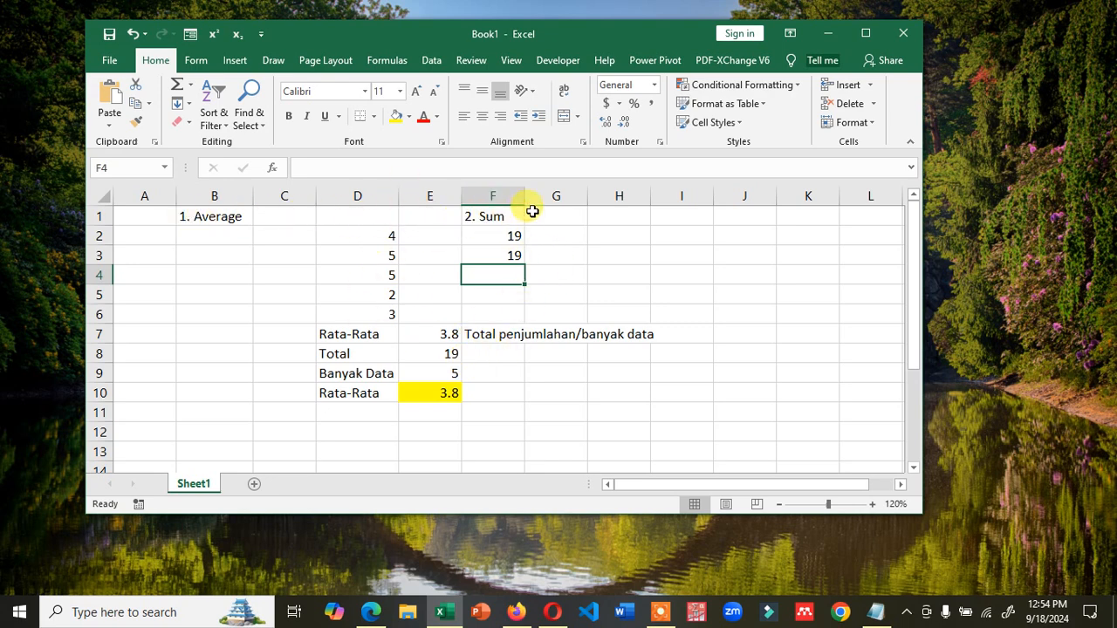
- Switch to Notepad, highlight "3.Count" in the formula list, and return to Excel
{"action": "left_click", "coordinate": [220, 218]}
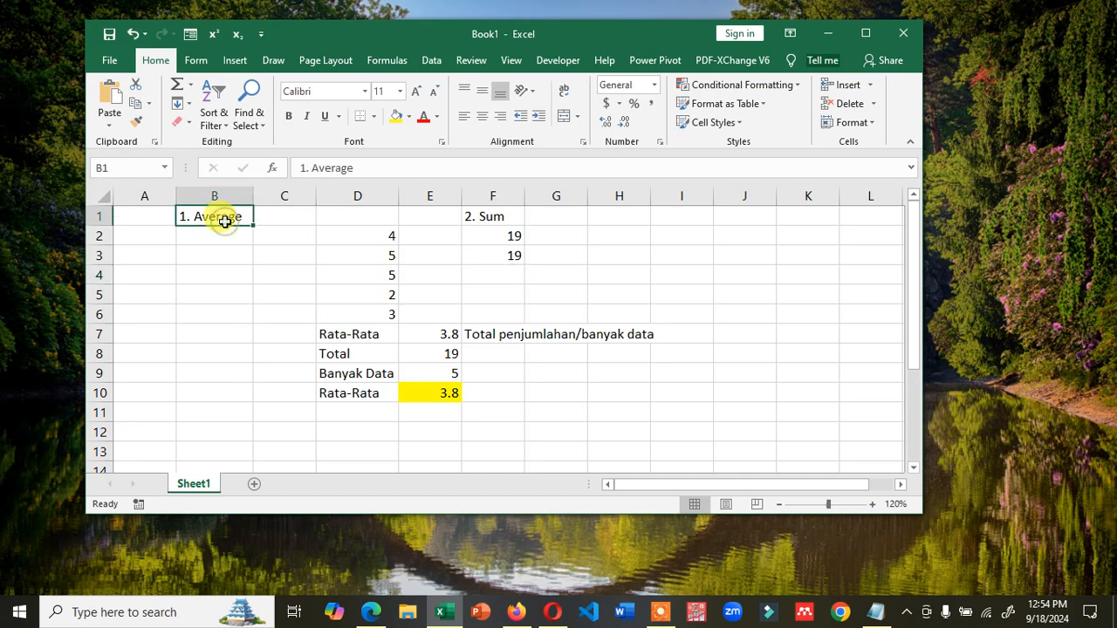
{"action": "left_click", "coordinate": [489, 218]}
{"action": "left_click", "coordinate": [875, 612]}
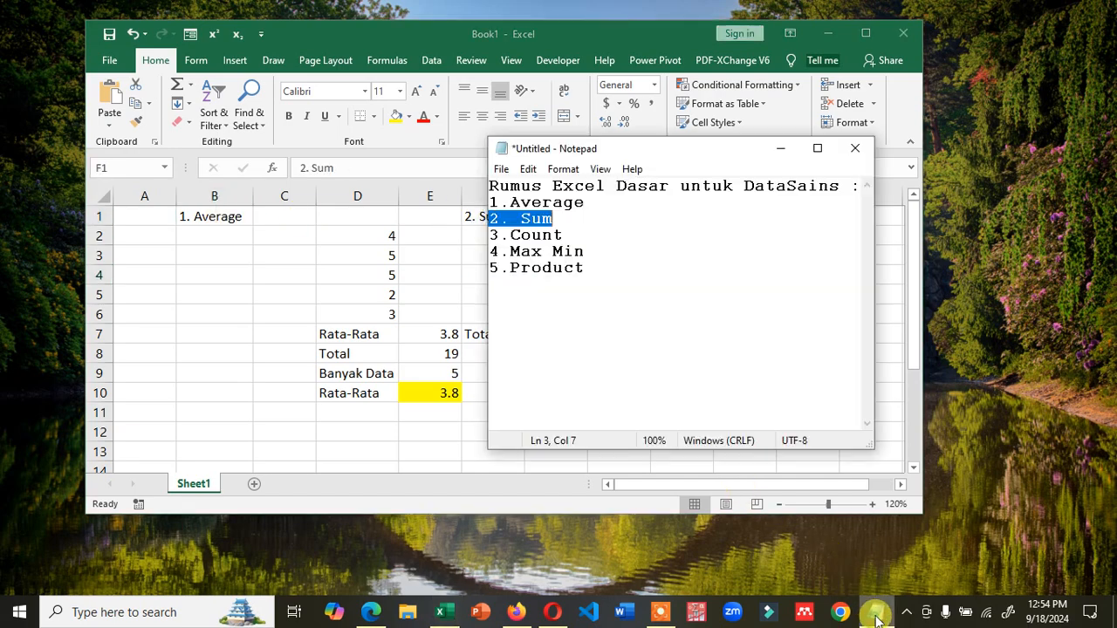
{"action": "left_click_drag", "start_coordinate": [565, 235], "coordinate": [490, 236]}
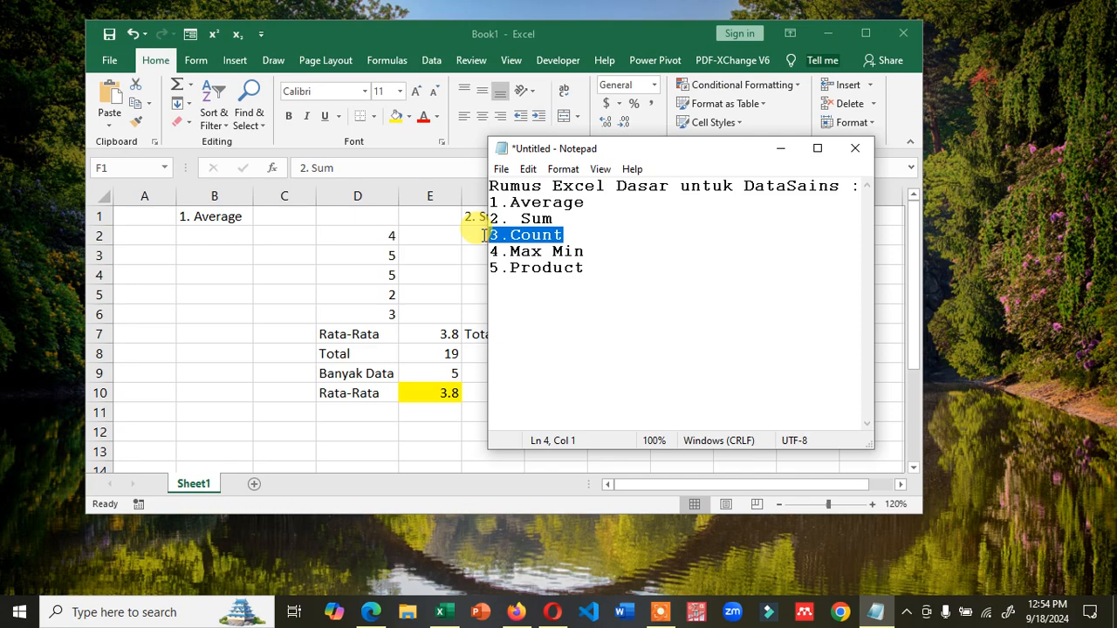
{"action": "key", "text": "alt+Tab"}
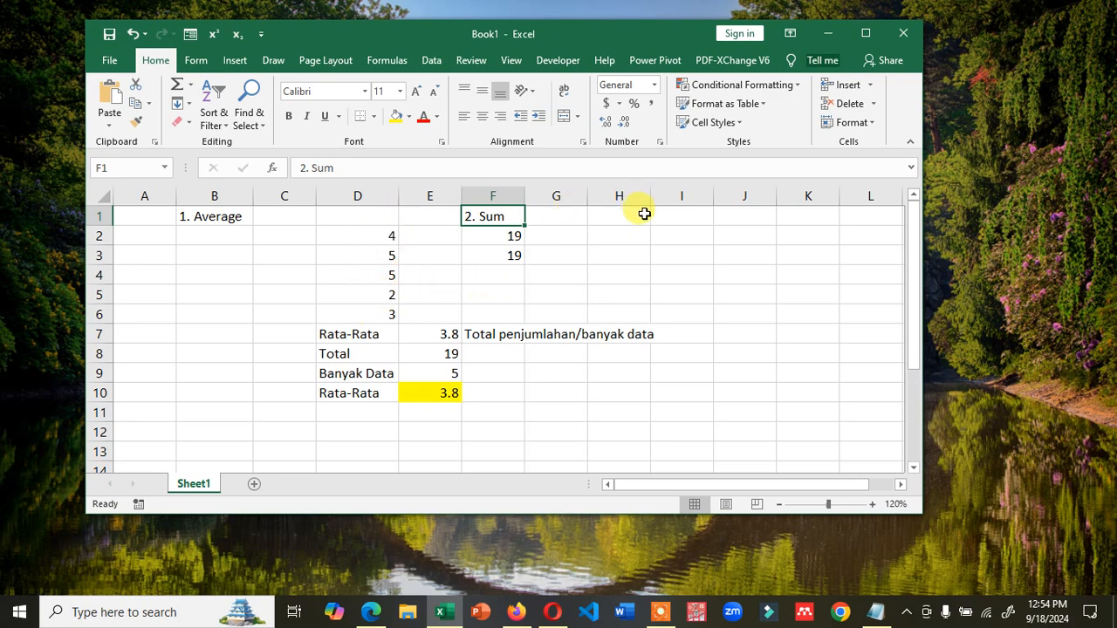
- Enter the heading "3.Count=menghitung banyaknya data dari kumpulan data" in cell B12 and go to cell C14
{"action": "left_click", "coordinate": [205, 431]}
{"action": "type", "text": "3."}
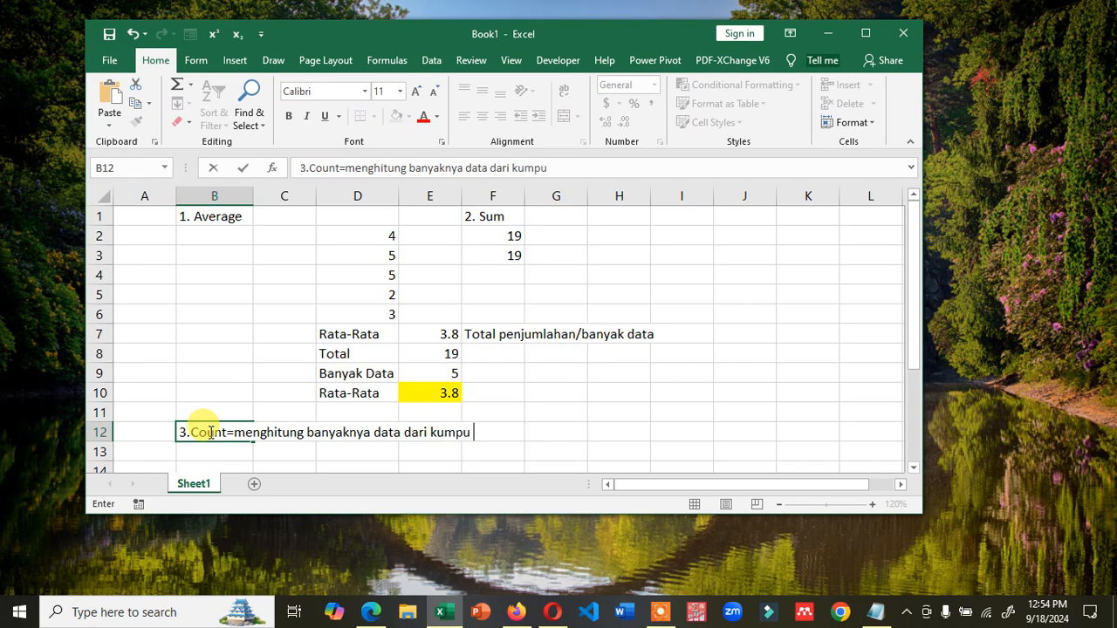
{"action": "key", "text": "Return"}
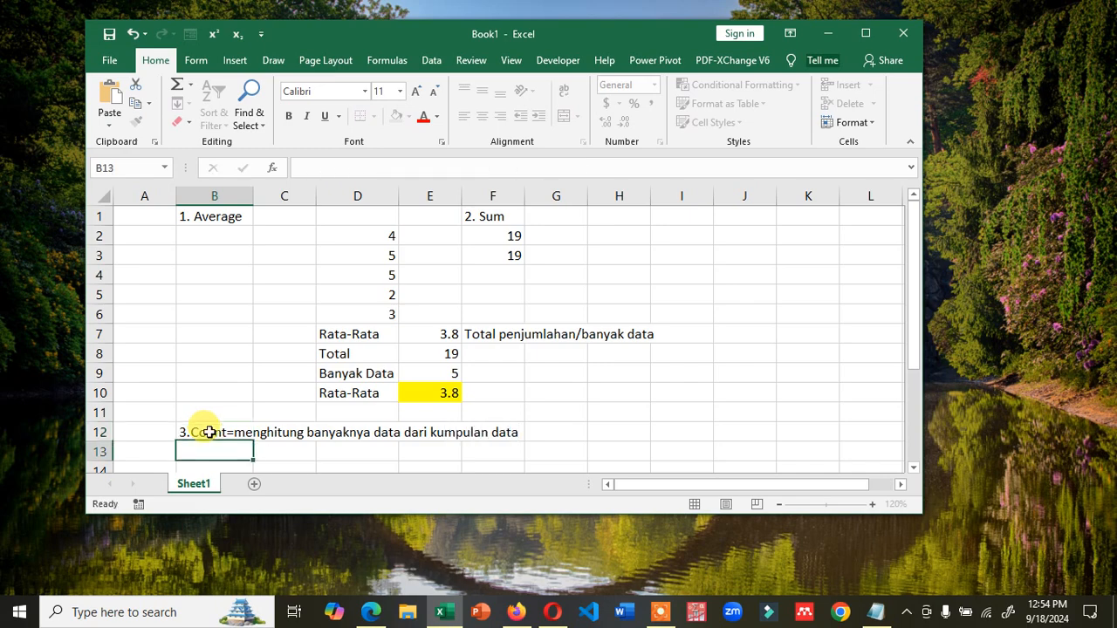
{"action": "key", "text": "Right"}
{"action": "key", "text": "Up"}
{"action": "key", "text": "Down"}
{"action": "key", "text": "Down"}
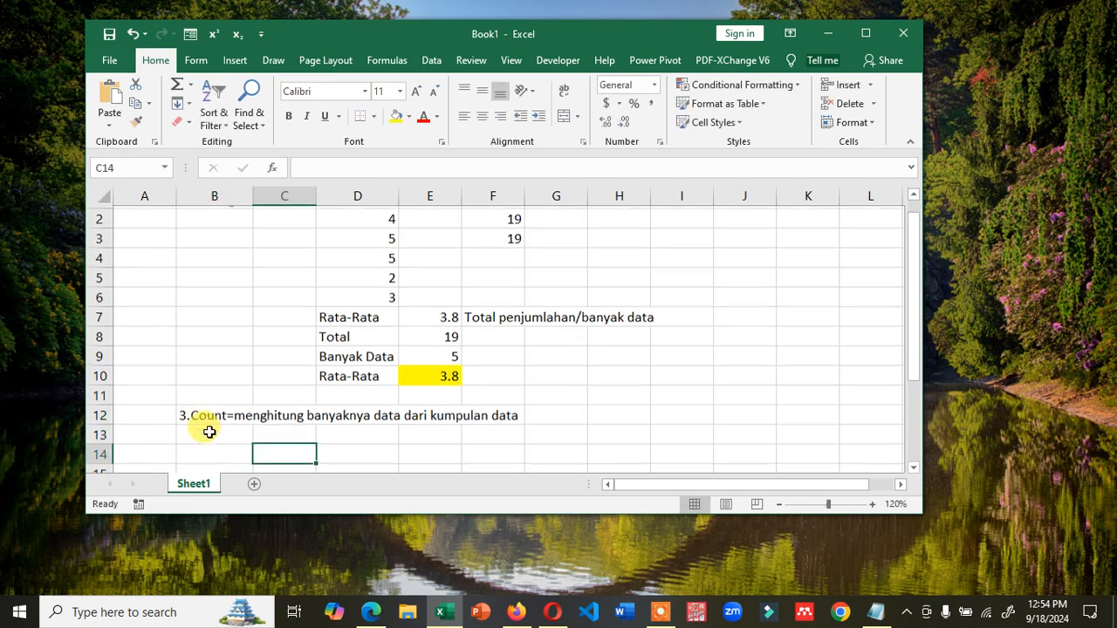
- Count the sample values in cell F9, beside "Banyak Data", with the formula =COUNT(D2:D6), and reselect that cell
{"action": "key", "text": "Up"}
{"action": "key", "text": "Up"}
{"action": "key", "text": "ctrl+Up"}
{"action": "key", "text": "Down"}
{"action": "key", "text": "Down"}
{"action": "key", "text": "Down"}
{"action": "key", "text": "Down"}
{"action": "key", "text": "Down"}
{"action": "key", "text": "Down"}
{"action": "key", "text": "Down"}
{"action": "key", "text": "Down"}
{"action": "key", "text": "Down"}
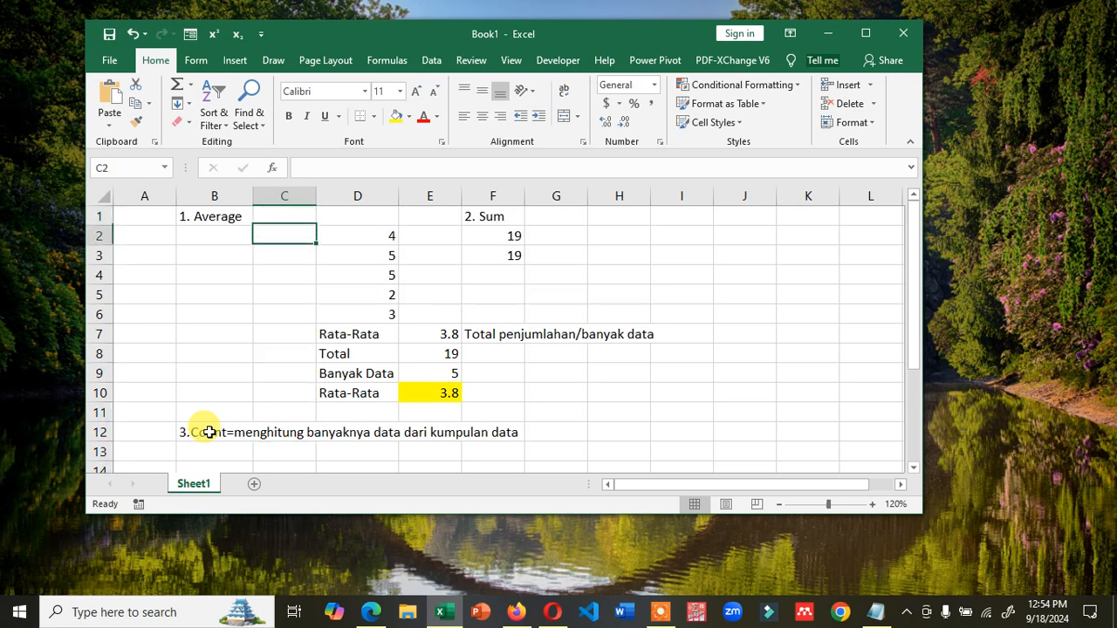
{"action": "key", "text": "Right"}
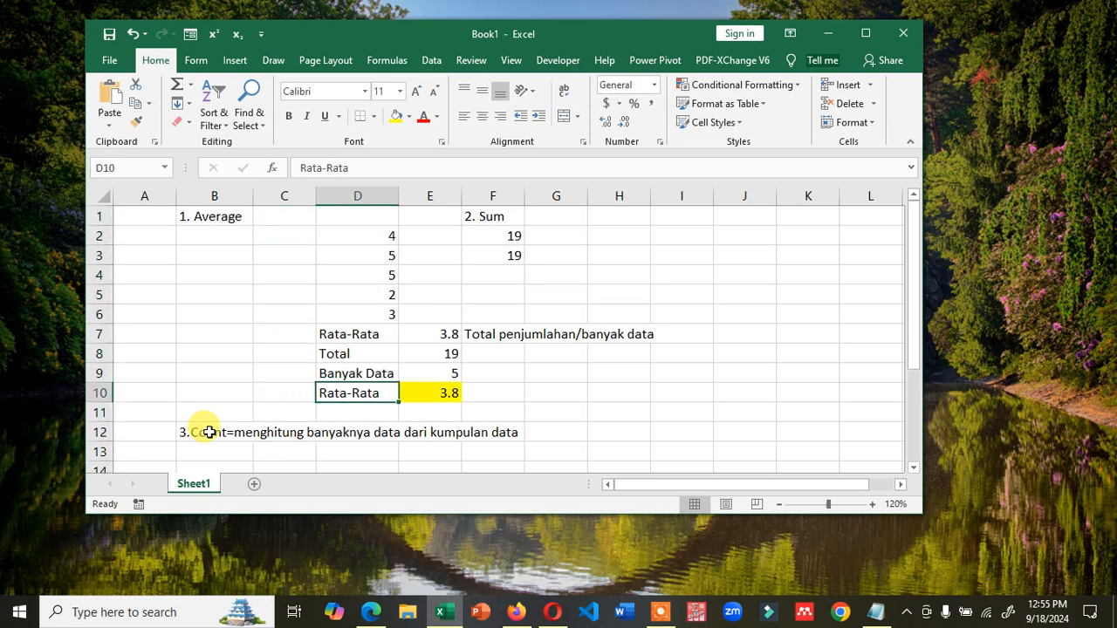
{"action": "key", "text": "Up"}
{"action": "key", "text": "Right"}
{"action": "key", "text": "Right"}
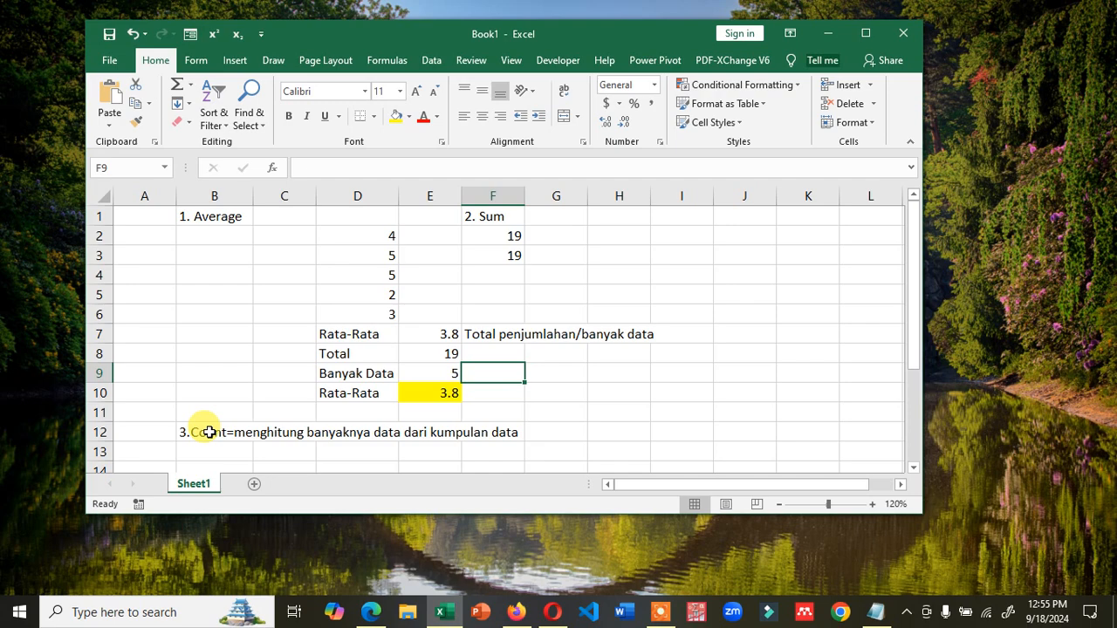
{"action": "type", "text": "=count("}
{"action": "key", "text": "Left"}
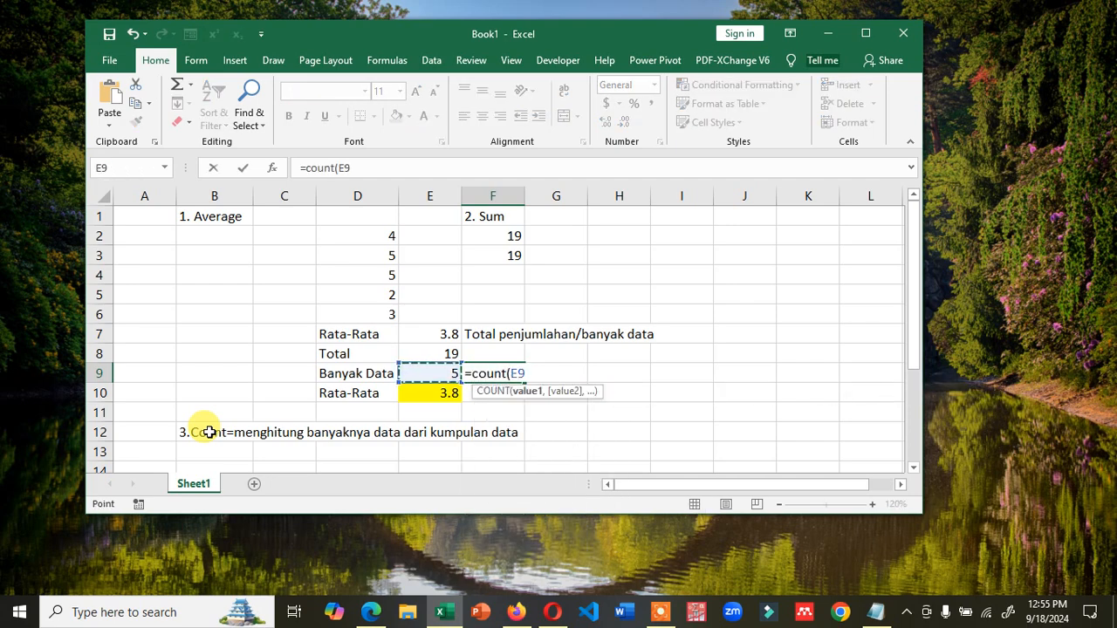
{"action": "key", "text": "Left"}
{"action": "key", "text": "Up"}
{"action": "key", "text": "Up"}
{"action": "key", "text": "Up"}
{"action": "key", "text": "shift+Up"}
{"action": "key", "text": "shift+Up"}
{"action": "key", "text": "shift+Up"}
{"action": "key", "text": "shift+Up"}
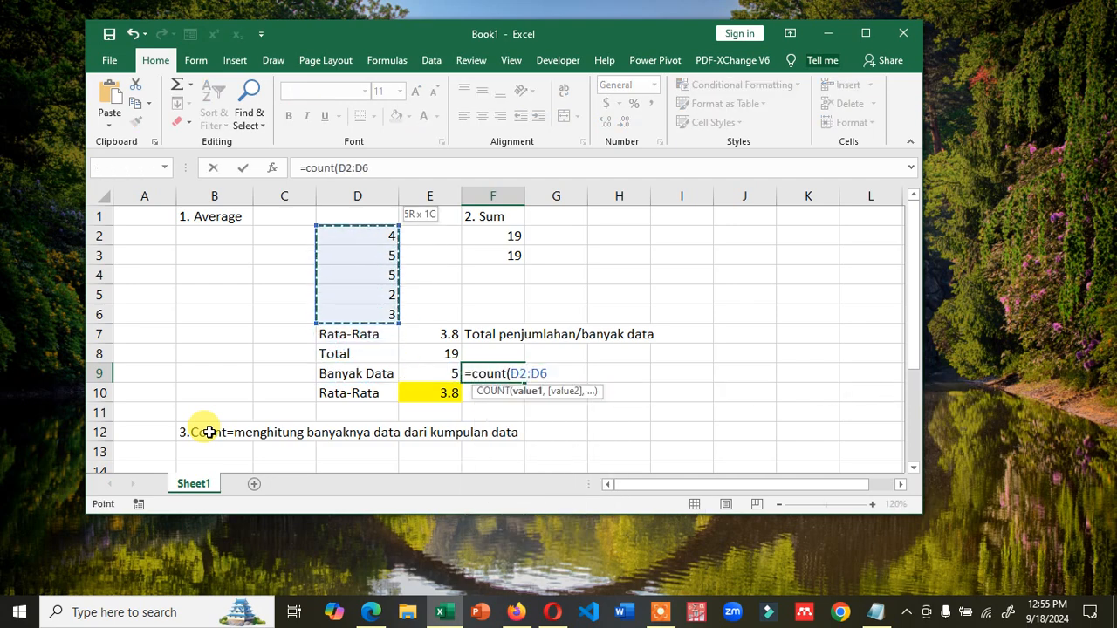
{"action": "key", "text": "Return"}
{"action": "scroll", "coordinate": [210, 432], "scroll_direction": "down", "scroll_amount": 2}
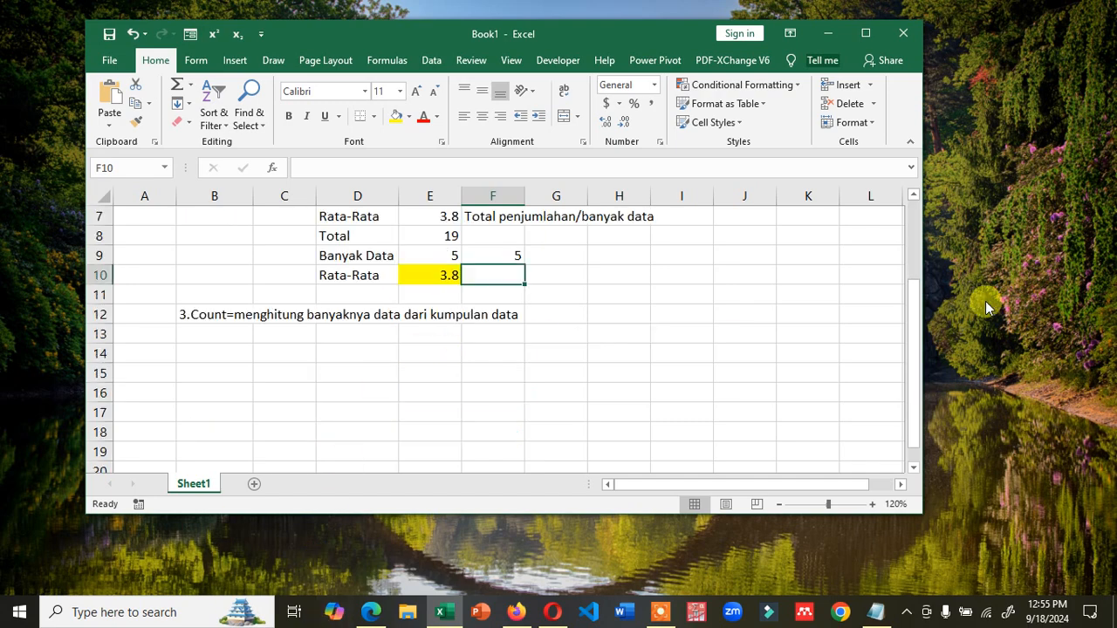
{"action": "left_click_drag", "start_coordinate": [913, 310], "coordinate": [912, 224]}
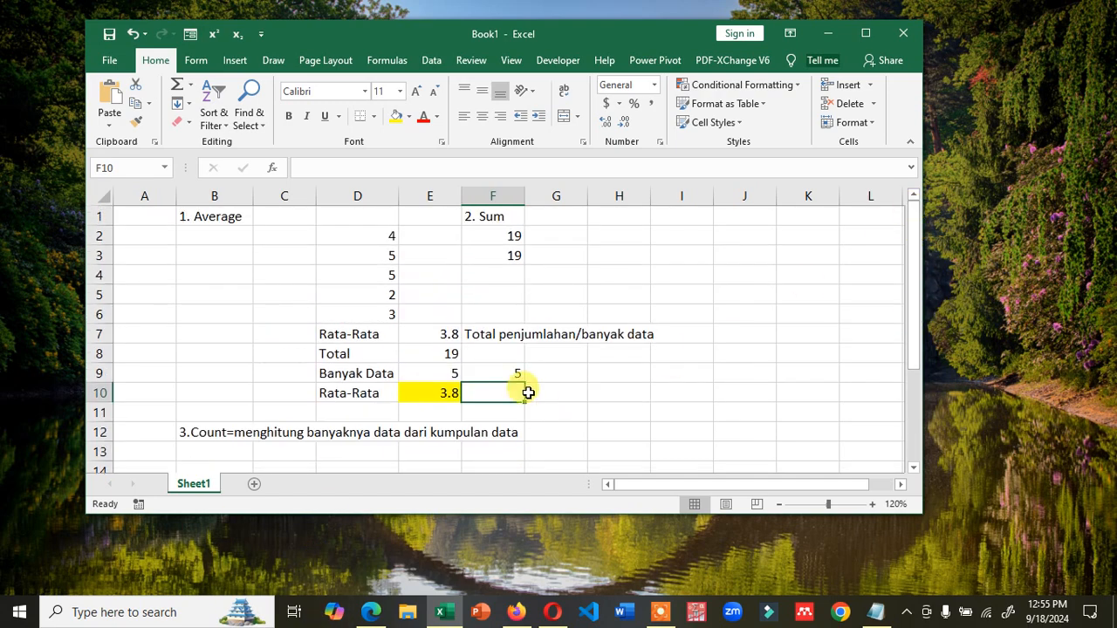
{"action": "left_click", "coordinate": [480, 366]}
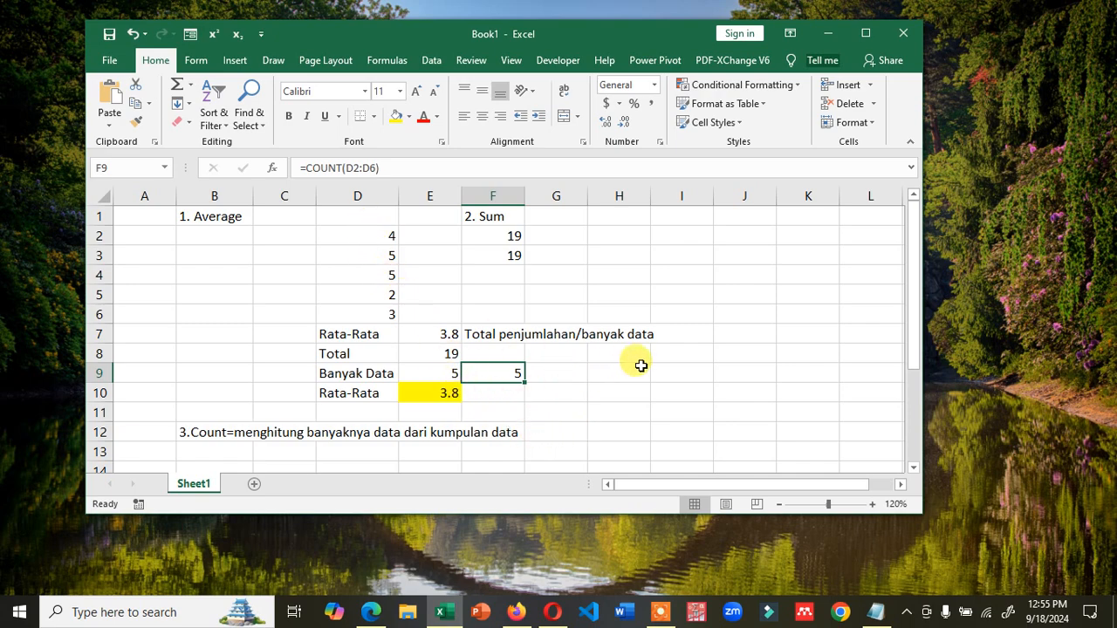
- Enter the label "Data" in cell I3 and the values 3, 5 and 15 in cells J4 to J6
{"action": "left_click", "coordinate": [762, 273]}
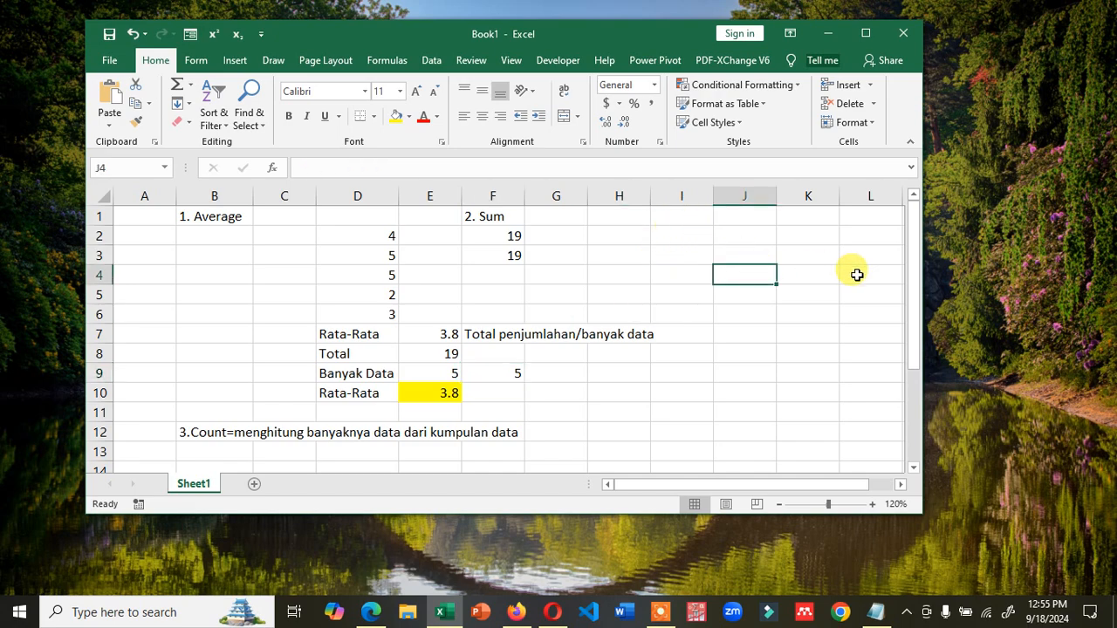
{"action": "key", "text": "Up"}
{"action": "key", "text": "Left"}
{"action": "type", "text": "Data"}
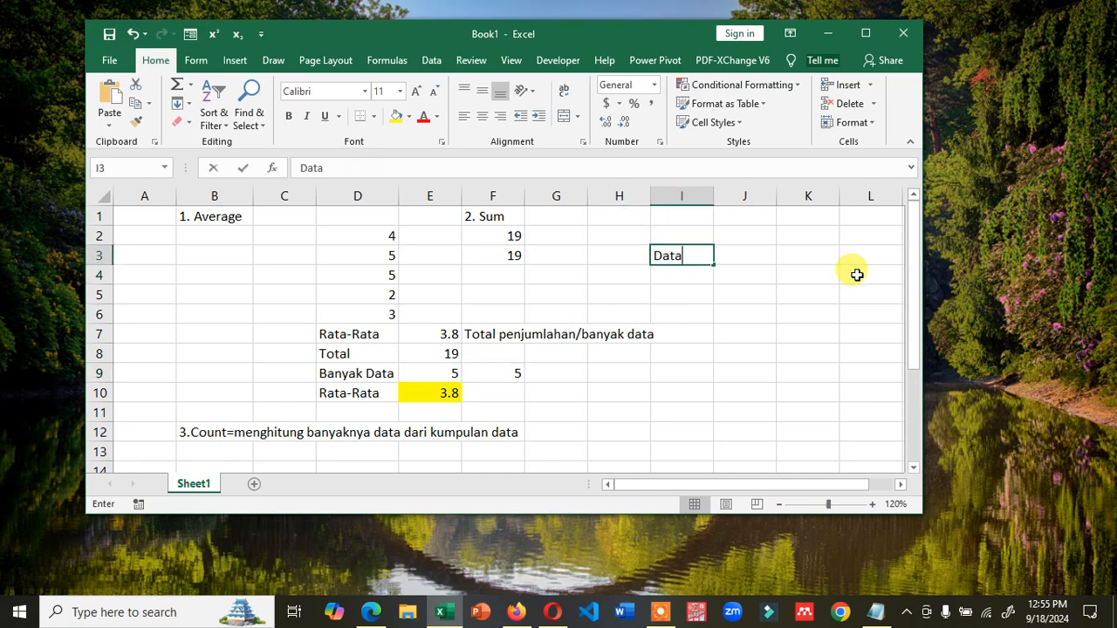
{"action": "key", "text": "Tab"}
{"action": "key", "text": "Down"}
{"action": "type", "text": "3"}
{"action": "key", "text": "Return"}
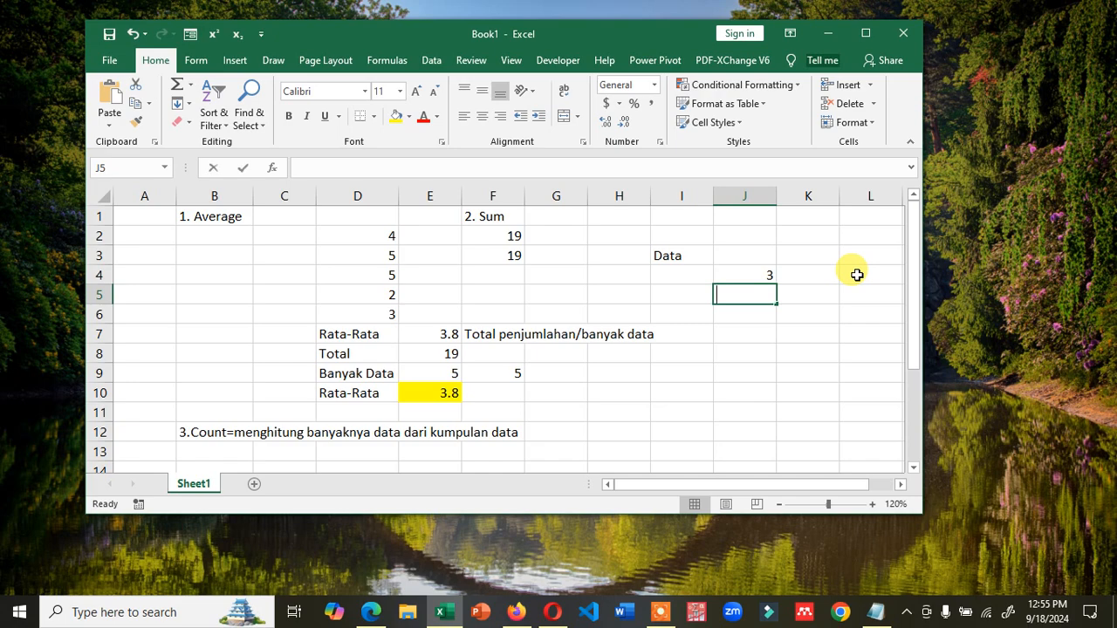
{"action": "type", "text": "5"}
{"action": "key", "text": "Return"}
{"action": "type", "text": "15"}
{"action": "key", "text": "Return"}
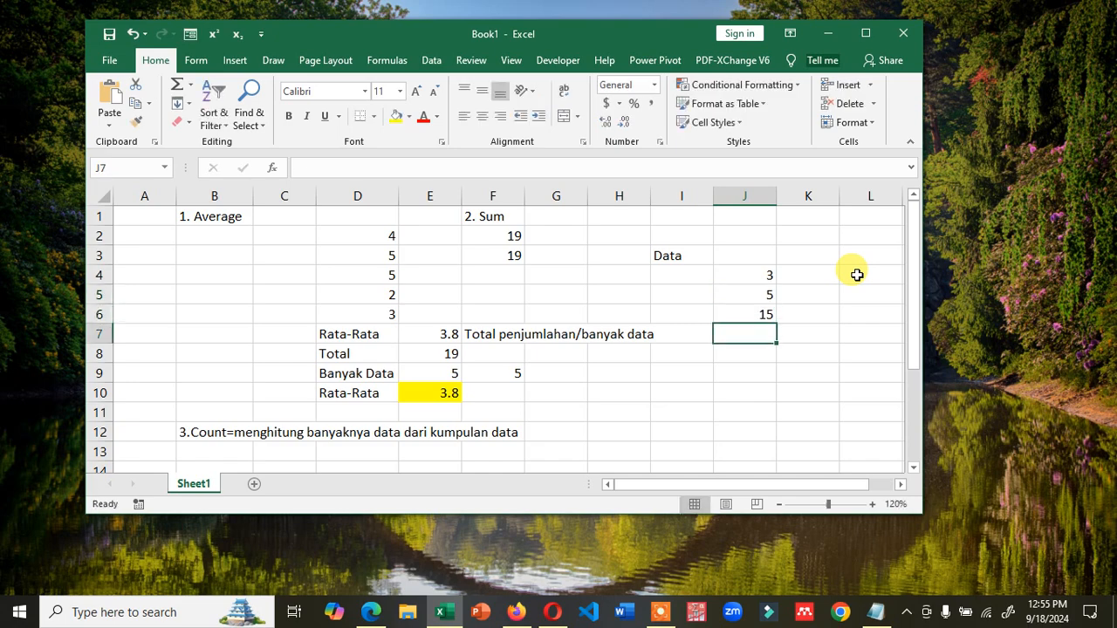
- Count the new data in cell J8 with the formula =COUNT(J4:J6)
{"action": "key", "text": "Down"}
{"action": "type", "text": "=count*"}
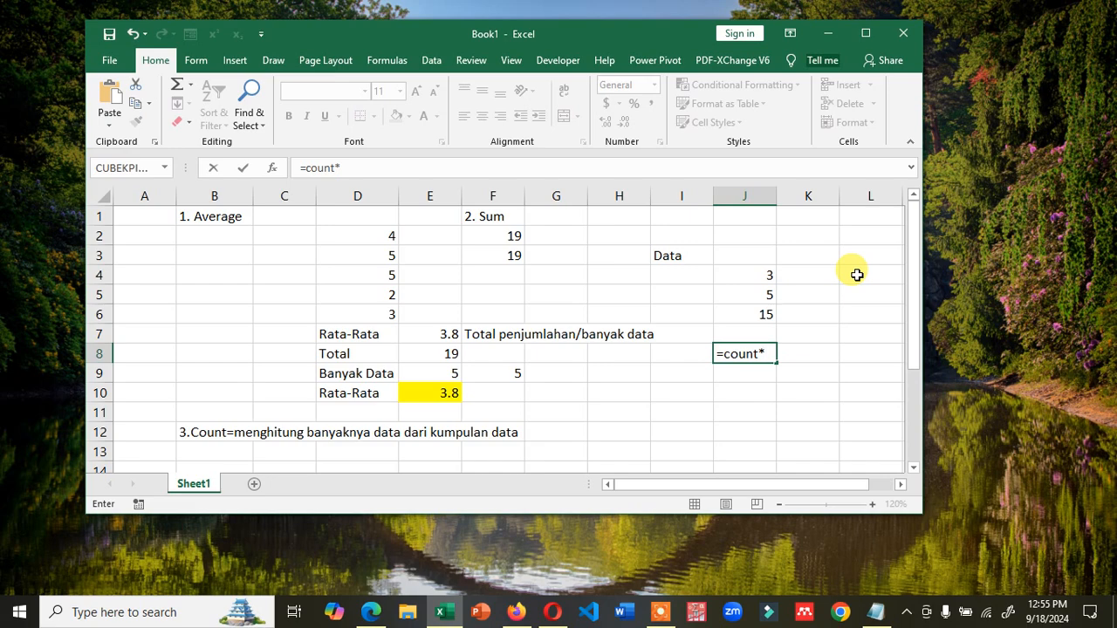
{"action": "key", "text": "BackSpace"}
{"action": "type", "text": "("}
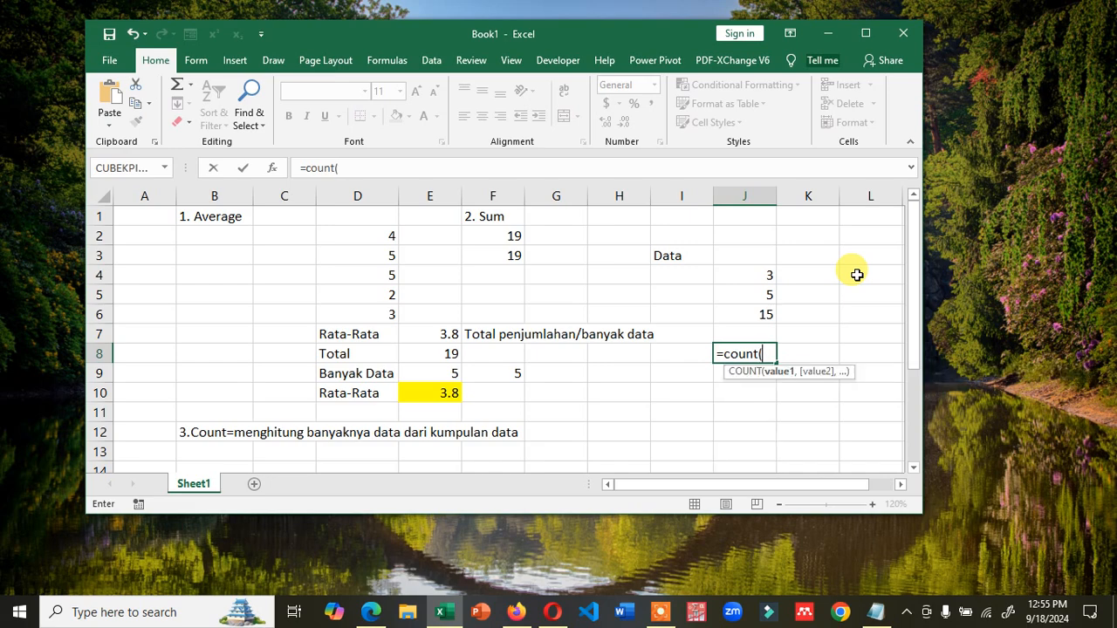
{"action": "key", "text": "Up"}
{"action": "key", "text": "Up"}
{"action": "key", "text": "shift+Up"}
{"action": "key", "text": "shift+Up"}
{"action": "key", "text": "Return"}
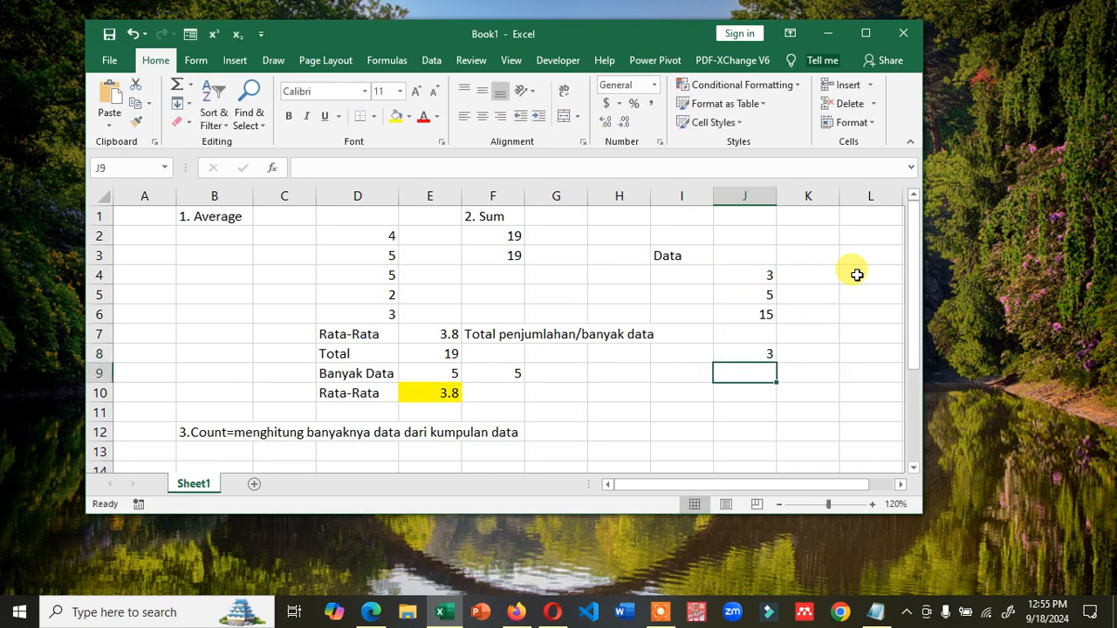
- Test the count by replacing the value in J6 with the text "s", and change that cell to 2
{"action": "key", "text": "Up"}
{"action": "key", "text": "Up"}
{"action": "key", "text": "Up"}
{"action": "type", "text": "s"}
{"action": "key", "text": "Up"}
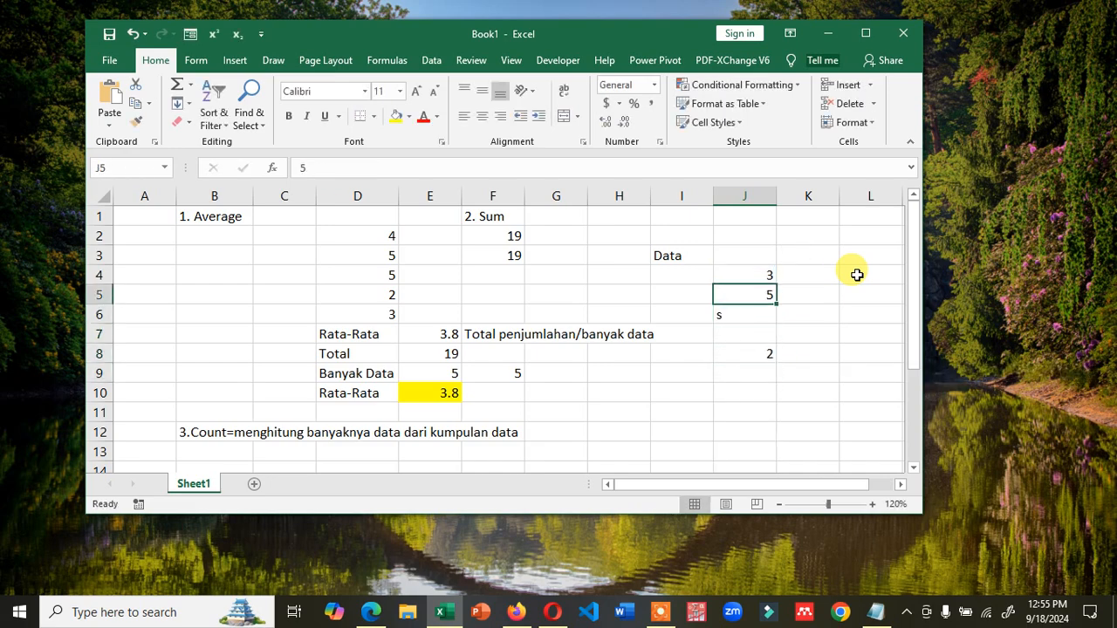
{"action": "key", "text": "Down"}
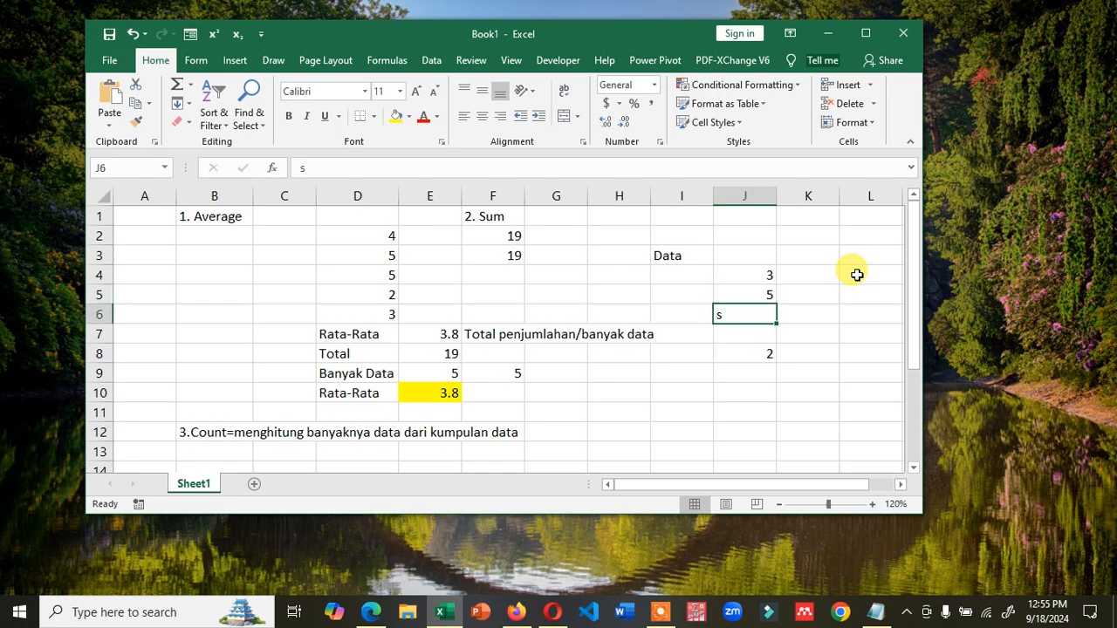
{"action": "type", "text": "a"}
{"action": "key", "text": "Return"}
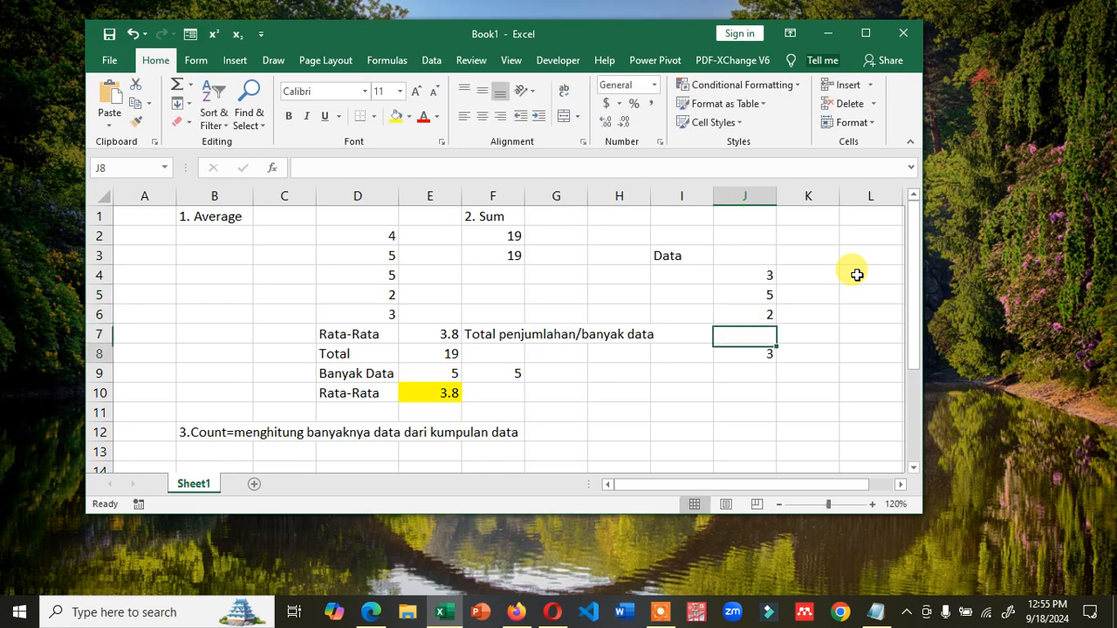
- Start the COUNT formula in cell J8 again, open and close the function's help, and call up Insert Function
{"action": "key", "text": "Down"}
{"action": "type", "text": "=count*"}
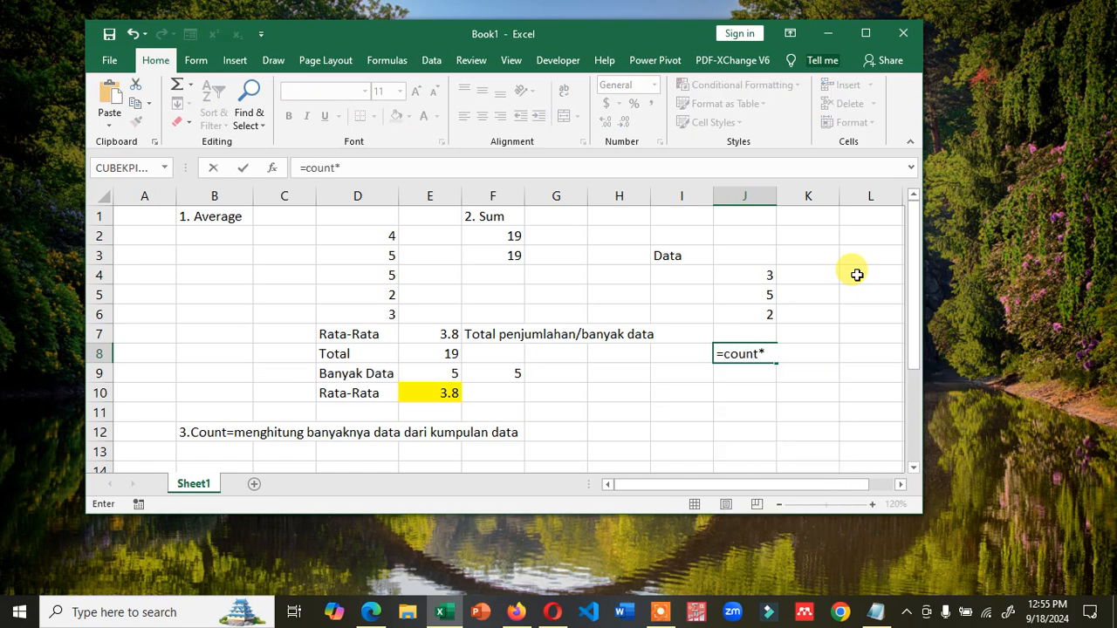
{"action": "key", "text": "BackSpace"}
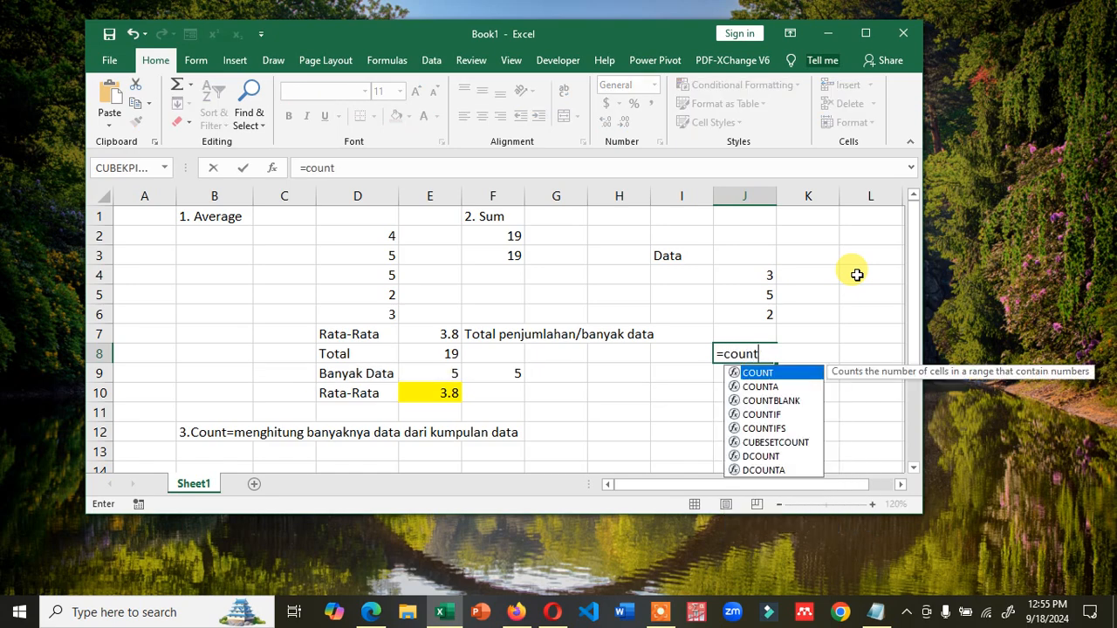
{"action": "type", "text": "("}
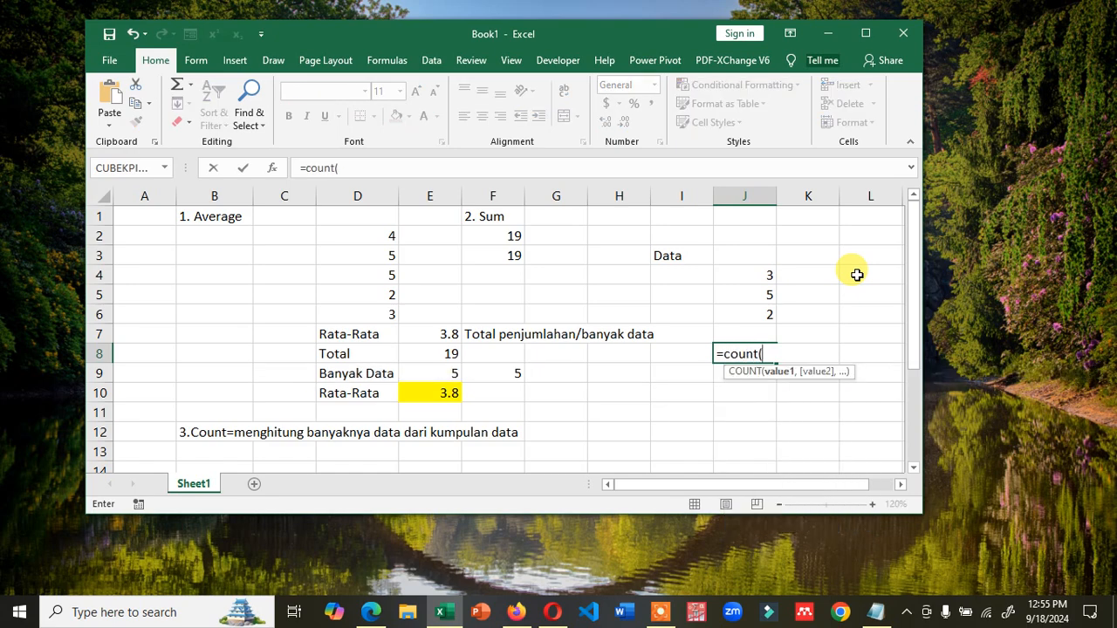
{"action": "left_click", "coordinate": [735, 375]}
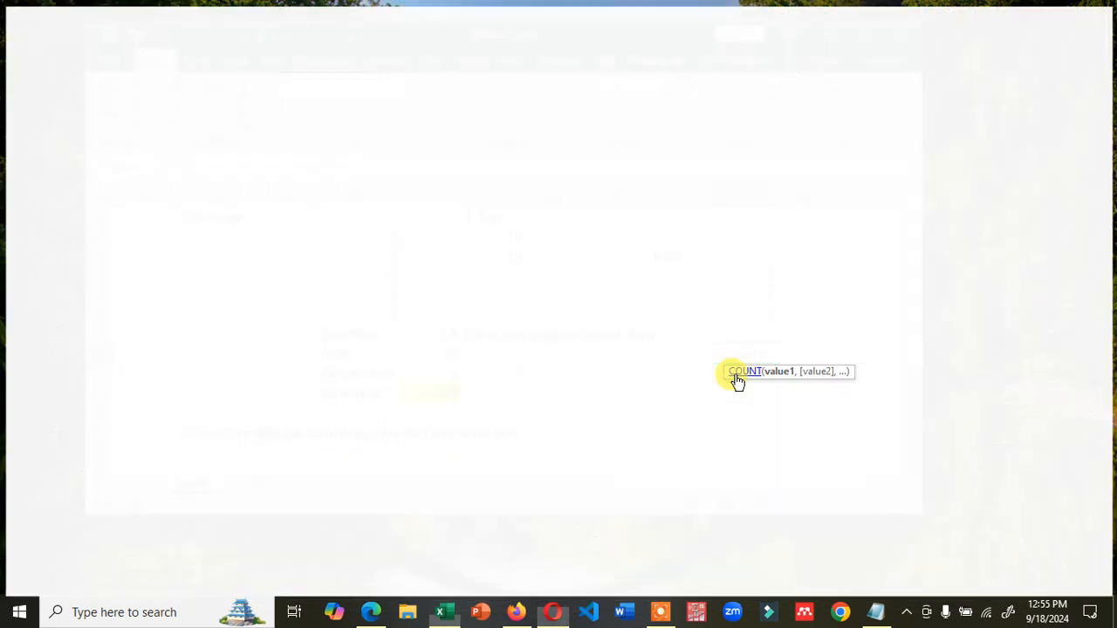
{"action": "left_click", "coordinate": [1051, 15]}
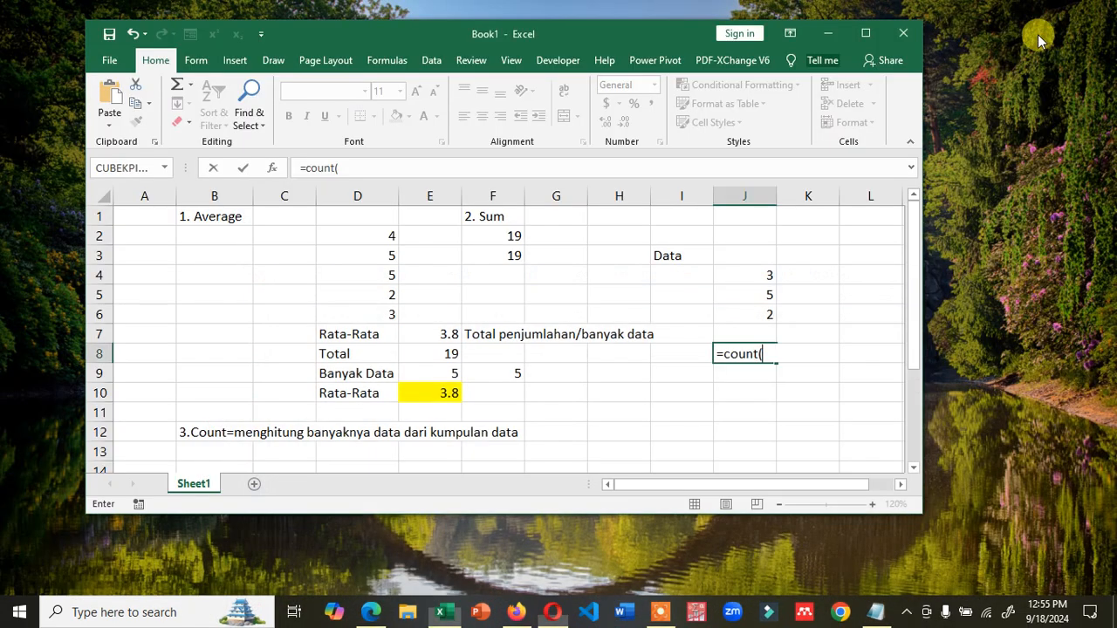
{"action": "left_click", "coordinate": [274, 171]}
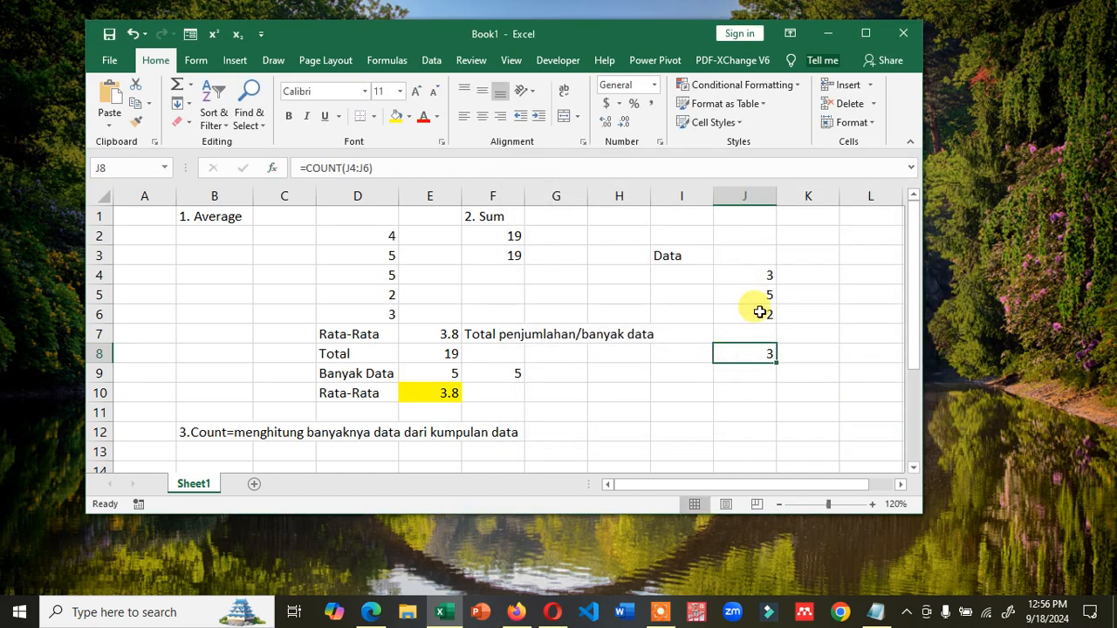
- Replace the values in cells J4 to J6 with the letters a, b and c
{"action": "left_click", "coordinate": [756, 278]}
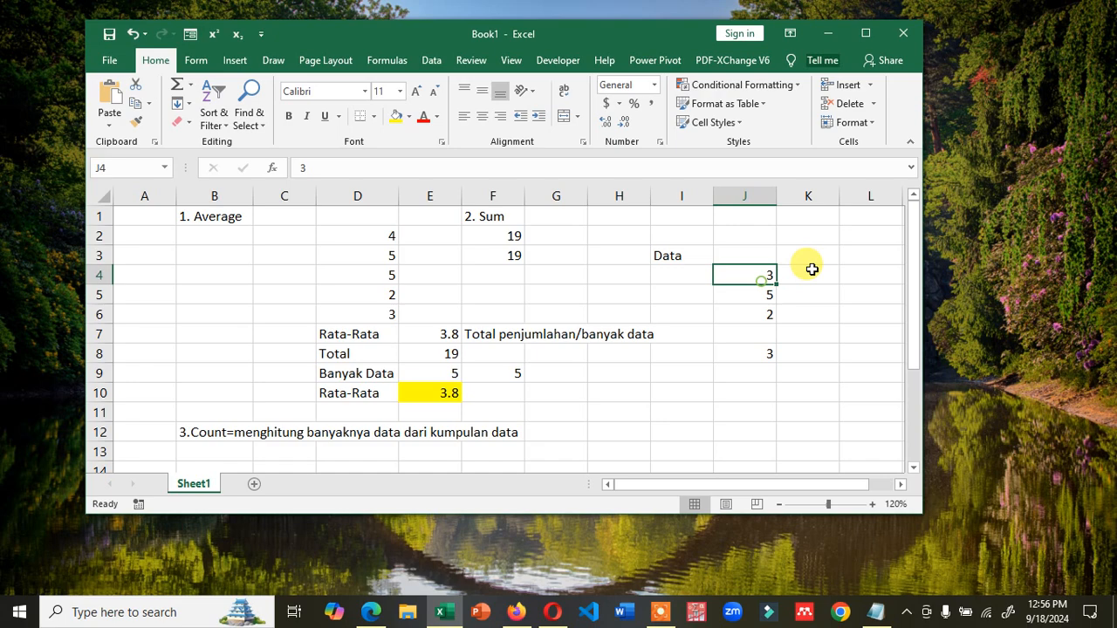
{"action": "type", "text": "a"}
{"action": "key", "text": "Return"}
{"action": "type", "text": "b"}
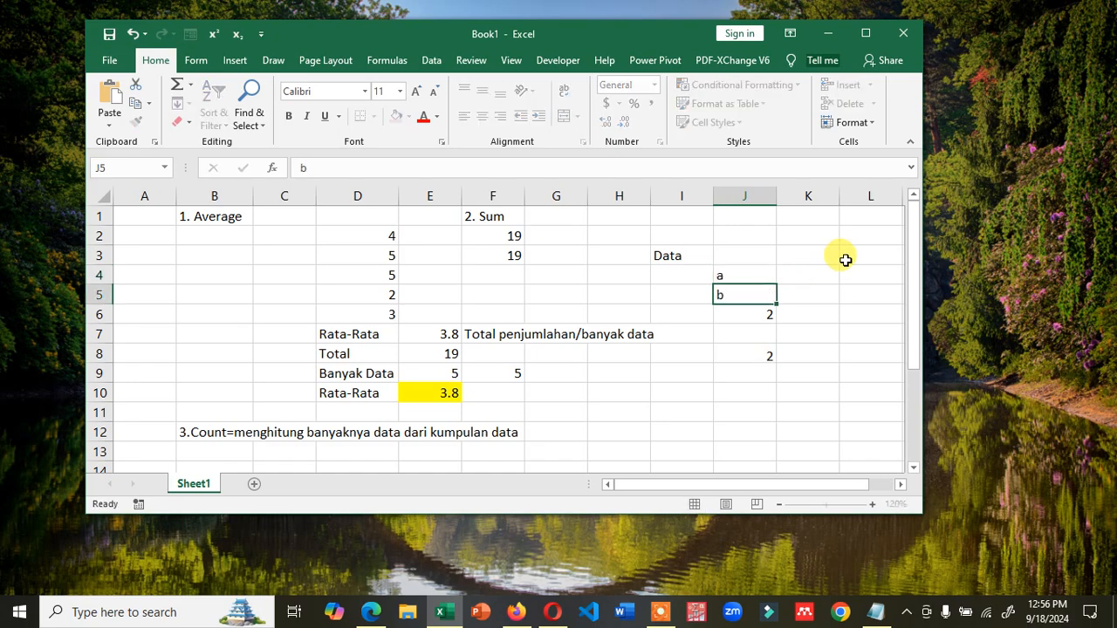
{"action": "key", "text": "Return"}
{"action": "type", "text": "c"}
{"action": "key", "text": "Return"}
{"action": "key", "text": "Up"}
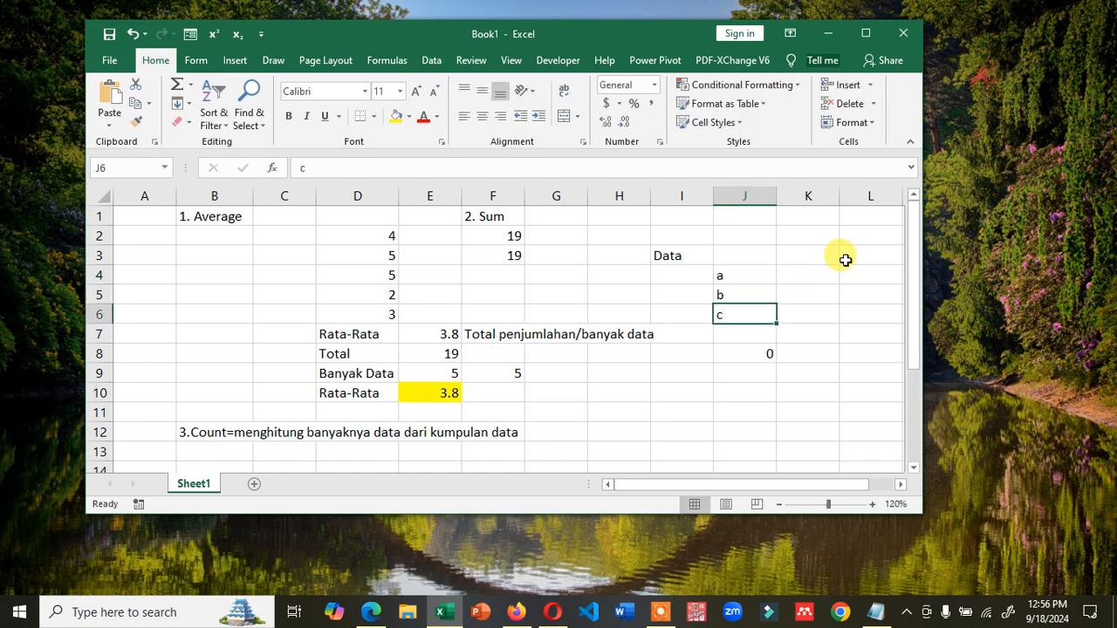
- Compare the letters in cells J4 to J6 with the result of the COUNT formula in J8
{"action": "key", "text": "Up"}
{"action": "key", "text": "Up"}
{"action": "key", "text": "Down"}
{"action": "key", "text": "Down"}
{"action": "key", "text": "Down"}
{"action": "key", "text": "Down"}
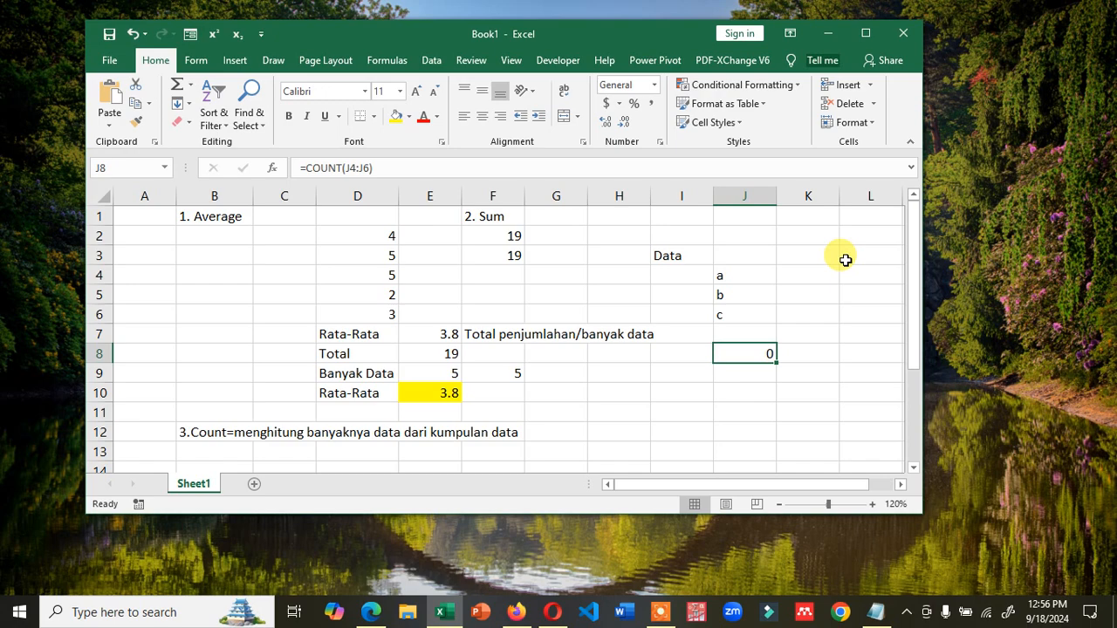
{"action": "key", "text": "Up"}
{"action": "key", "text": "Down"}
- Replace the letters in cells J4 to J6 with the numbers 1, 2 and 3
{"action": "key", "text": "Up"}
{"action": "key", "text": "Up"}
{"action": "key", "text": "Up"}
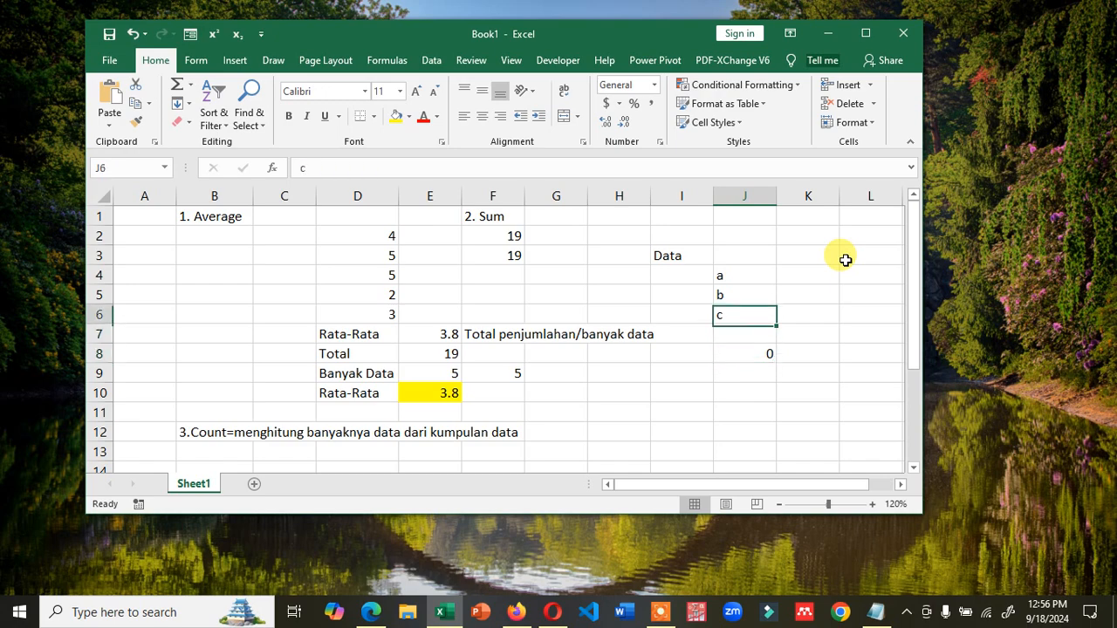
{"action": "key", "text": "Up"}
{"action": "type", "text": "1"}
{"action": "key", "text": "Return"}
{"action": "type", "text": "1"}
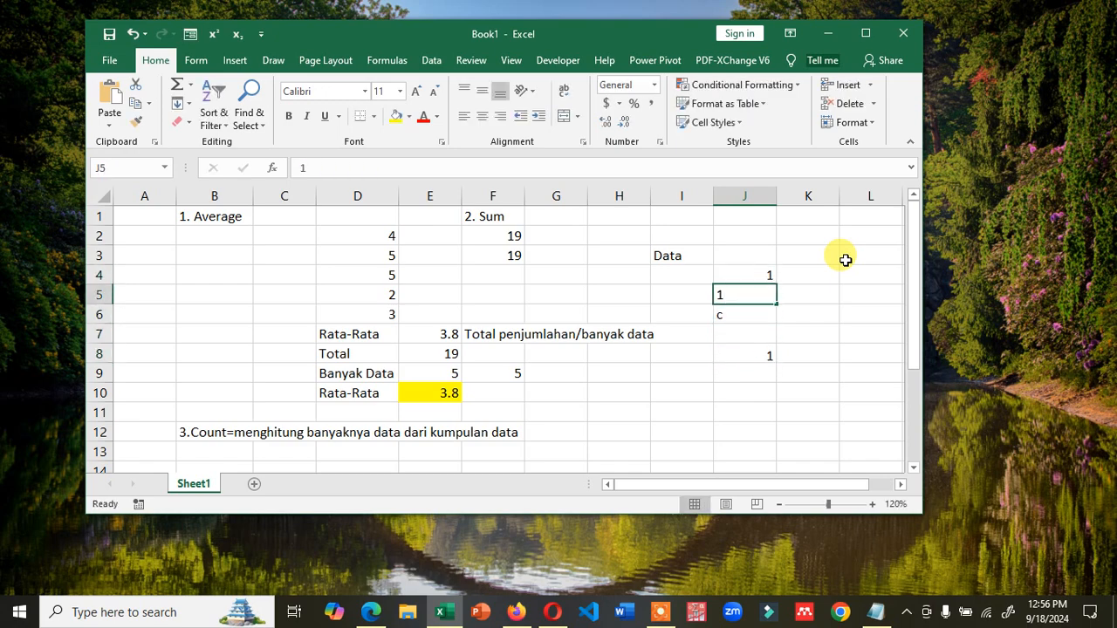
{"action": "key", "text": "Return"}
{"action": "type", "text": "1"}
{"action": "key", "text": "Up"}
{"action": "type", "text": "2"}
{"action": "key", "text": "Return"}
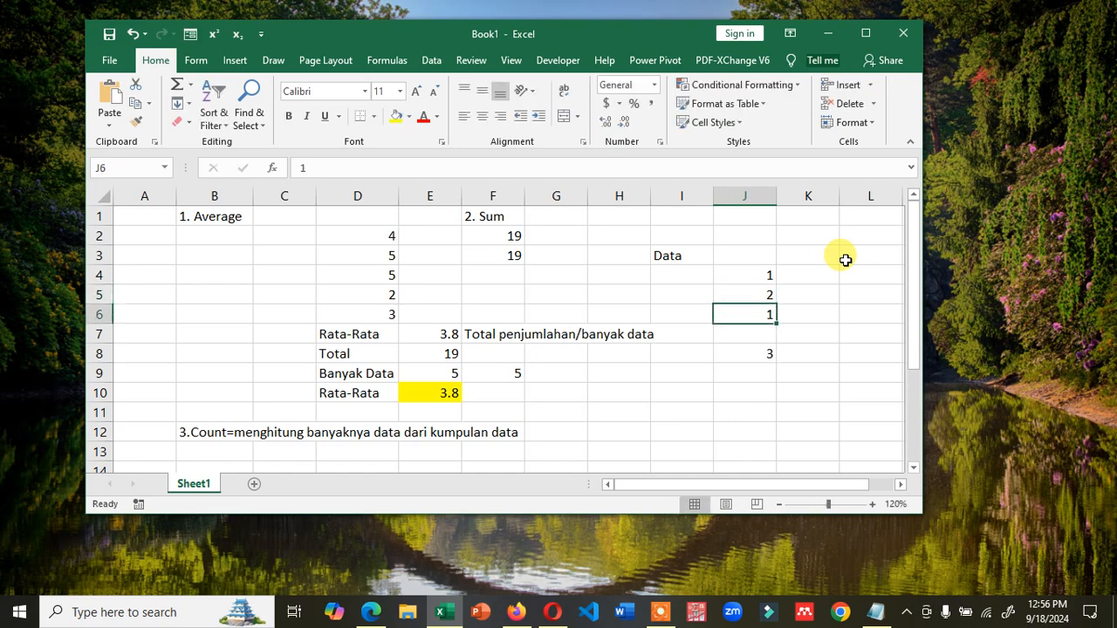
{"action": "key", "text": "Down"}
{"action": "key", "text": "Down"}
{"action": "key", "text": "Up"}
{"action": "key", "text": "Up"}
{"action": "type", "text": "3"}
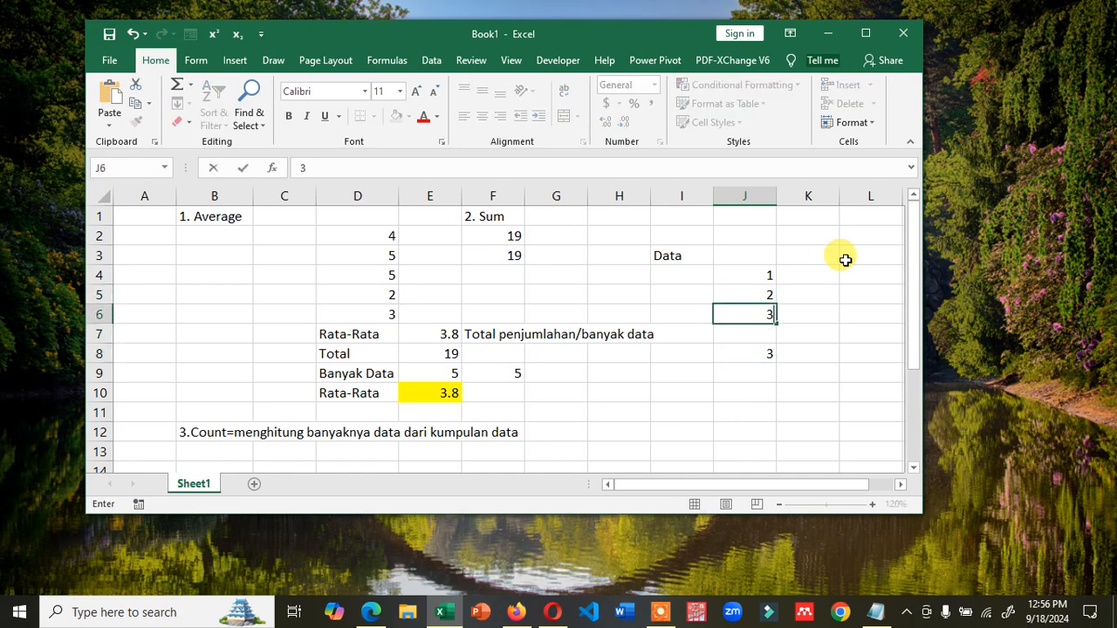
- Change the values in cells J4 and J6 to 4 and go to the empty cell J7
{"action": "key", "text": "Up"}
{"action": "key", "text": "Up"}
{"action": "key", "text": "Up"}
{"action": "key", "text": "Down"}
{"action": "type", "text": "4"}
{"action": "key", "text": "Return"}
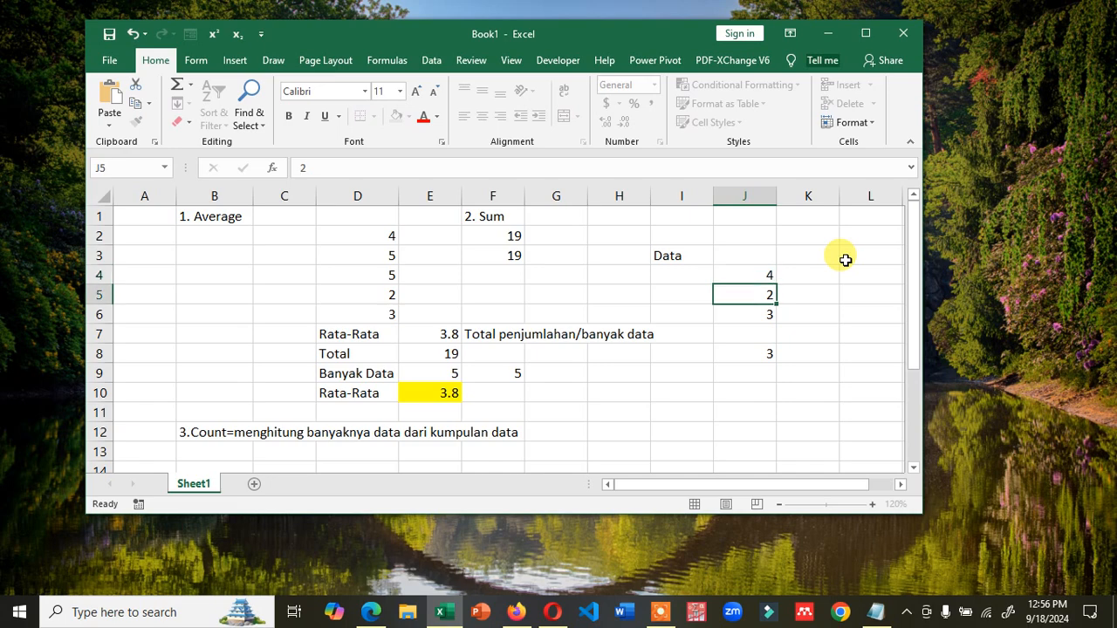
{"action": "key", "text": "Down"}
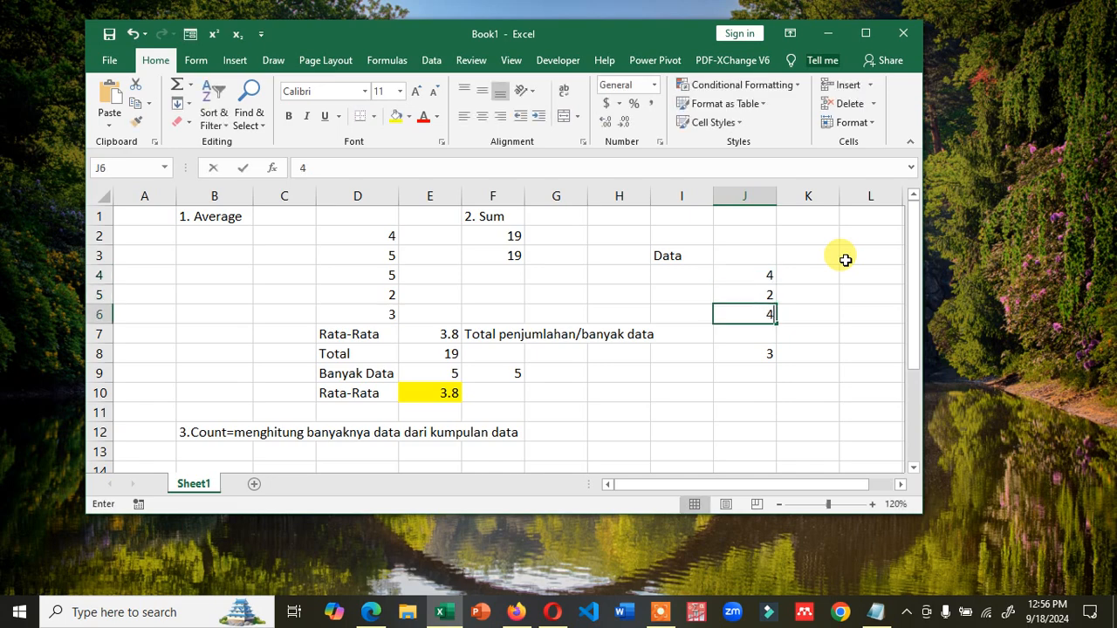
{"action": "type", "text": "4"}
{"action": "key", "text": "Up"}
{"action": "key", "text": "Up"}
{"action": "key", "text": "Down"}
{"action": "key", "text": "Down"}
{"action": "key", "text": "Down"}
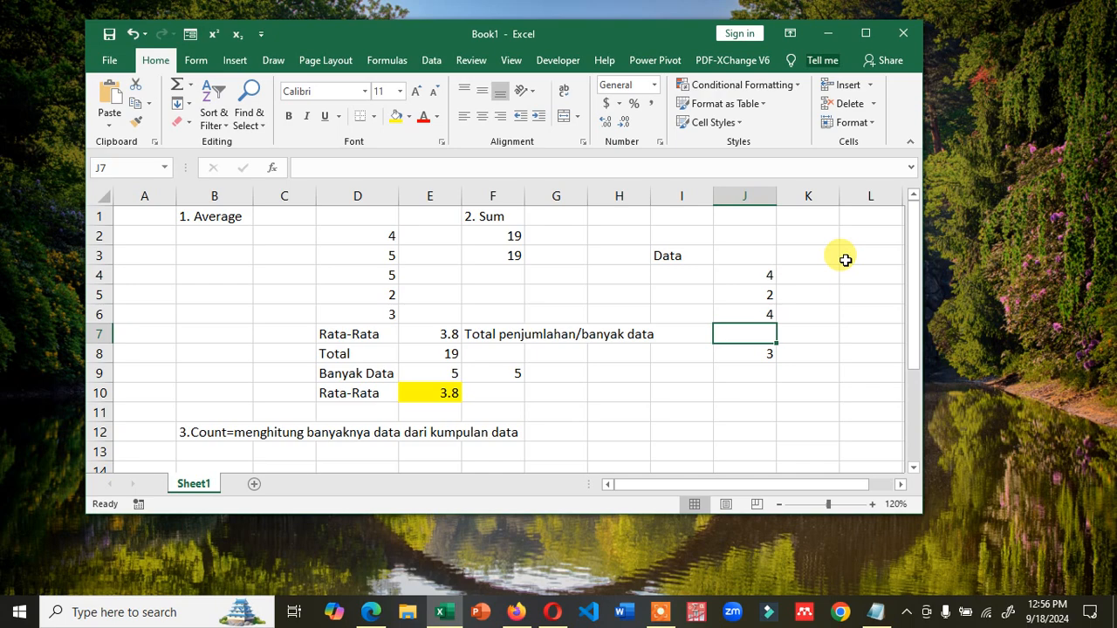
- Inspect the COUNT formula in cell F9 and check the formula list in Notepad for the next topic
{"action": "key", "text": "Down"}
{"action": "key", "text": "Up"}
{"action": "key", "text": "Up"}
{"action": "key", "text": "Down"}
{"action": "key", "text": "Down"}
{"action": "key", "text": "Left"}
{"action": "key", "text": "Left"}
{"action": "key", "text": "Left"}
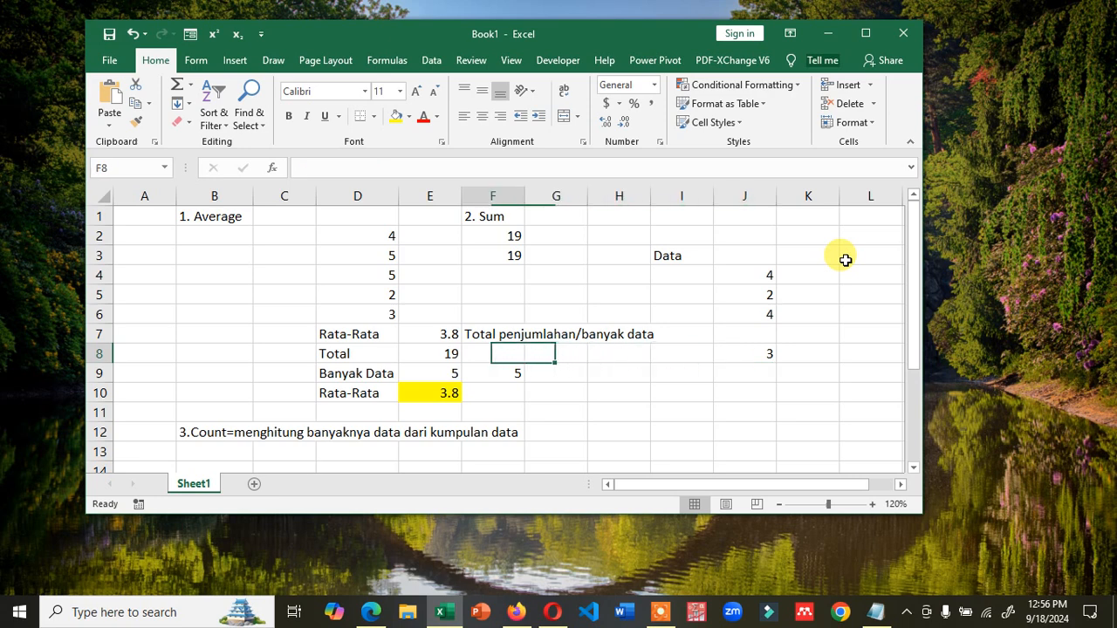
{"action": "key", "text": "Left"}
{"action": "key", "text": "Down"}
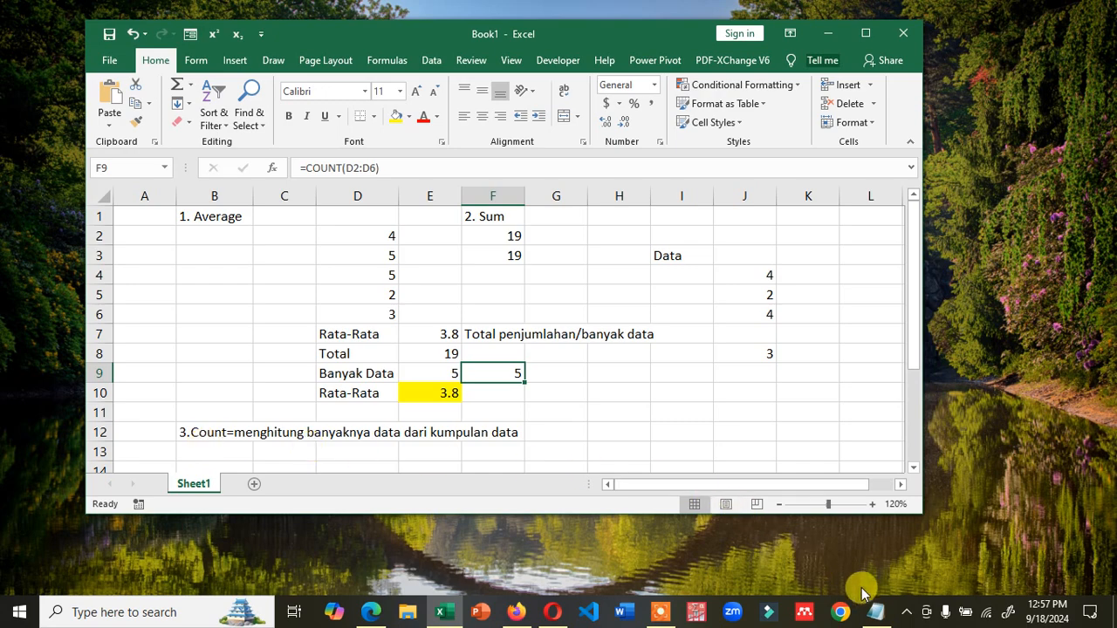
{"action": "left_click", "coordinate": [875, 611]}
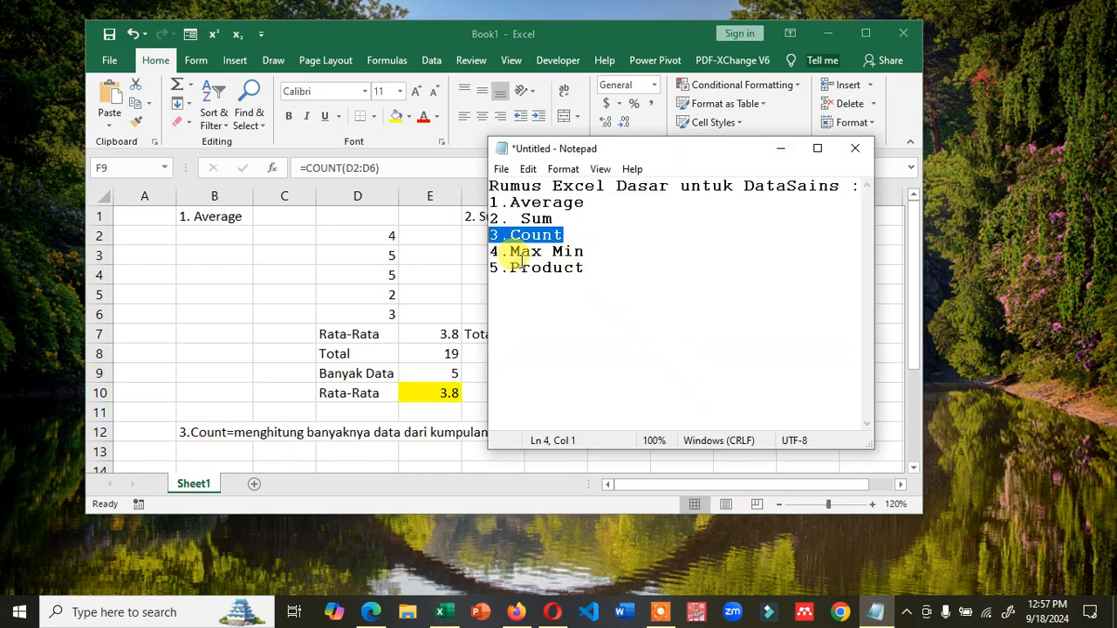
{"action": "key", "text": "alt+Tab"}
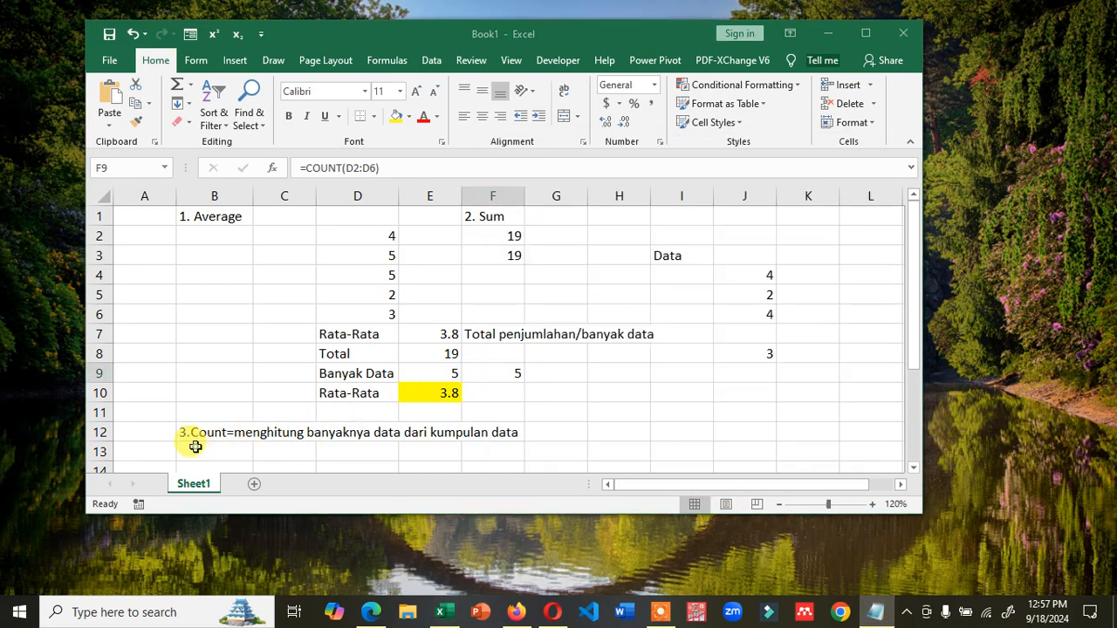
{"action": "key", "text": "F2"}
{"action": "left_click", "coordinate": [204, 447]}
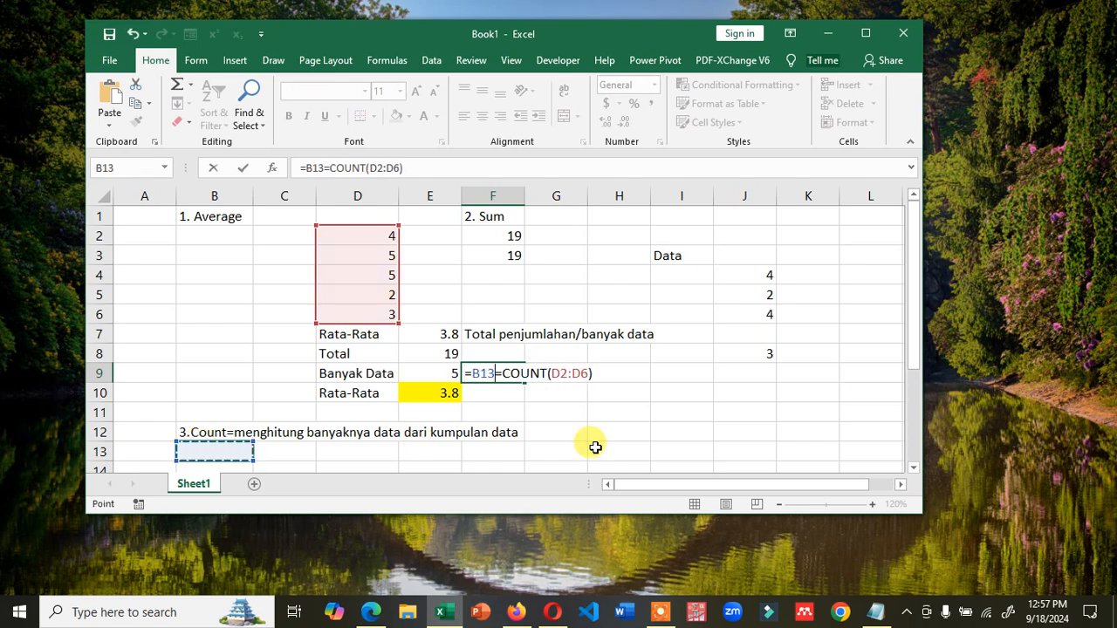
{"action": "key", "text": "Escape"}
- Enter the note "4. Max = Nilai Tertinggi" in cell B13, below the Count note
{"action": "key", "text": "Left"}
{"action": "key", "text": "Down"}
{"action": "key", "text": "Down"}
{"action": "key", "text": "Down"}
{"action": "key", "text": "Down"}
{"action": "key", "text": "Down"}
{"action": "key", "text": "Down"}
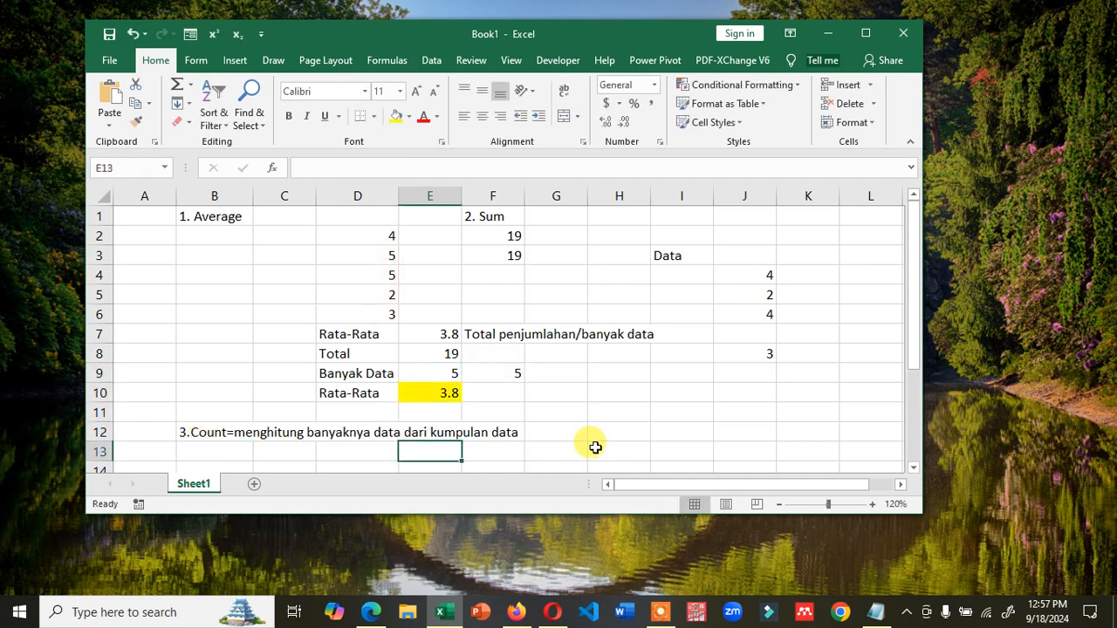
{"action": "key", "text": "Up"}
{"action": "key", "text": "Up"}
{"action": "key", "text": "Left"}
{"action": "key", "text": "Left"}
{"action": "key", "text": "Left"}
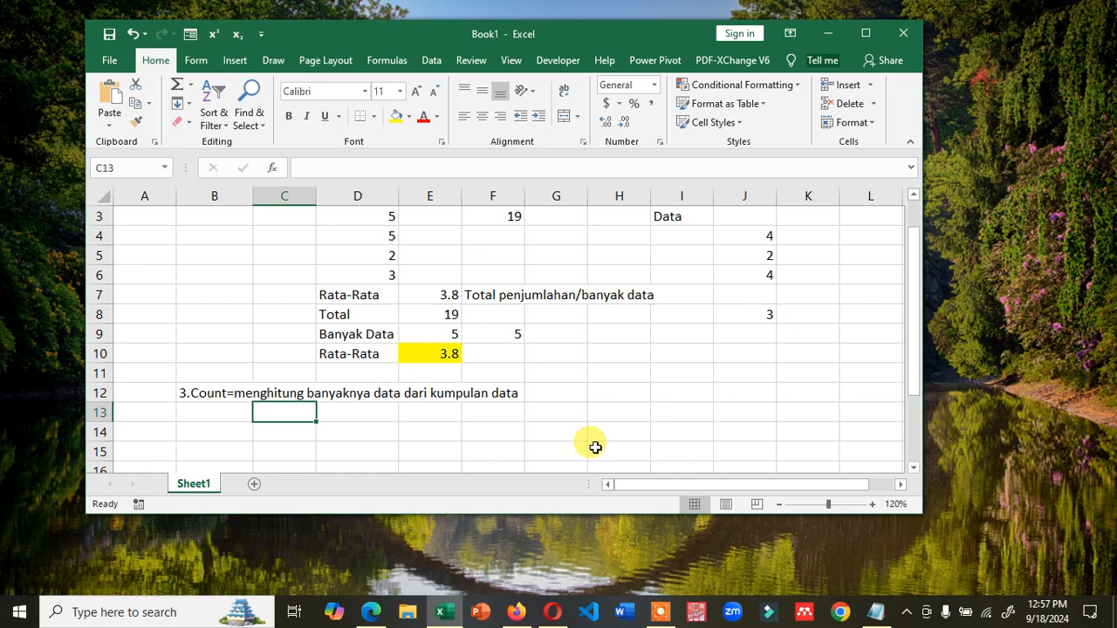
{"action": "type", "text": "4. Max = Nilai Tertinggi"}
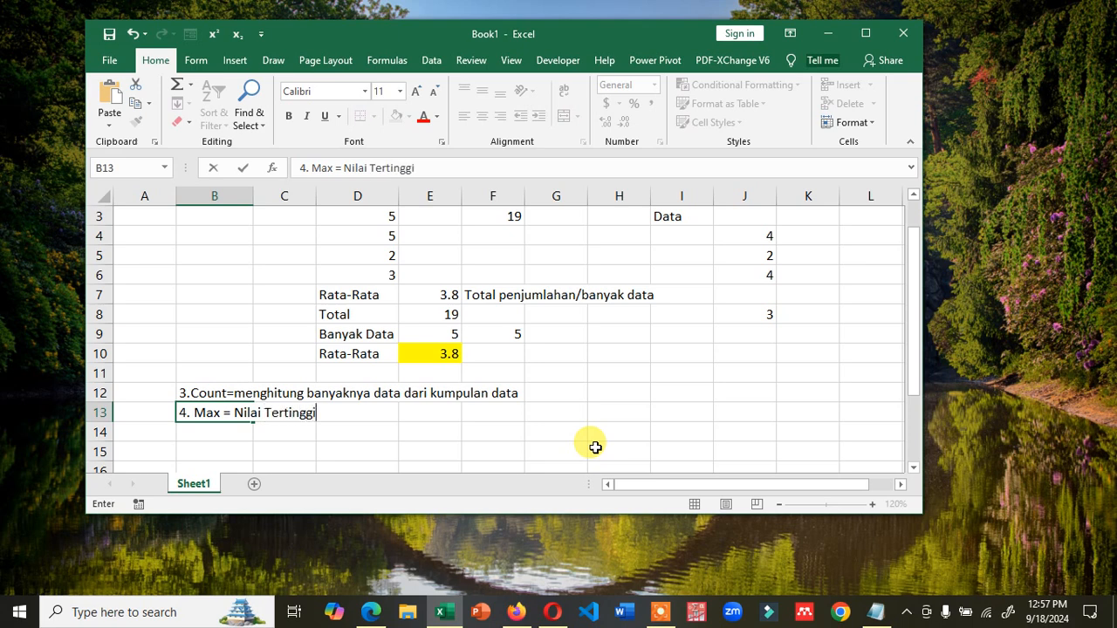
{"action": "key", "text": "Return"}
- Enter the note "5. Min = Nilai Terkecil dari kumpulan angka" in cell B14
{"action": "type", "text": "5. Min"}
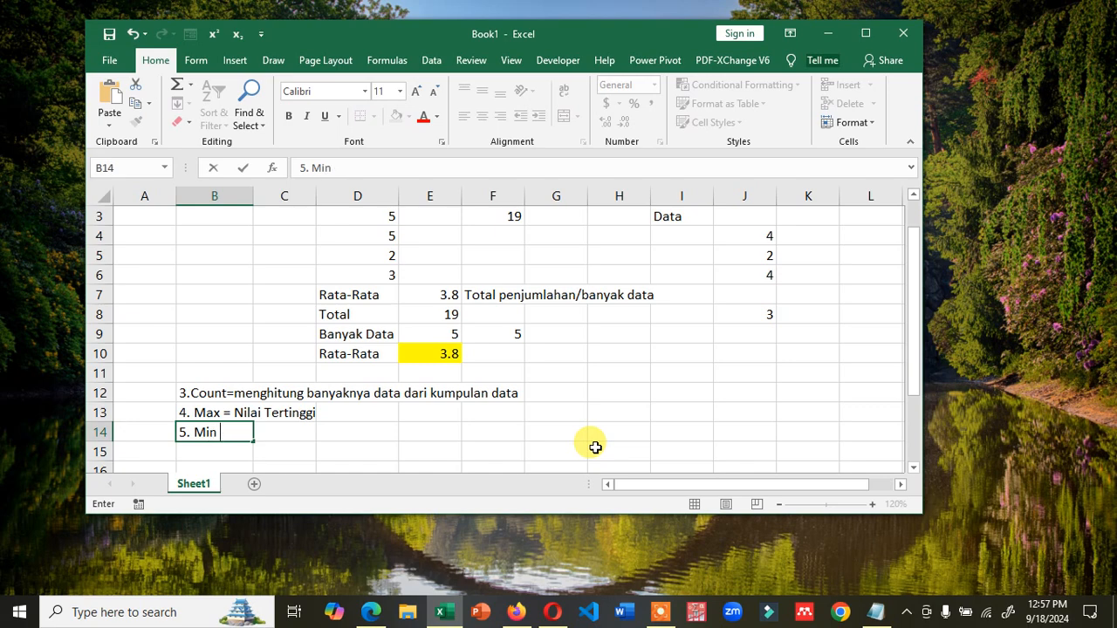
{"action": "type", "text": " = Nilai Terkecil da"}
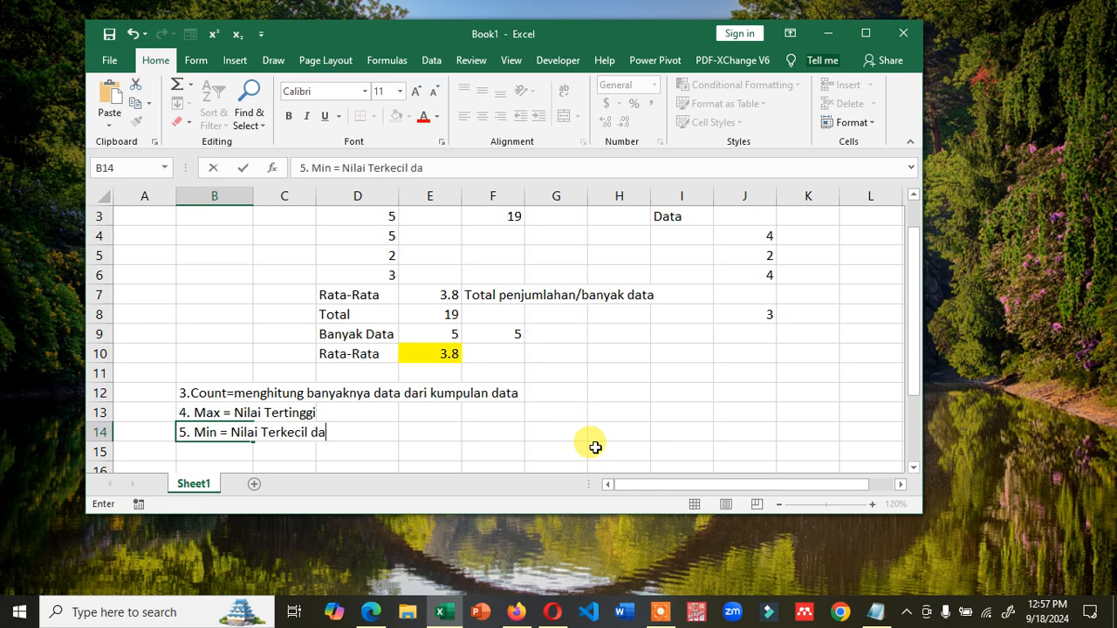
{"action": "type", "text": "ri kumpulan ang"}
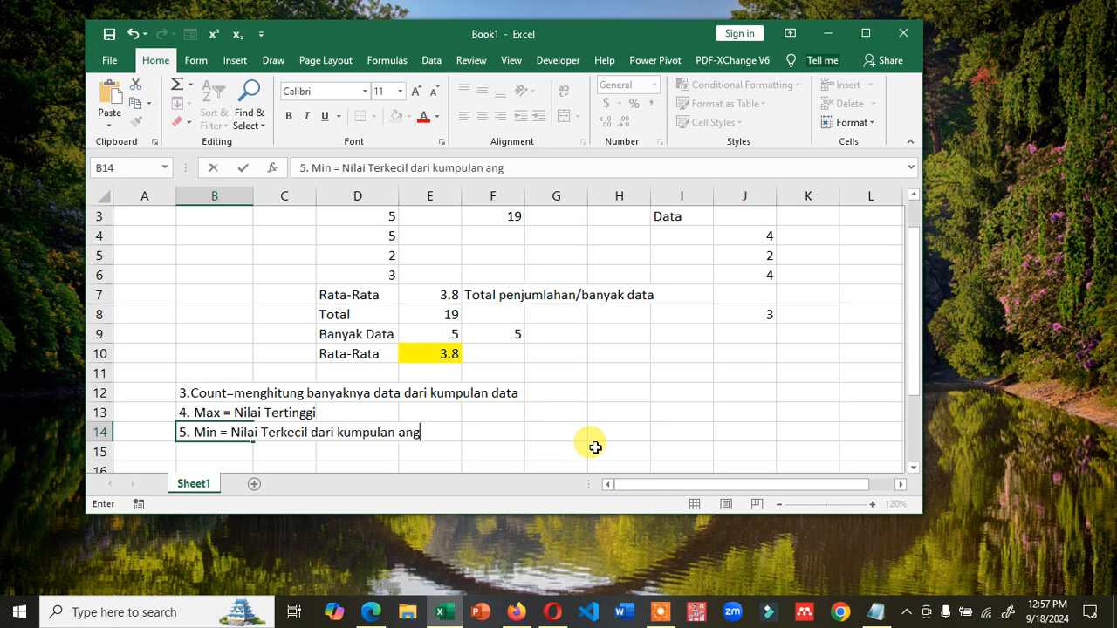
{"action": "type", "text": "ka"}
{"action": "key", "text": "Return"}
- Append "dari kumpulan angka" to the end of the Max note in cell B13
{"action": "key", "text": "Up"}
{"action": "key", "text": "Up"}
{"action": "key", "text": "F2"}
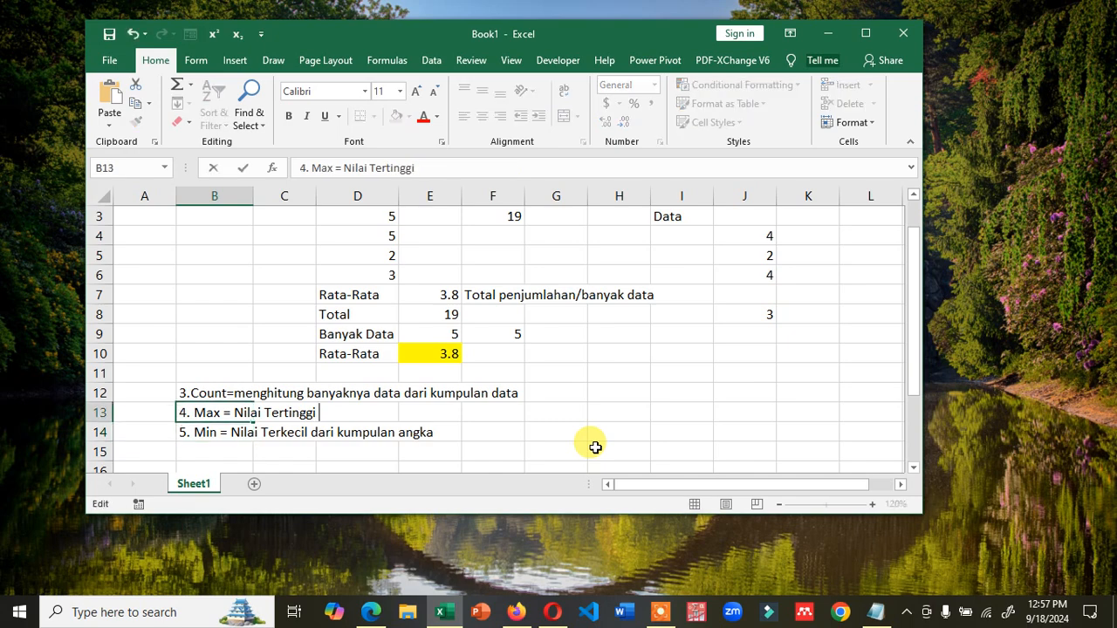
{"action": "type", "text": "dari kumpulan angka"}
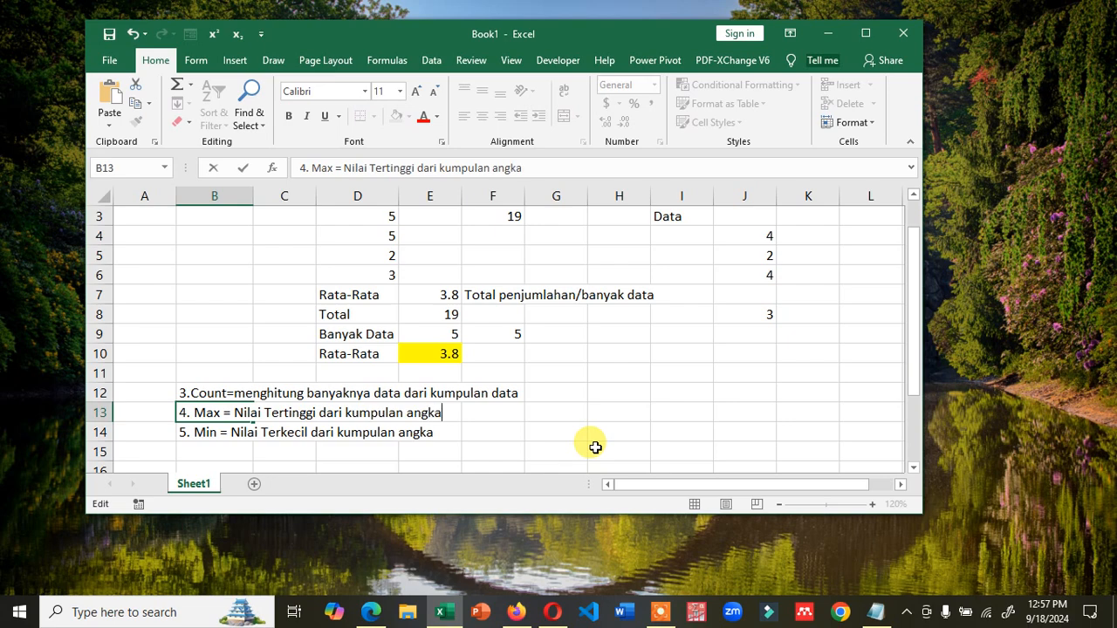
{"action": "key", "text": "Return"}
{"action": "key", "text": "Up"}
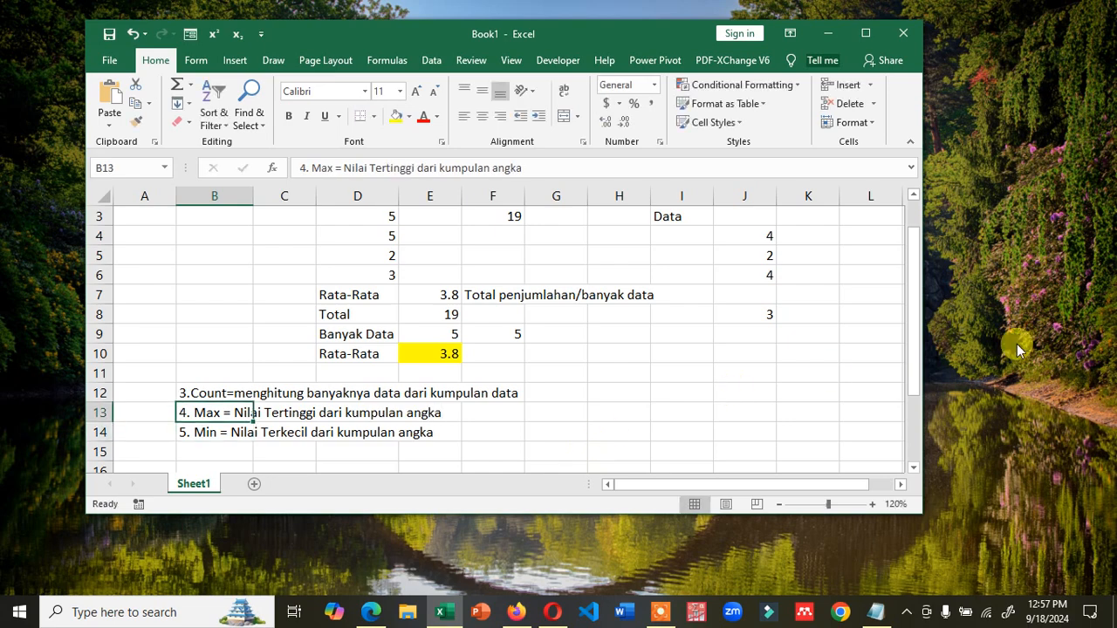
- Highlight the number cells D2 to D6 with a yellow fill
{"action": "left_click_drag", "start_coordinate": [916, 287], "coordinate": [893, 249]}
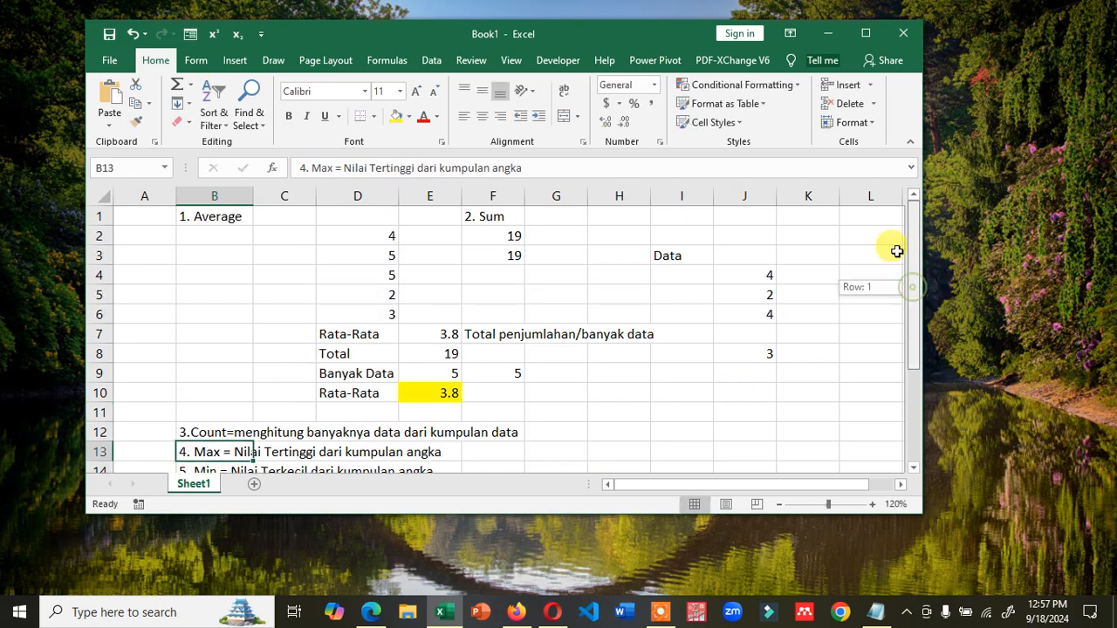
{"action": "left_click", "coordinate": [370, 239]}
{"action": "left_click_drag", "start_coordinate": [378, 262], "coordinate": [375, 314]}
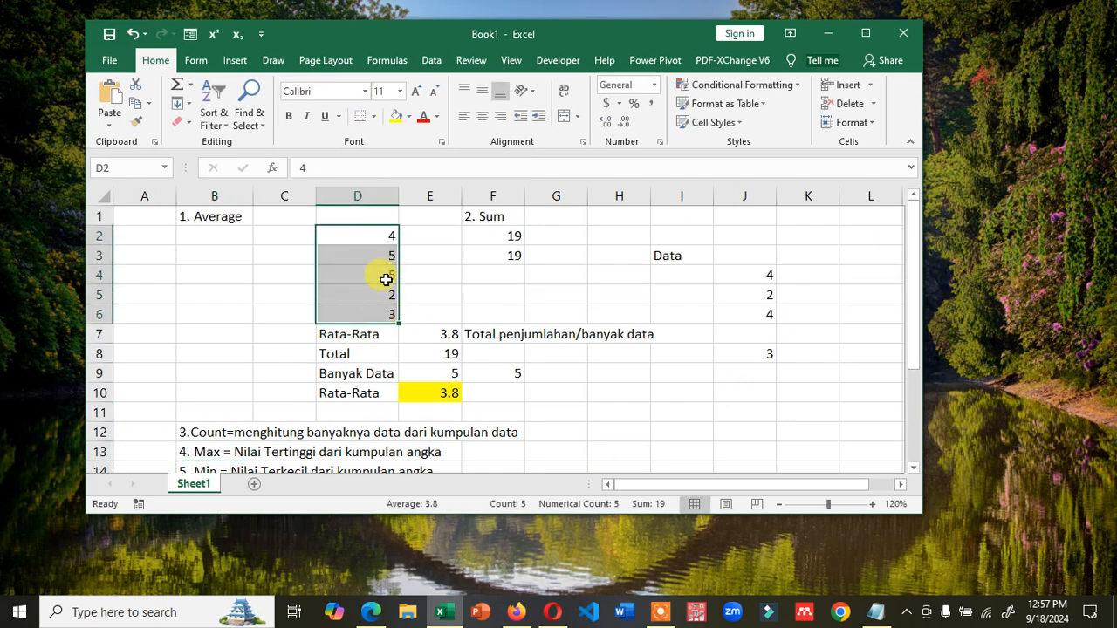
{"action": "left_click", "coordinate": [396, 116]}
- Calculate the maximum of D2:D6 in cell G13 with the MAX function
{"action": "left_click", "coordinate": [568, 451]}
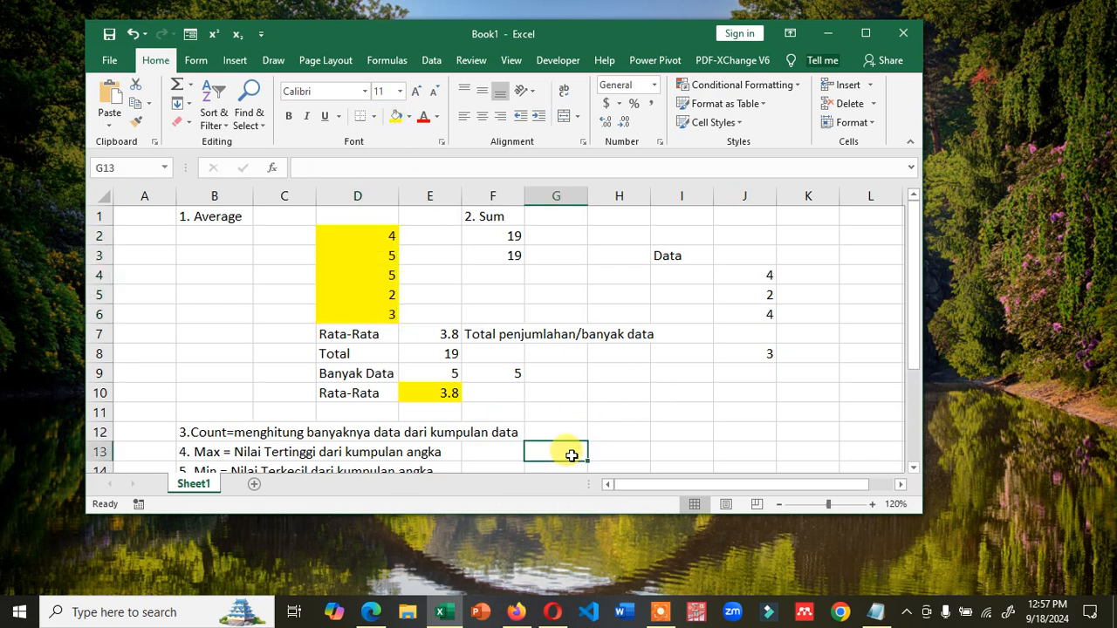
{"action": "type", "text": "=max("}
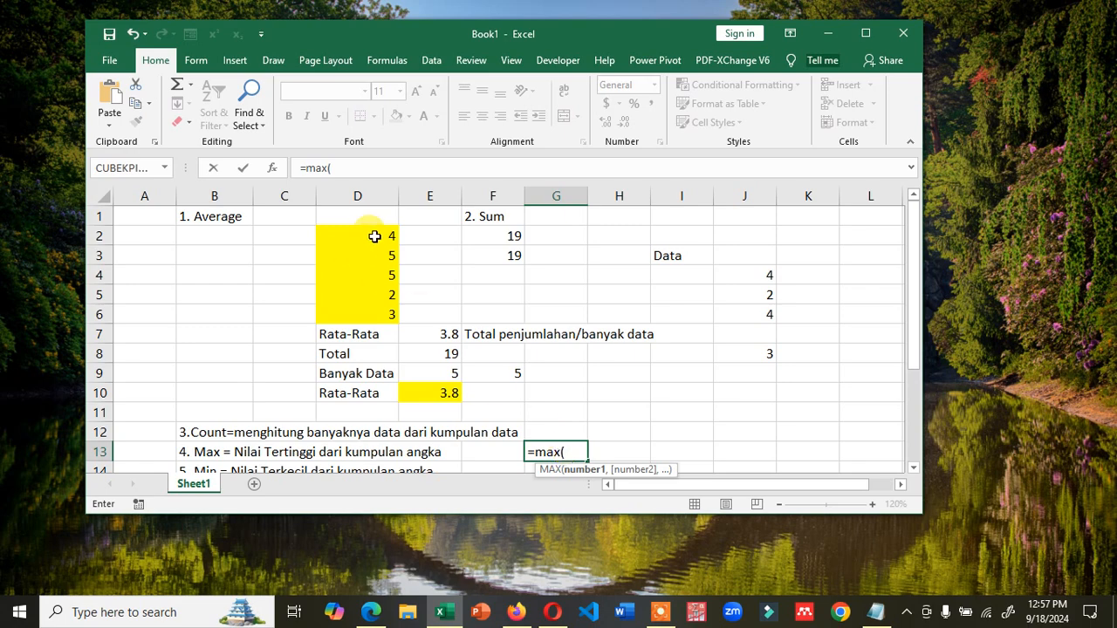
{"action": "left_click_drag", "start_coordinate": [375, 233], "coordinate": [375, 310]}
{"action": "key", "text": "Return"}
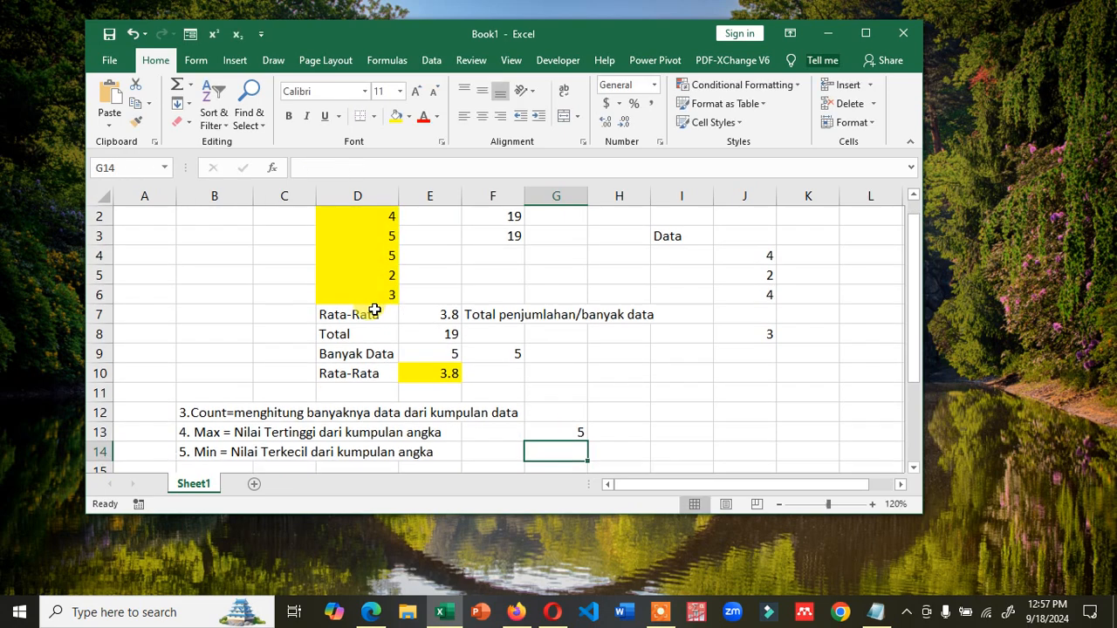
- Calculate the minimum of D2:D6 in cell G14 with the MIN function
{"action": "type", "text": "=min("}
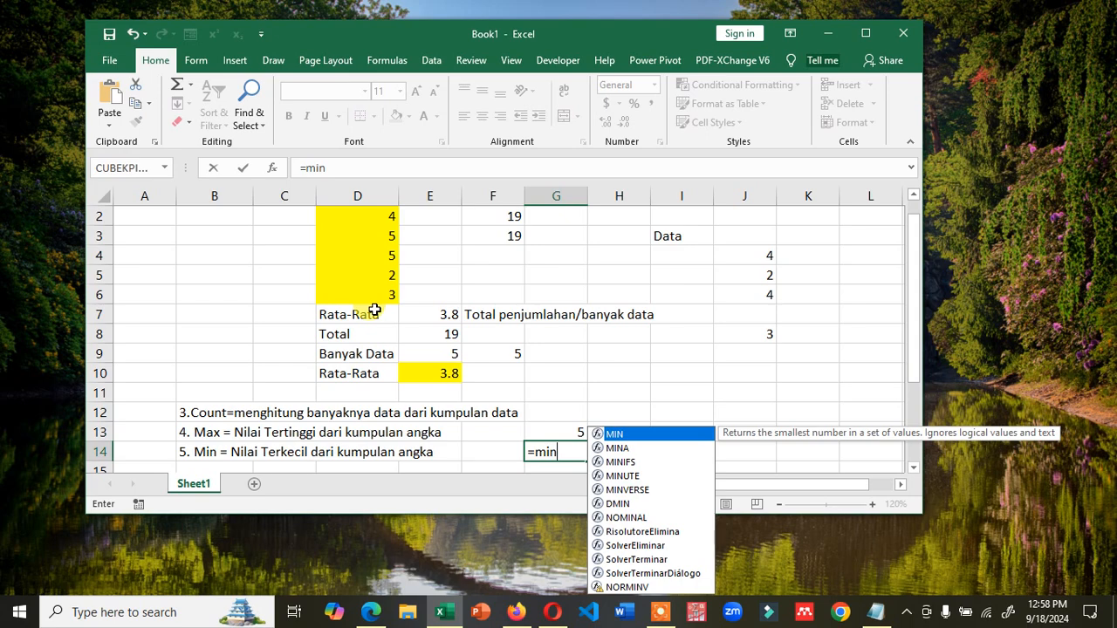
{"action": "left_click", "coordinate": [915, 197]}
{"action": "left_click_drag", "start_coordinate": [390, 233], "coordinate": [388, 312]}
{"action": "key", "text": "Return"}
{"action": "left_click_drag", "start_coordinate": [911, 386], "coordinate": [912, 376]}
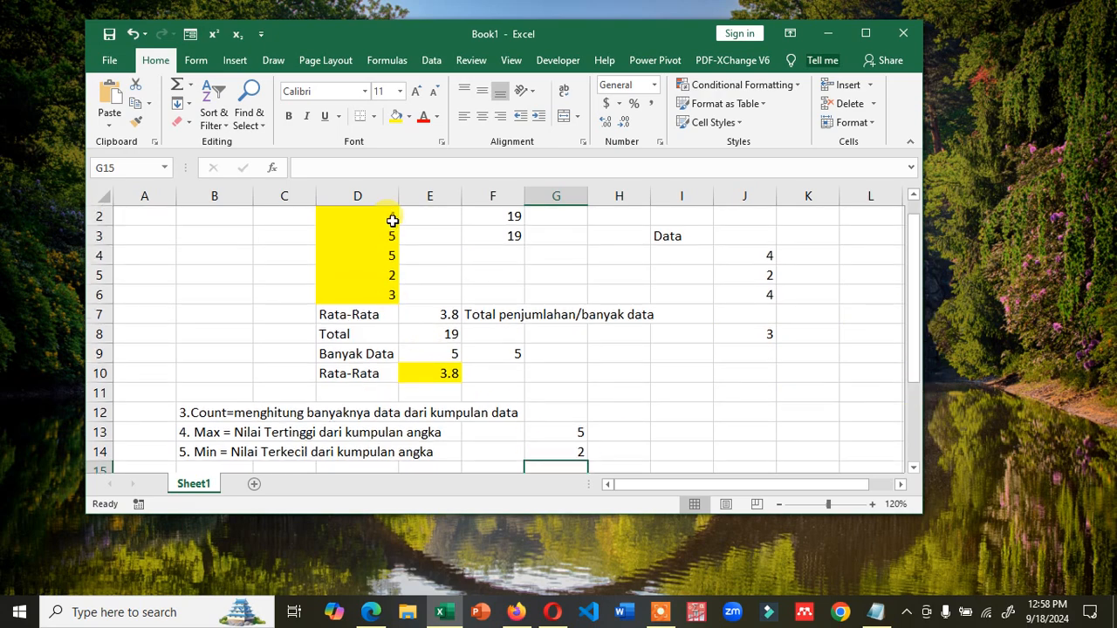
- Change cell D3 to 1 and cell D4 to 11 to test the MAX and MIN formulas
{"action": "left_click", "coordinate": [393, 217]}
{"action": "scroll", "coordinate": [882, 241], "scroll_direction": "up", "scroll_amount": 1}
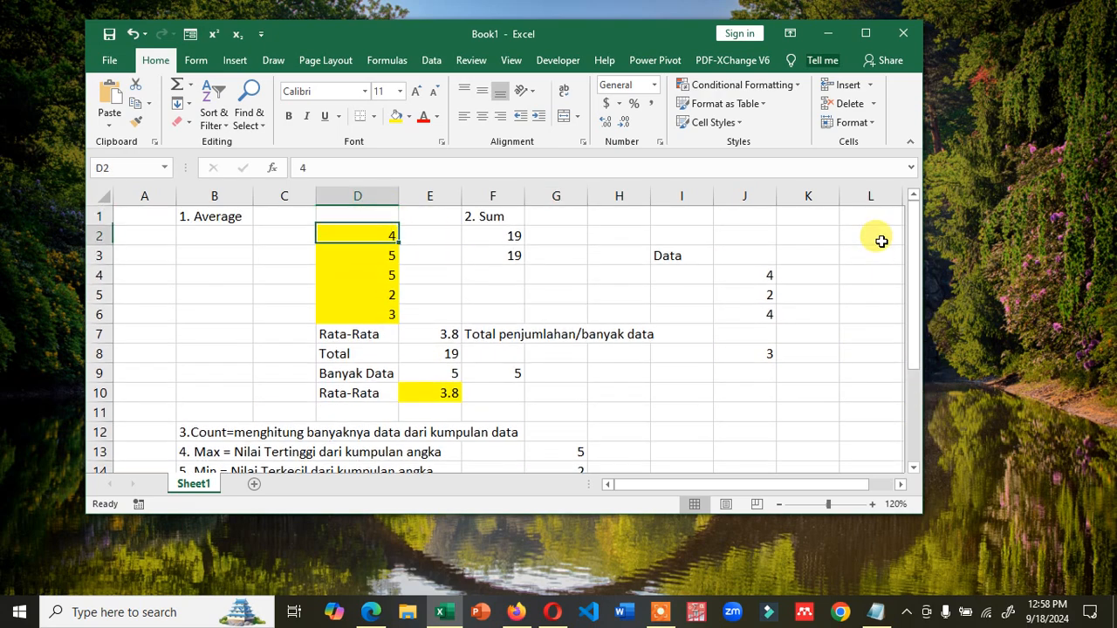
{"action": "key", "text": "Down"}
{"action": "key", "text": "Down"}
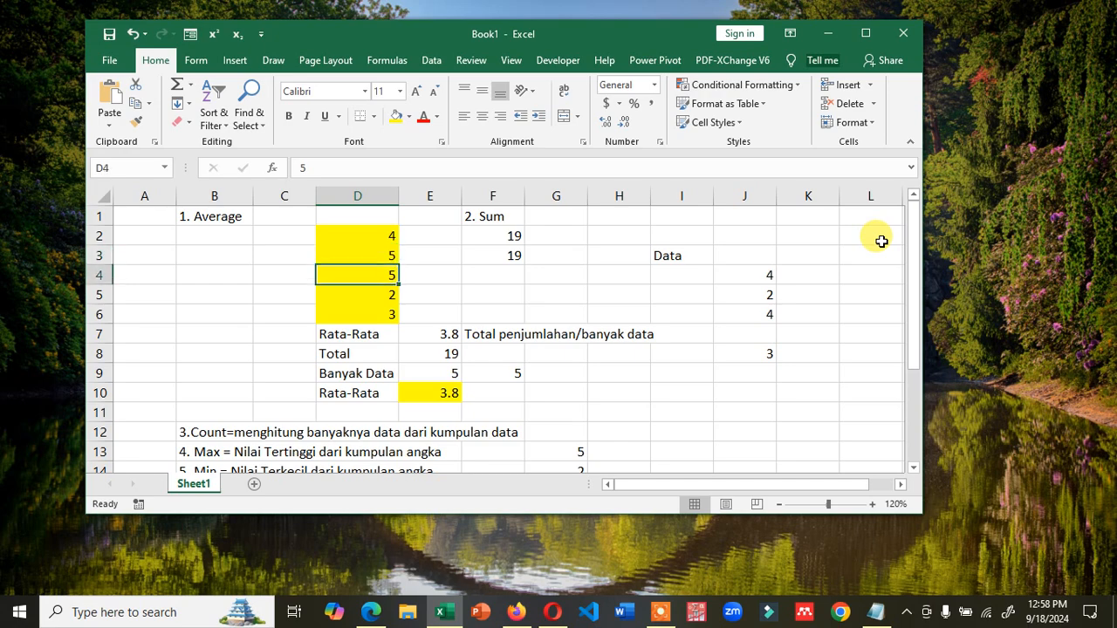
{"action": "key", "text": "Down"}
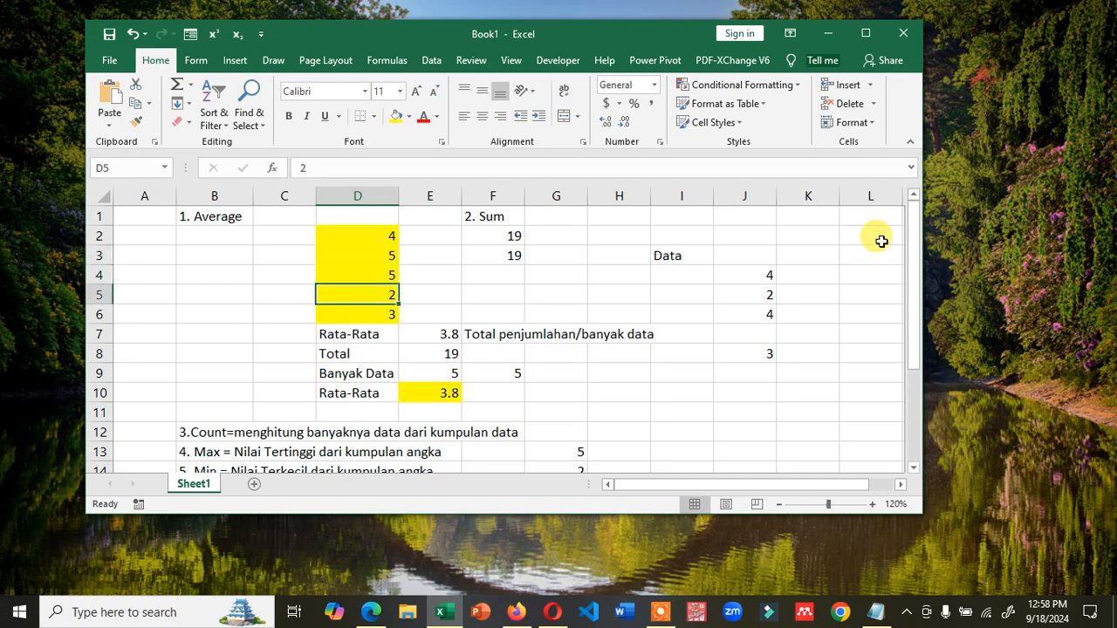
{"action": "key", "text": "Up"}
{"action": "key", "text": "Up"}
{"action": "type", "text": "1"}
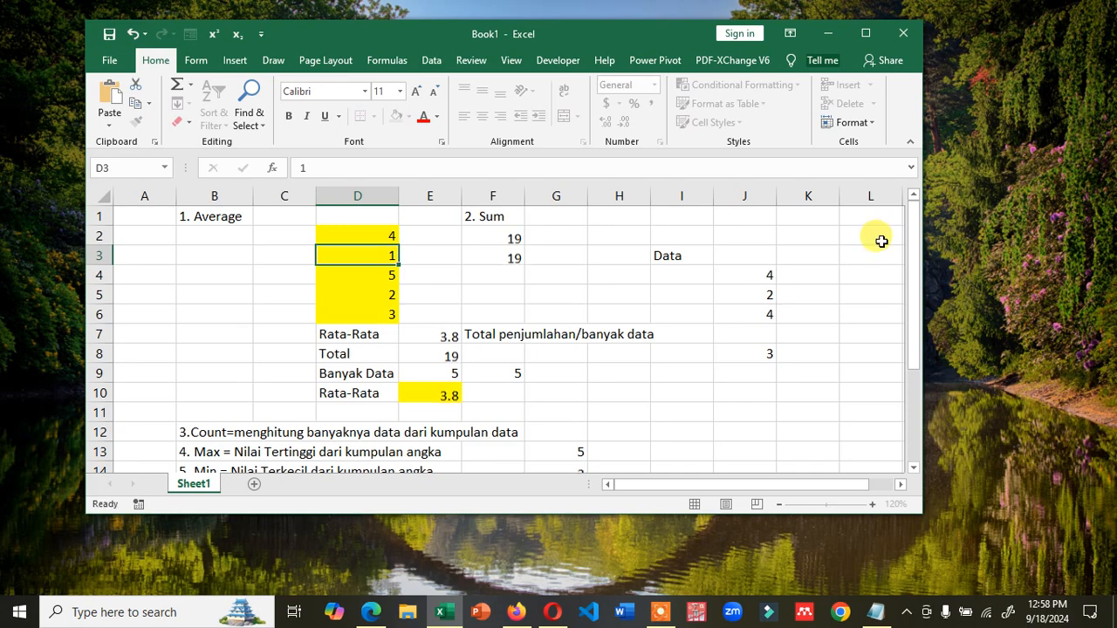
{"action": "key", "text": "Return"}
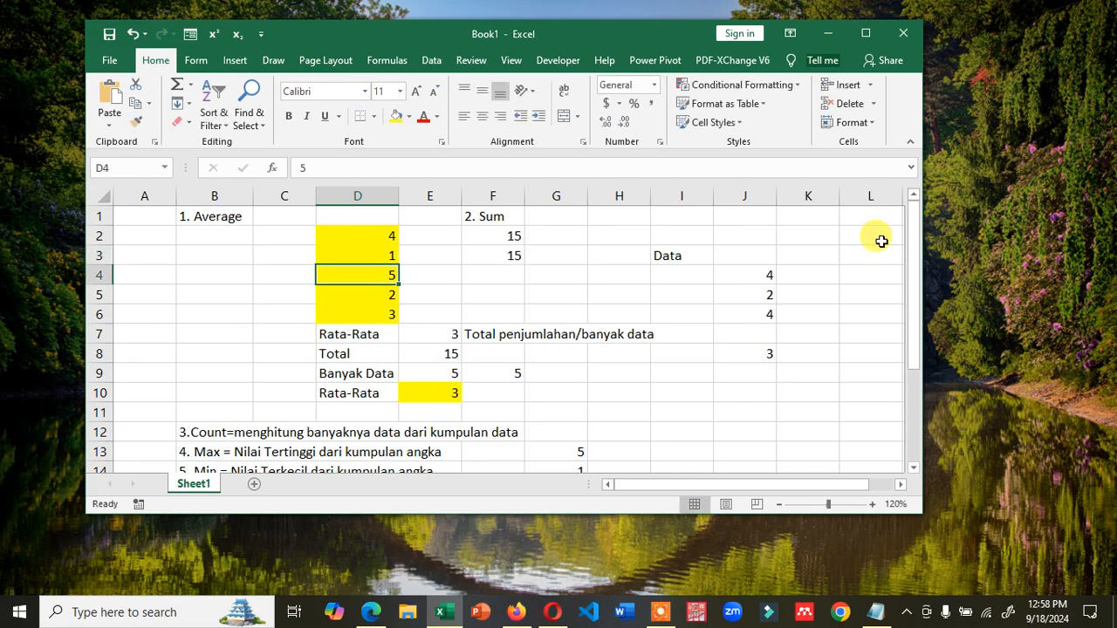
{"action": "type", "text": "11"}
{"action": "key", "text": "Return"}
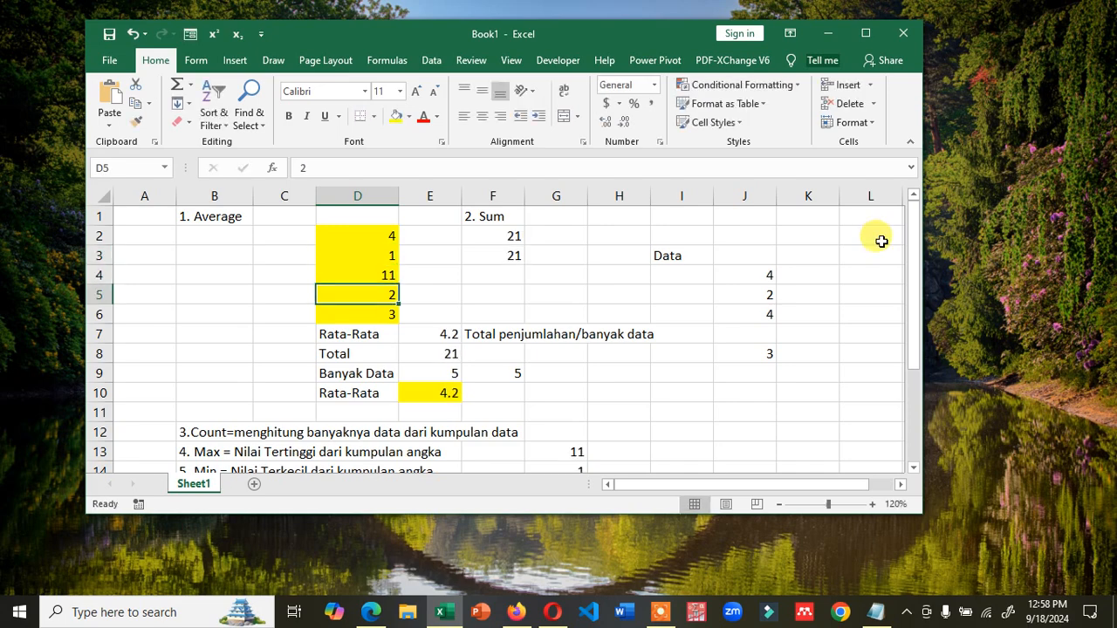
- Set cell D4 to 2 and cell D3 to 3 in the highlighted numbers
{"action": "key", "text": "Up"}
{"action": "type", "text": "2"}
{"action": "key", "text": "Up"}
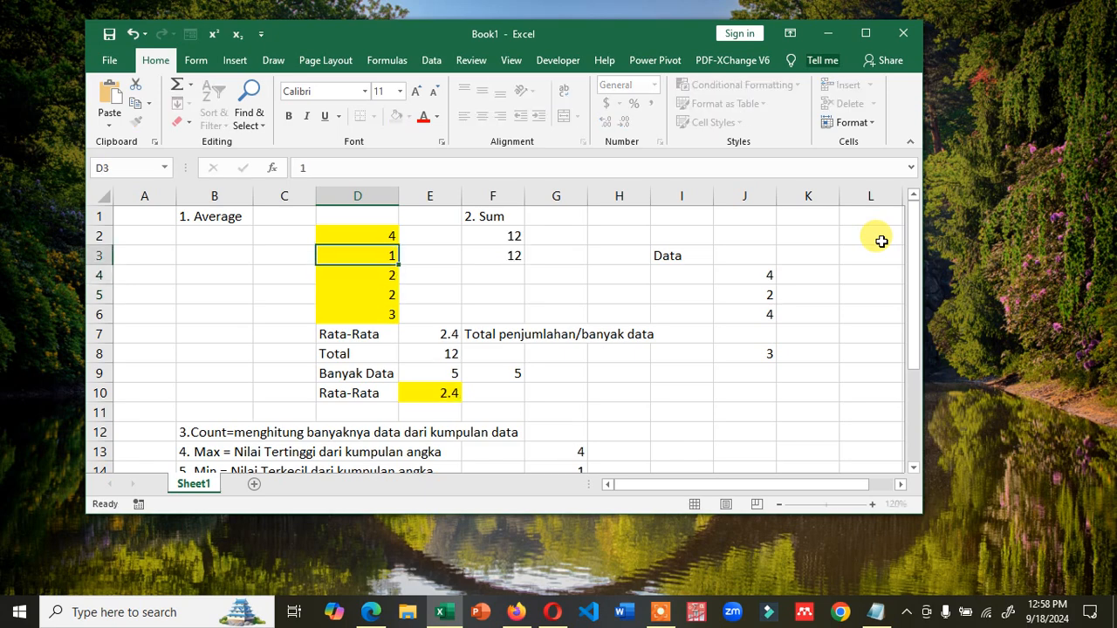
{"action": "type", "text": "3"}
{"action": "key", "text": "Up"}
- Add the note "6. Product= Mengalikan semua bilangan yang ada dalam kumpulan data" in cell B15
{"action": "key", "text": "Down"}
{"action": "key", "text": "Down"}
{"action": "key", "text": "Down"}
{"action": "key", "text": "Down"}
{"action": "key", "text": "Down"}
{"action": "key", "text": "Down"}
{"action": "key", "text": "Down"}
{"action": "key", "text": "Down"}
{"action": "key", "text": "Down"}
{"action": "key", "text": "Down"}
{"action": "key", "text": "Down"}
{"action": "key", "text": "Down"}
{"action": "key", "text": "Down"}
{"action": "key", "text": "Down"}
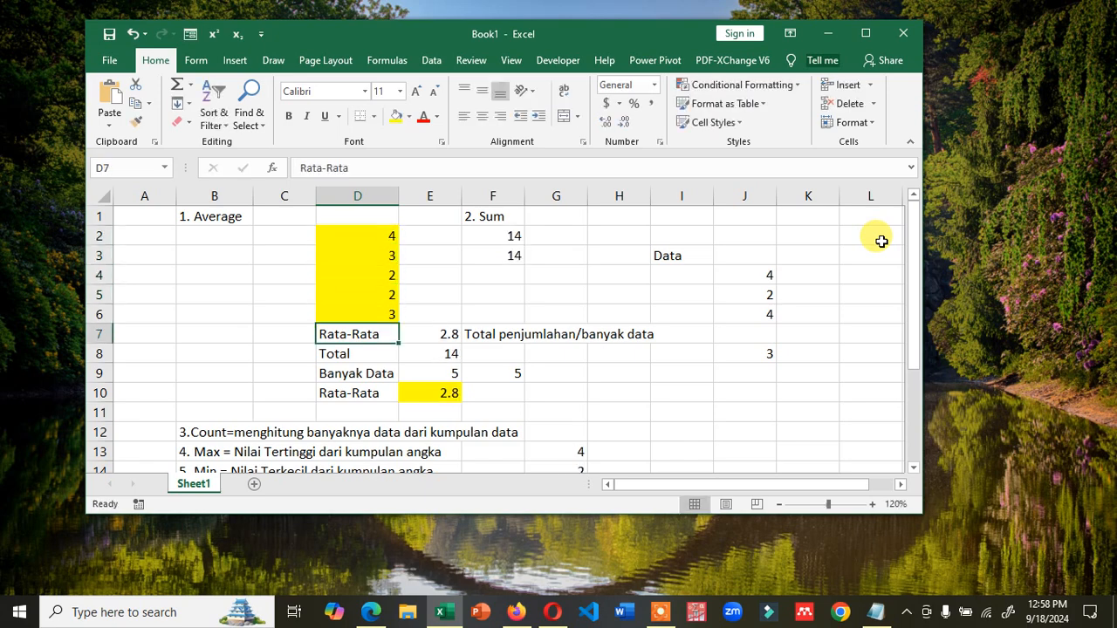
{"action": "key", "text": "Up"}
{"action": "key", "text": "Up"}
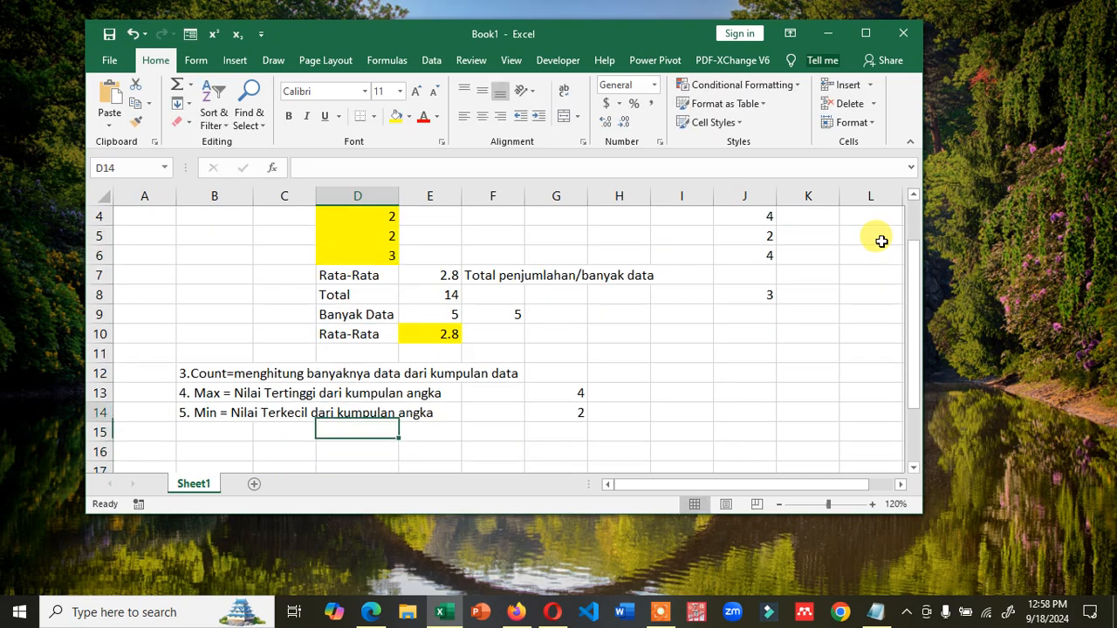
{"action": "key", "text": "Left"}
{"action": "key", "text": "Left"}
{"action": "key", "text": "Up"}
{"action": "key", "text": "Up"}
{"action": "key", "text": "Up"}
{"action": "key", "text": "Up"}
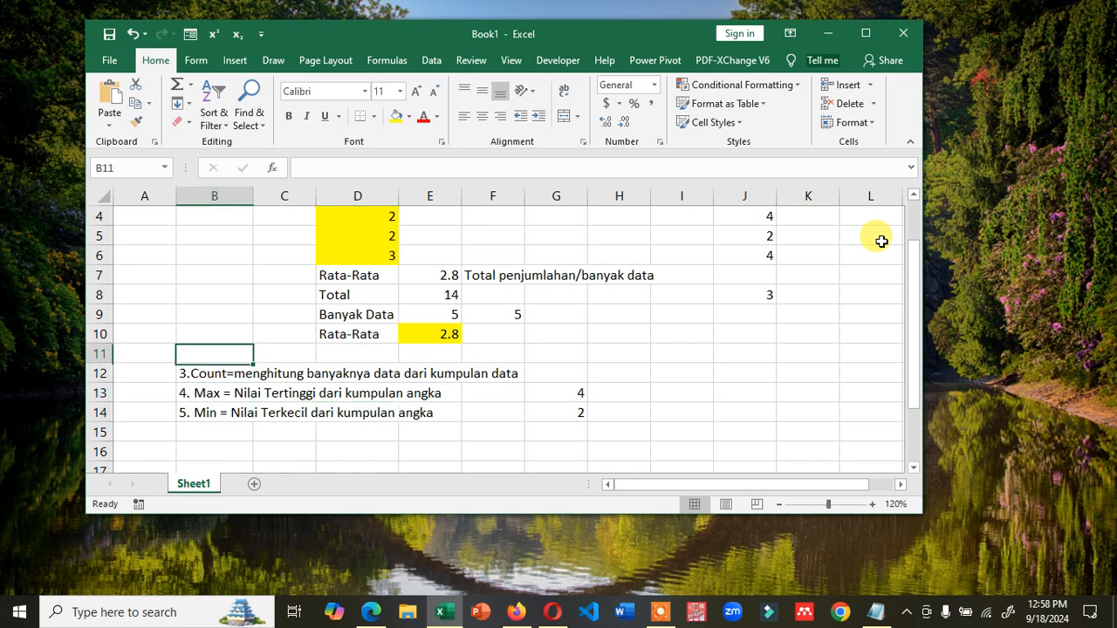
{"action": "key", "text": "Down"}
{"action": "key", "text": "Down"}
{"action": "key", "text": "Down"}
{"action": "key", "text": "Down"}
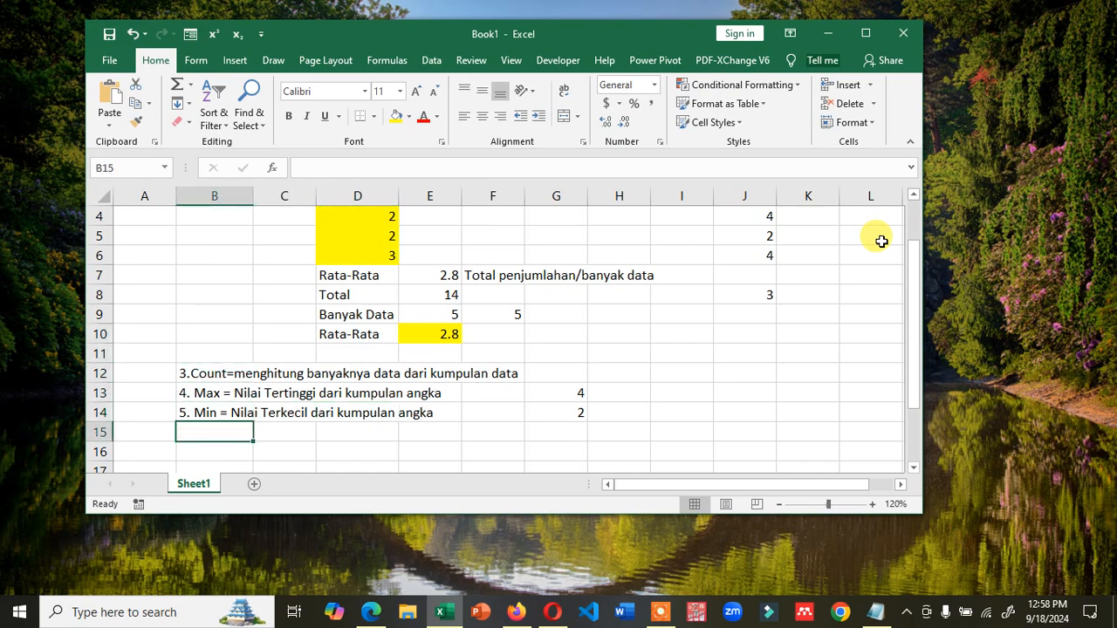
{"action": "type", "text": "6"}
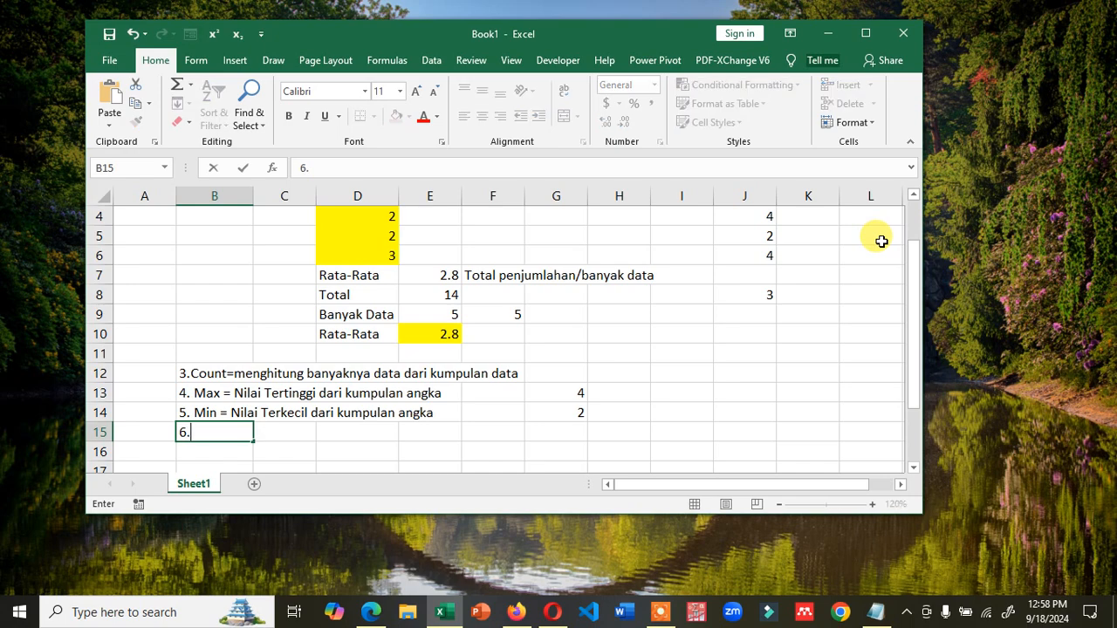
{"action": "type", "text": ". Product= Mneg"}
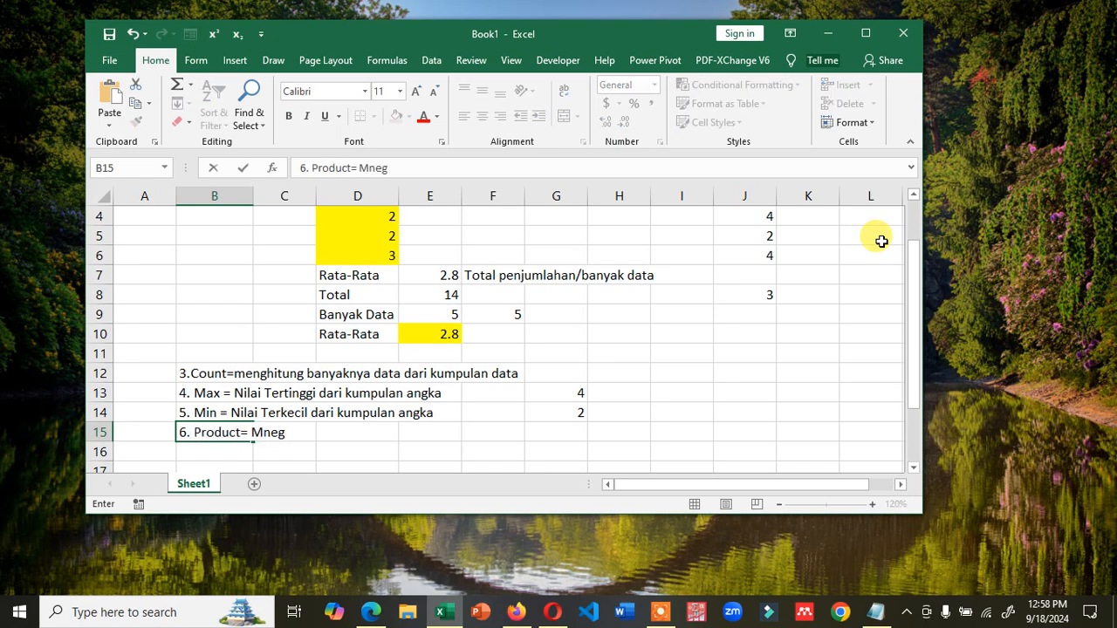
{"action": "key", "text": "BackSpace"}
{"action": "key", "text": "BackSpace"}
{"action": "key", "text": "BackSpace"}
{"action": "type", "text": "engalikan "}
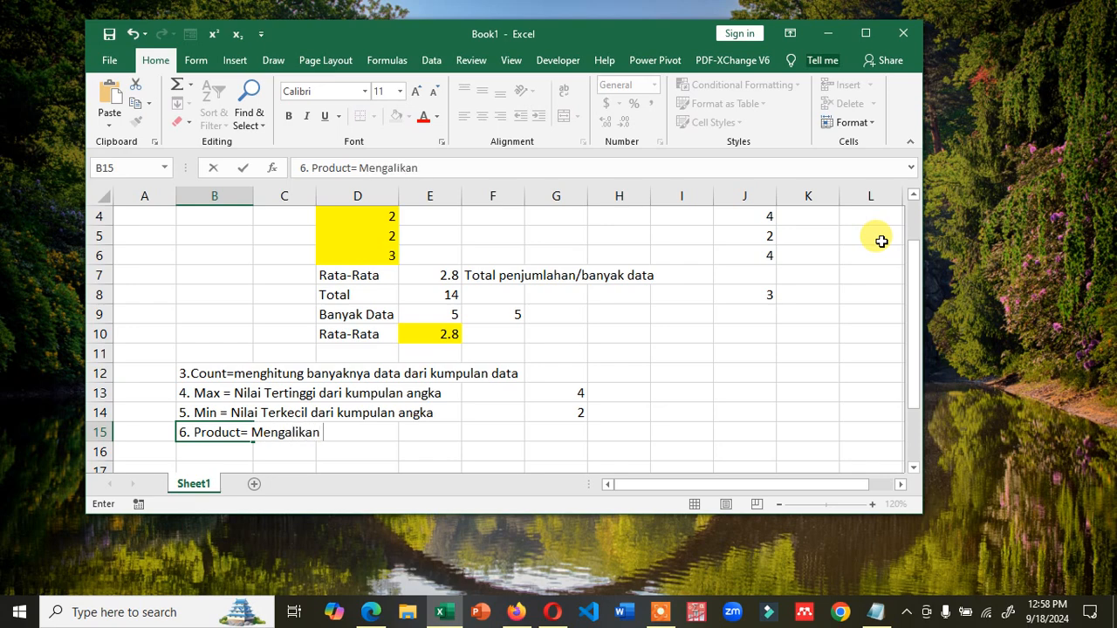
{"action": "type", "text": "semua bilang"}
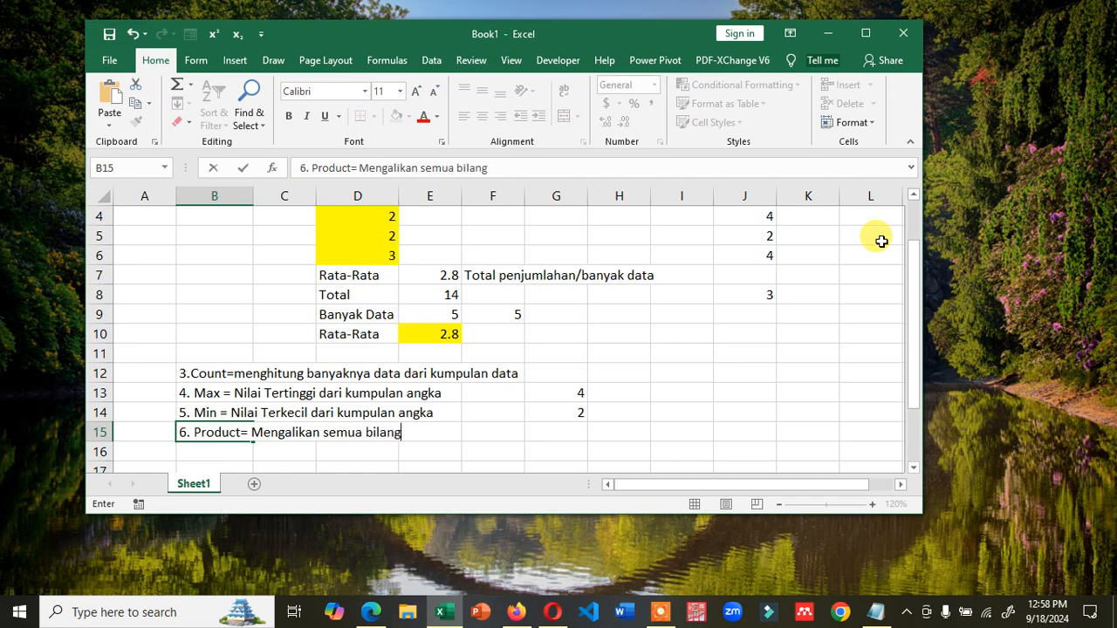
{"action": "type", "text": "an yang ada d"}
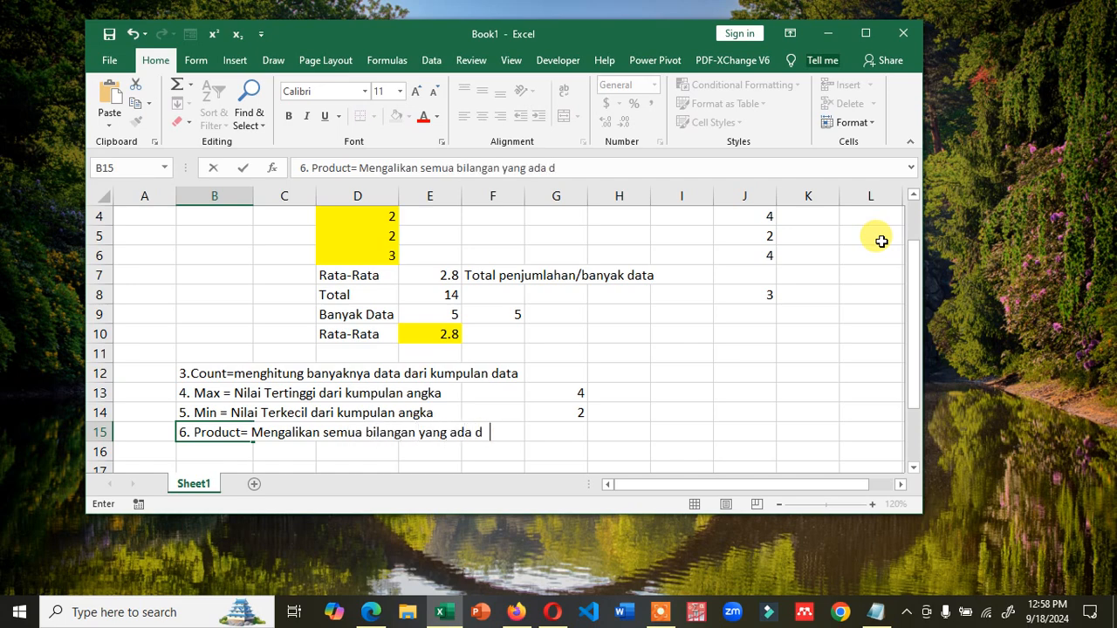
{"action": "type", "text": "akam kum"}
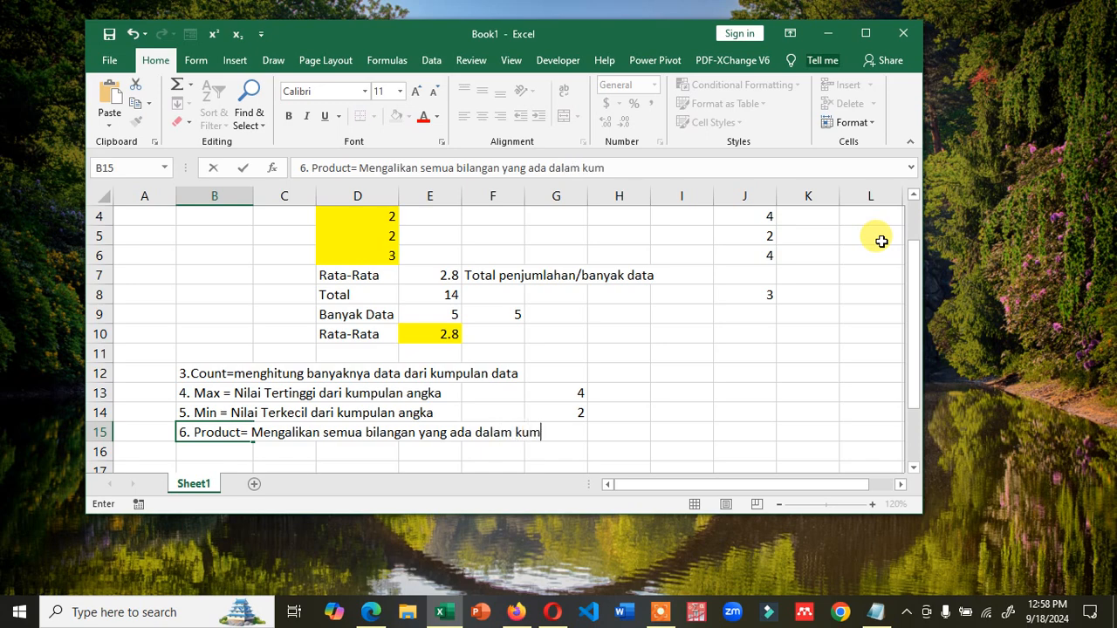
{"action": "type", "text": "pulan data"}
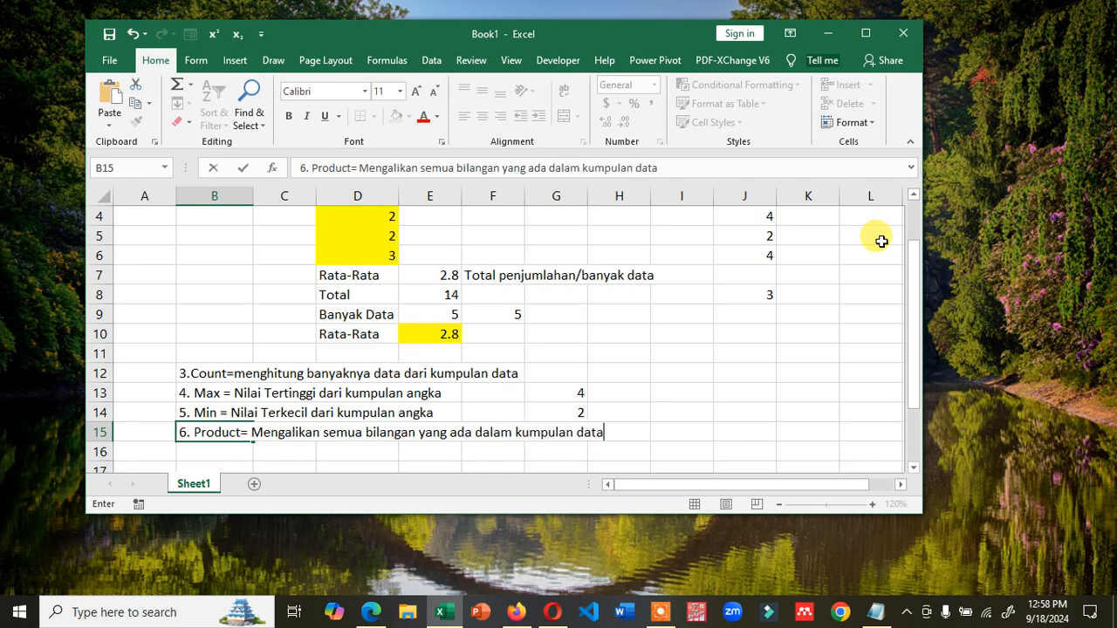
{"action": "key", "text": "Return"}
- Enter the sample numbers 3, 4 and 5 in cells D17 to D19
{"action": "scroll", "coordinate": [881, 241], "scroll_direction": "down", "scroll_amount": 1}
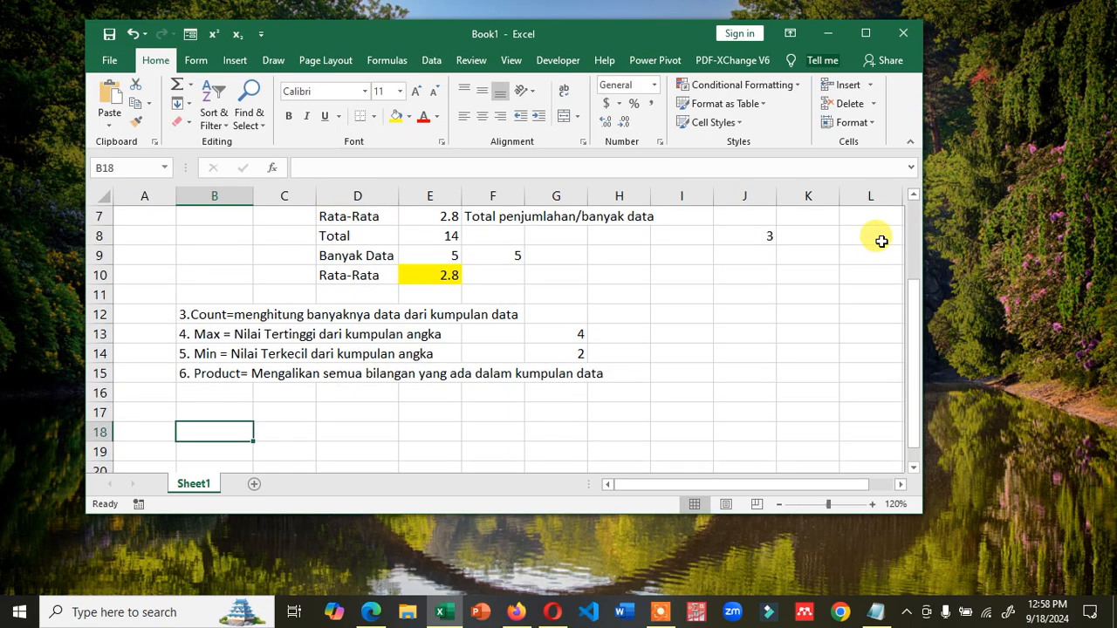
{"action": "key", "text": "Down"}
{"action": "key", "text": "Right"}
{"action": "key", "text": "Right"}
{"action": "type", "text": "3"}
{"action": "key", "text": "Return"}
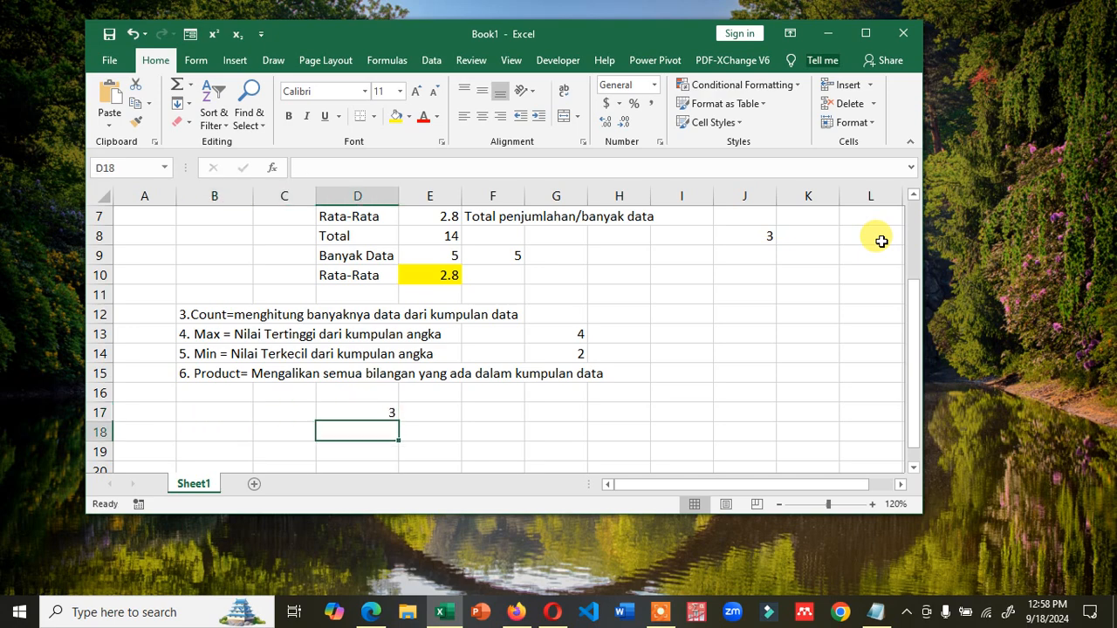
{"action": "type", "text": "4"}
{"action": "key", "text": "Return"}
{"action": "type", "text": "5"}
{"action": "key", "text": "Right"}
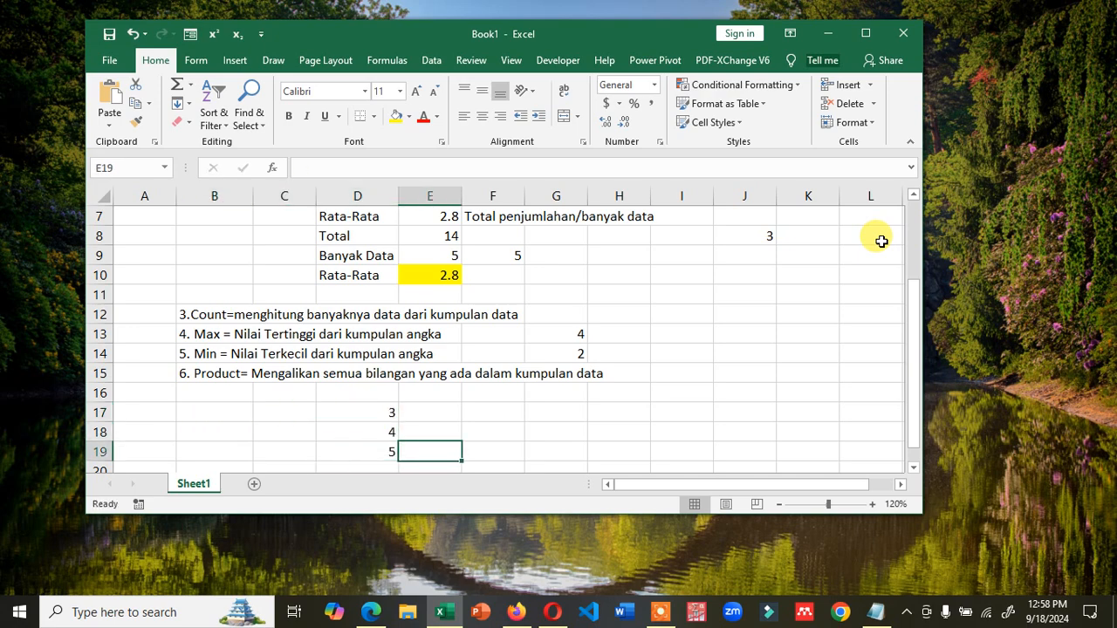
- Label cell F17 as "product" beside the sample numbers
{"action": "key", "text": "Down"}
{"action": "key", "text": "Up"}
{"action": "key", "text": "Up"}
{"action": "key", "text": "Up"}
{"action": "key", "text": "Right"}
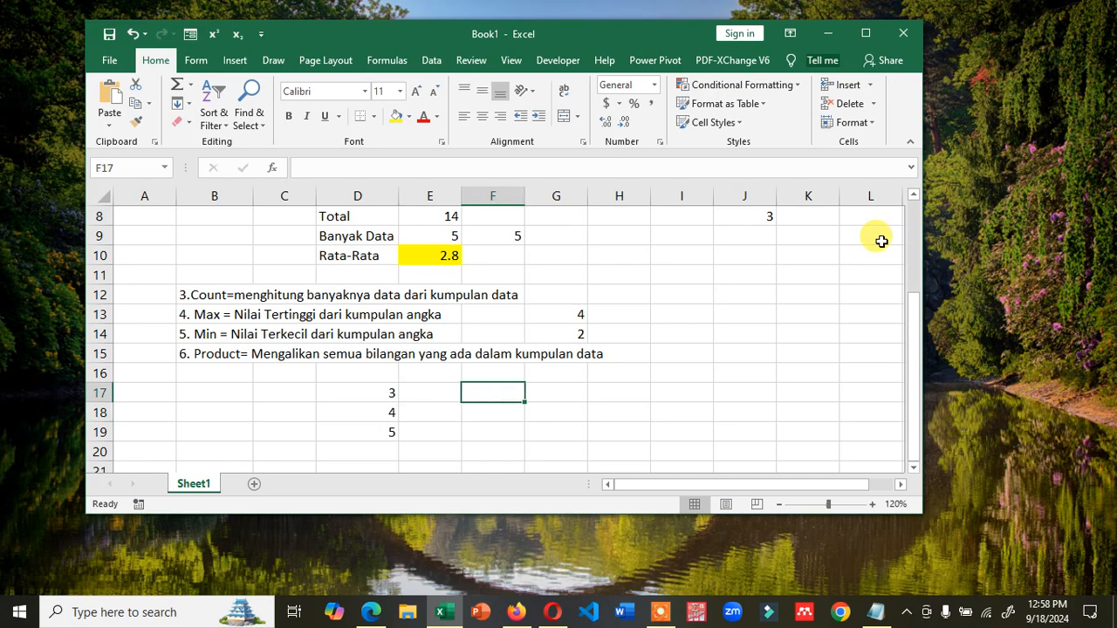
{"action": "type", "text": "["}
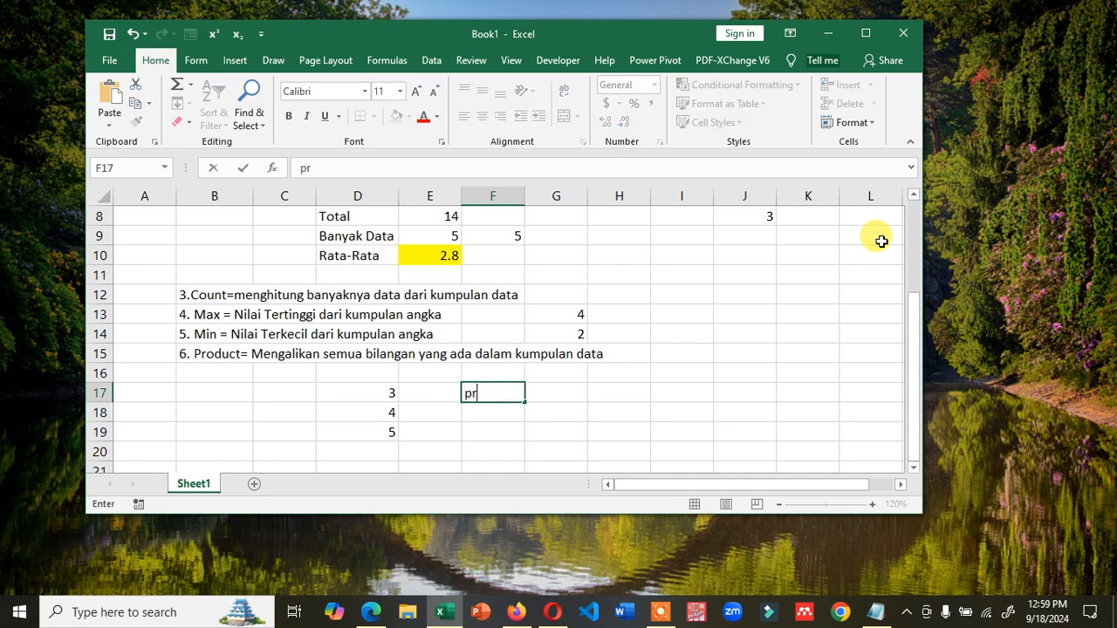
{"action": "type", "text": "roduct"}
{"action": "key", "text": "Return"}
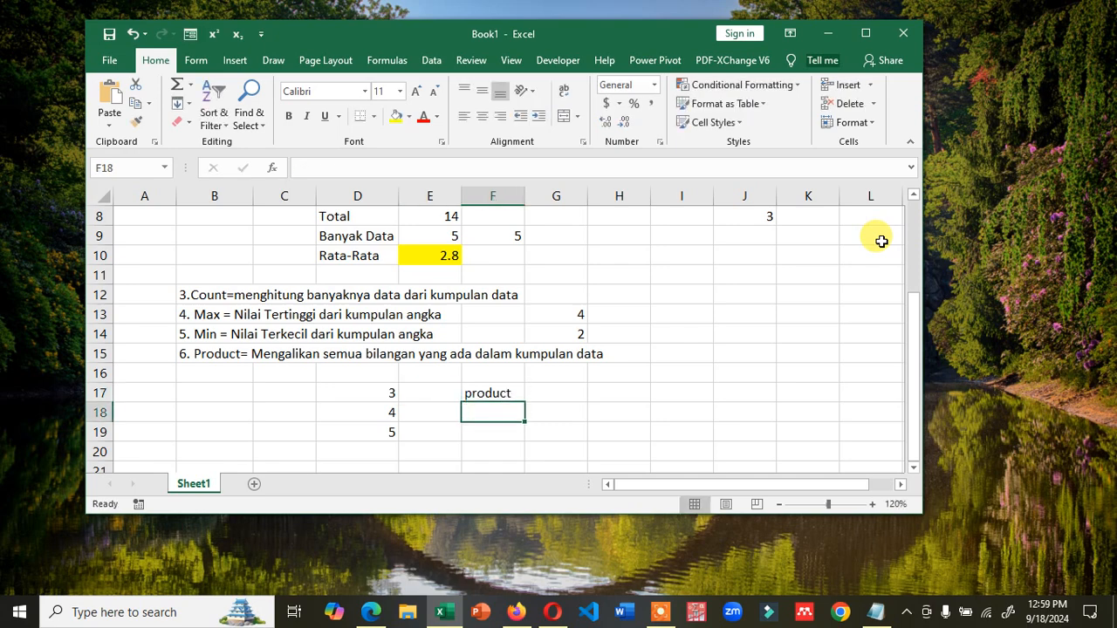
- Multiply the numbers in D17:D19 in cell G17 with the PRODUCT function
{"action": "key", "text": "Up"}
{"action": "key", "text": "Right"}
{"action": "type", "text": "=p"}
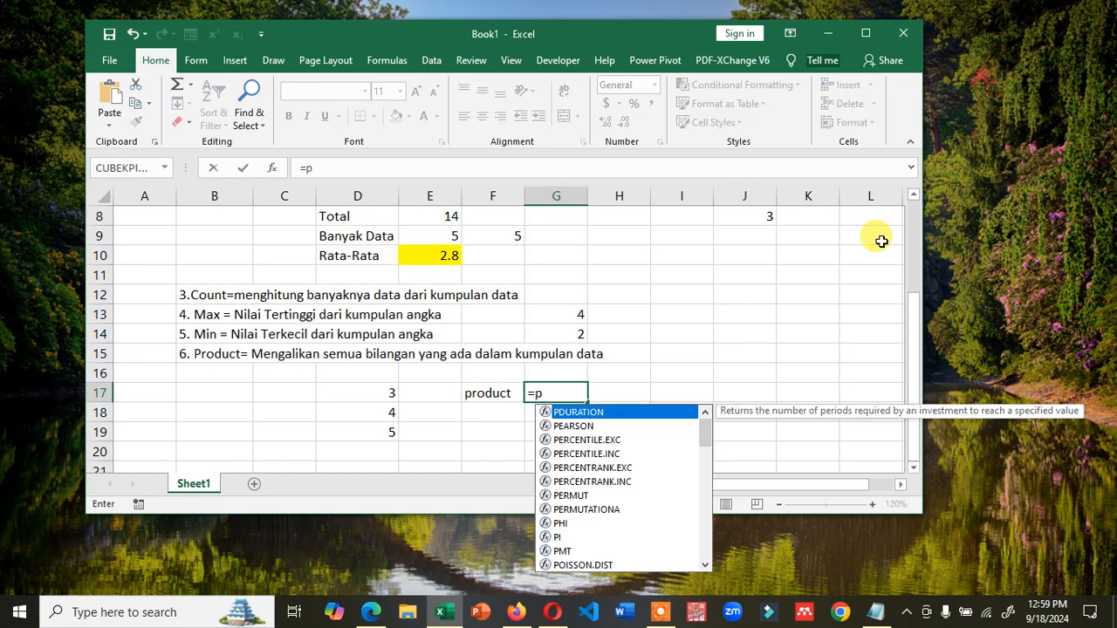
{"action": "type", "text": "roduct("}
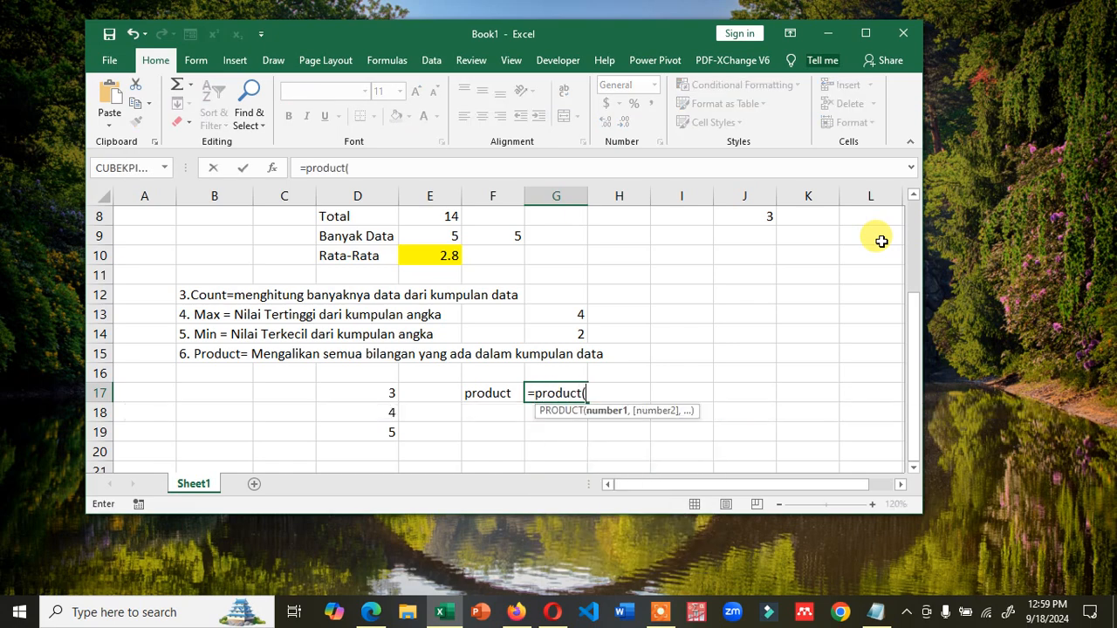
{"action": "key", "text": "Left"}
{"action": "key", "text": "Left"}
{"action": "key", "text": "Left"}
{"action": "key", "text": "shift+Down"}
{"action": "key", "text": "shift+Down"}
{"action": "key", "text": "Return"}
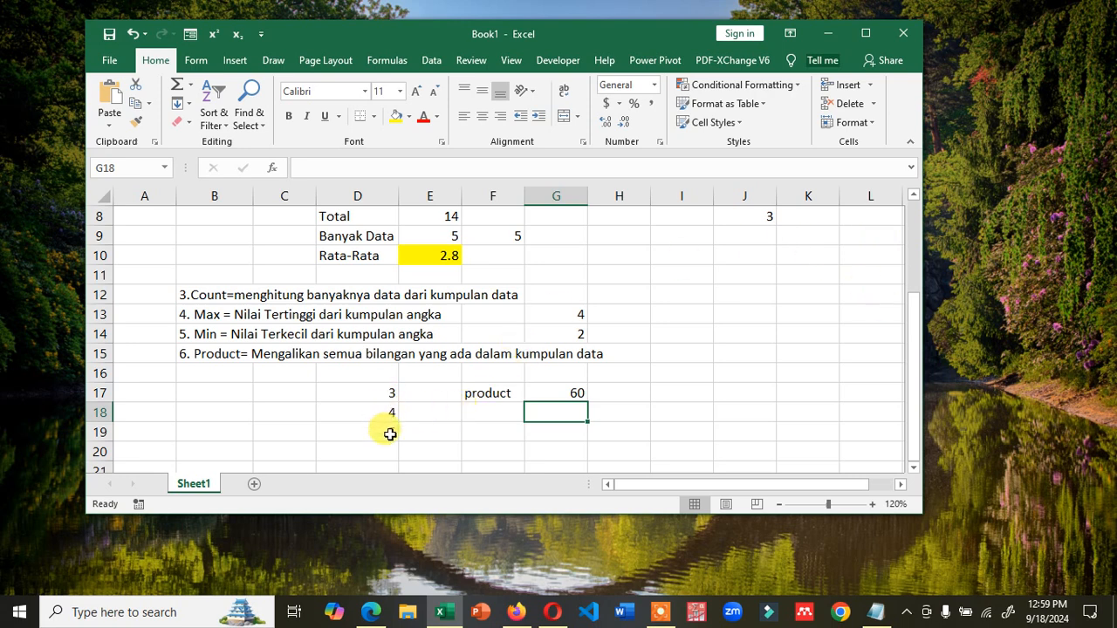
- Label cell F18 as "perkalian" for the manual multiplication
{"action": "left_click", "coordinate": [489, 415]}
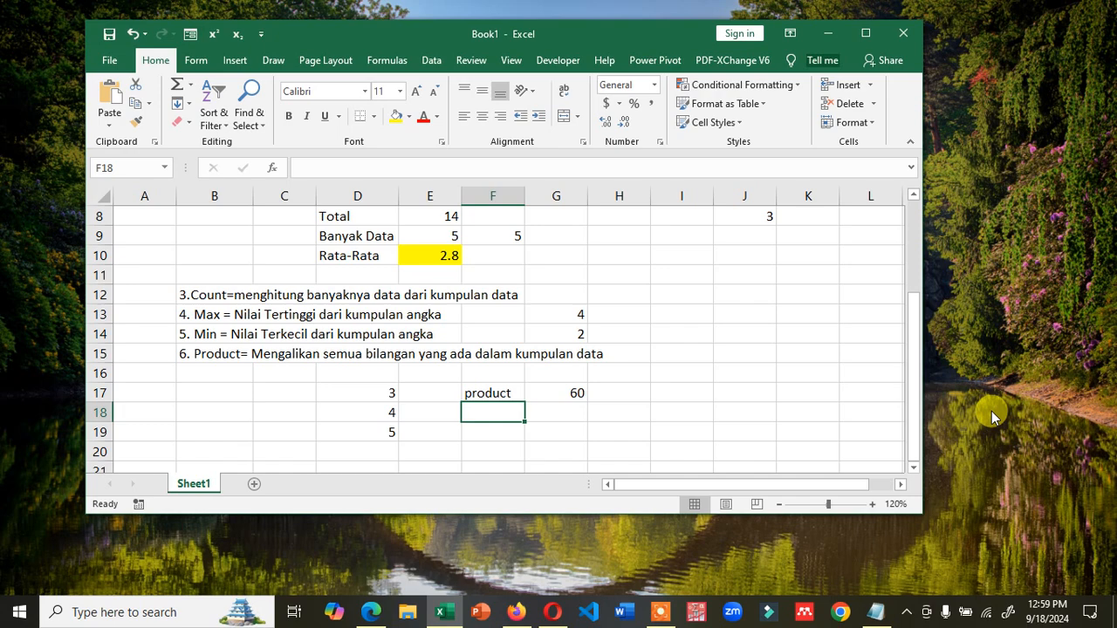
{"action": "type", "text": "er"}
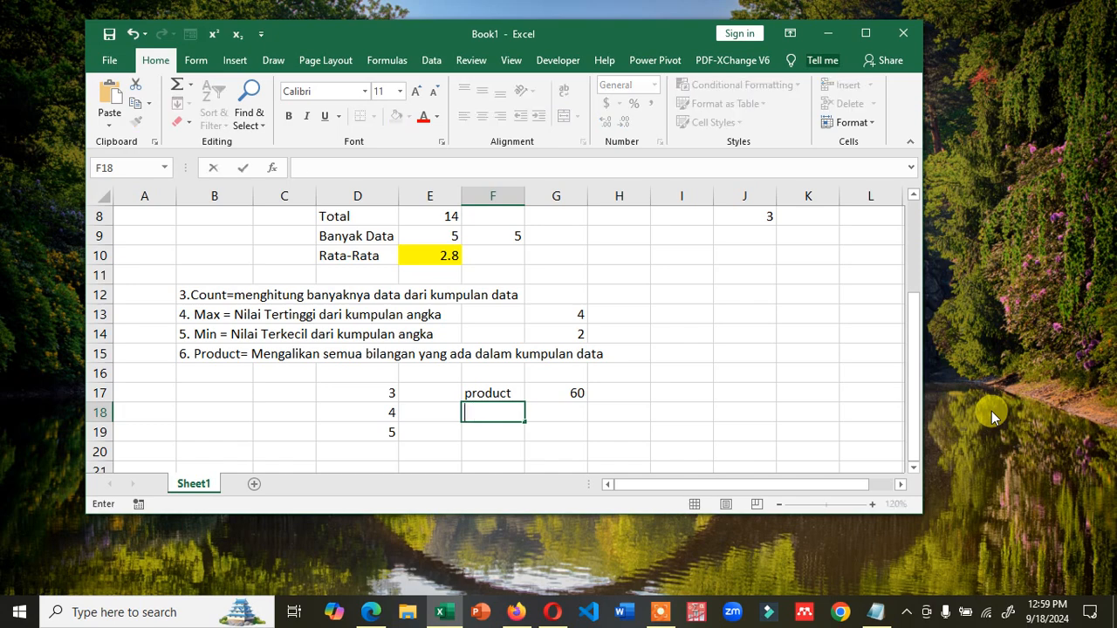
{"action": "type", "text": "perkalian"}
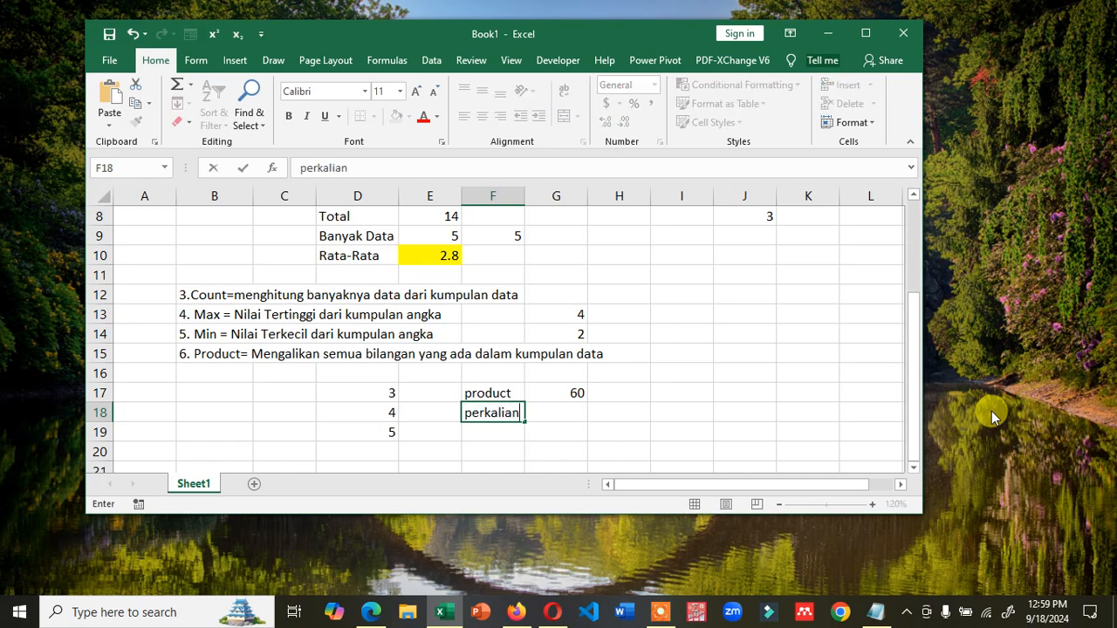
{"action": "key", "text": "Up"}
{"action": "key", "text": "Down"}
- Multiply the three sample numbers manually in cell G18 with the formula =D17*D18*D19
{"action": "key", "text": "Right"}
{"action": "type", "text": "="}
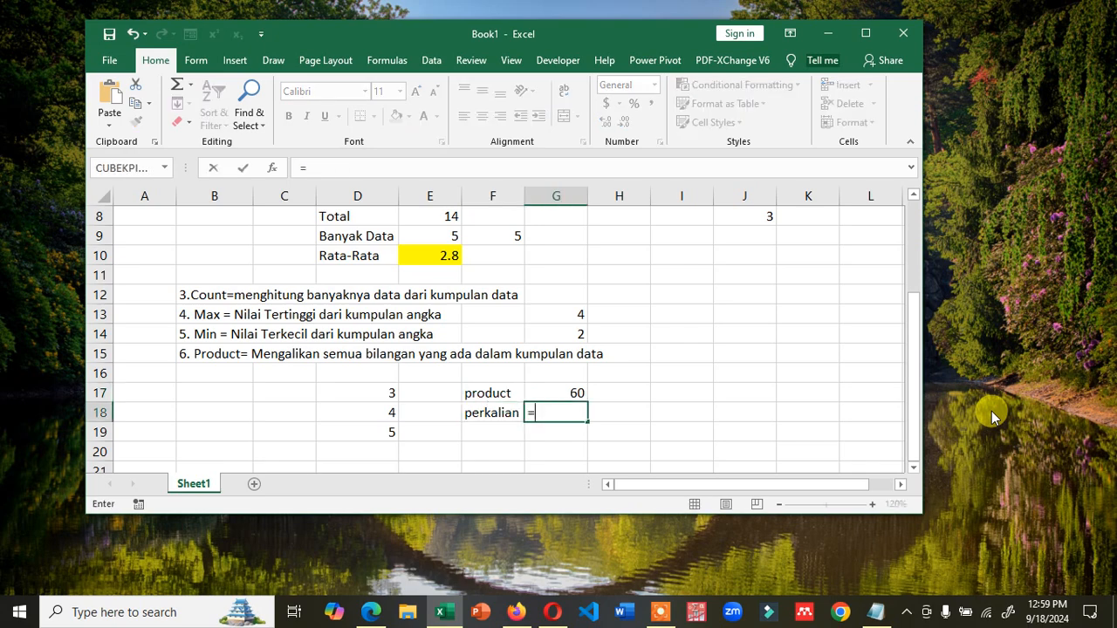
{"action": "key", "text": "Left"}
{"action": "key", "text": "Left"}
{"action": "key", "text": "Left"}
{"action": "key", "text": "Up"}
{"action": "type", "text": "*"}
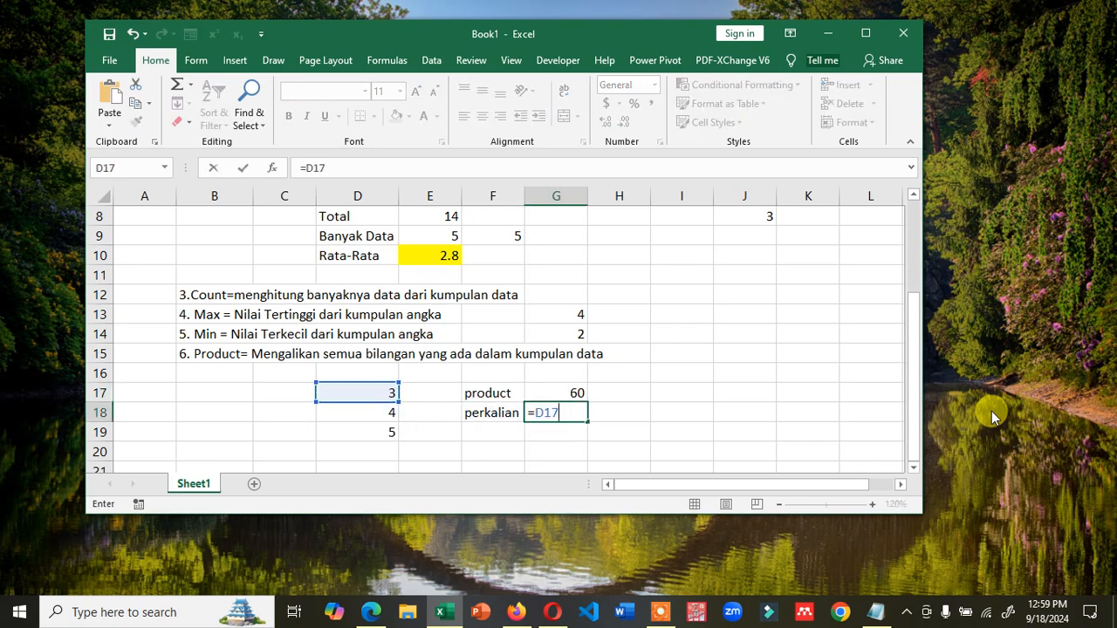
{"action": "key", "text": "BackSpace"}
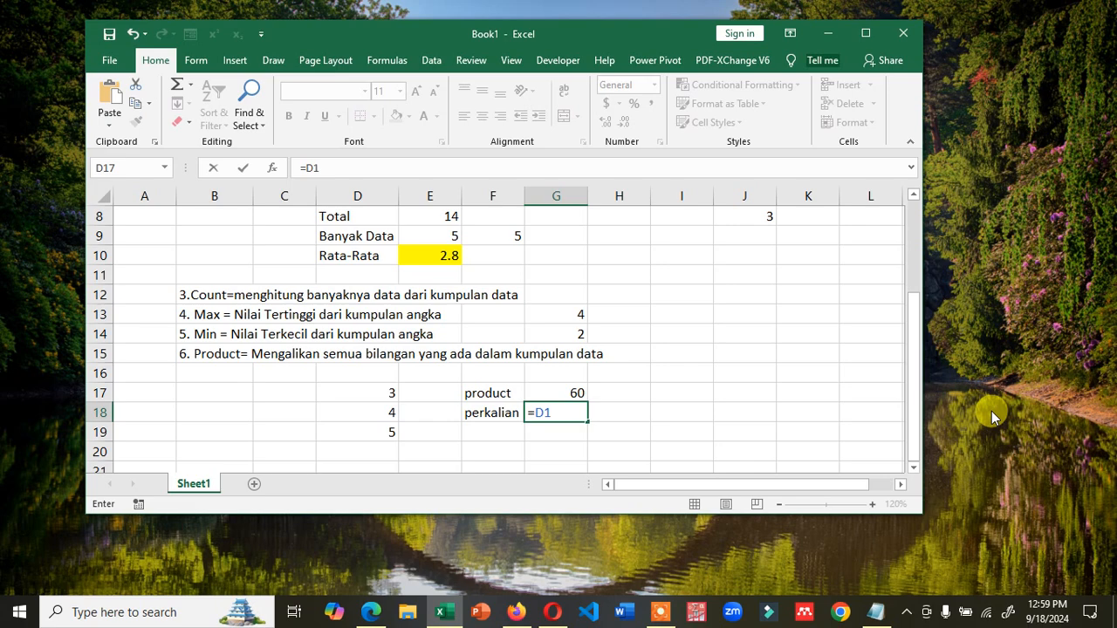
{"action": "type", "text": "7*"}
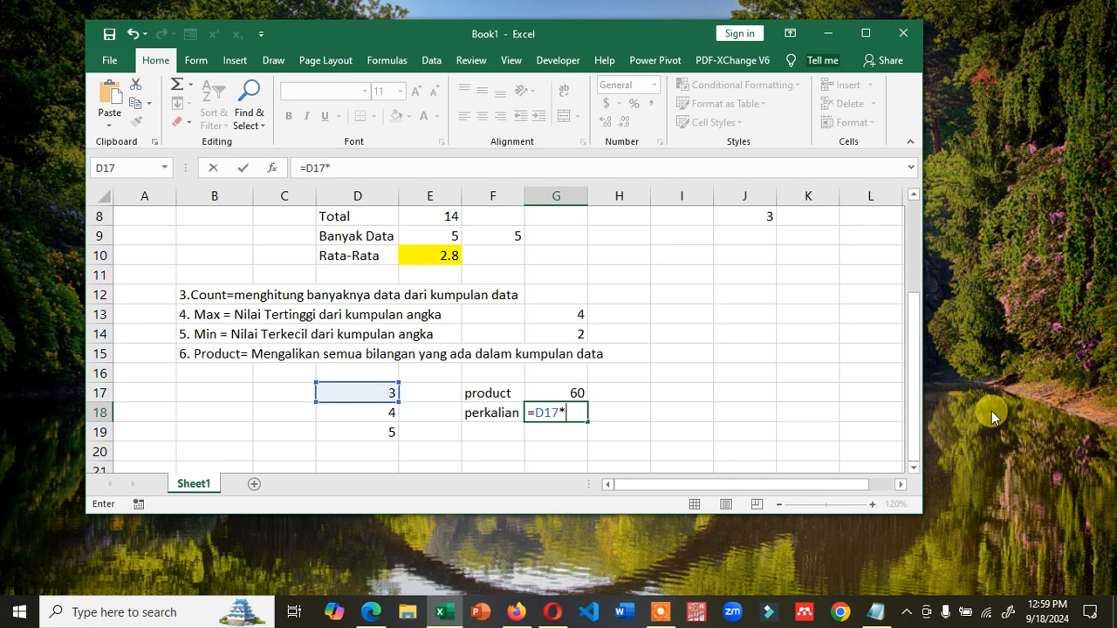
{"action": "key", "text": "Left"}
{"action": "key", "text": "Left"}
{"action": "key", "text": "Left"}
{"action": "type", "text": "*"}
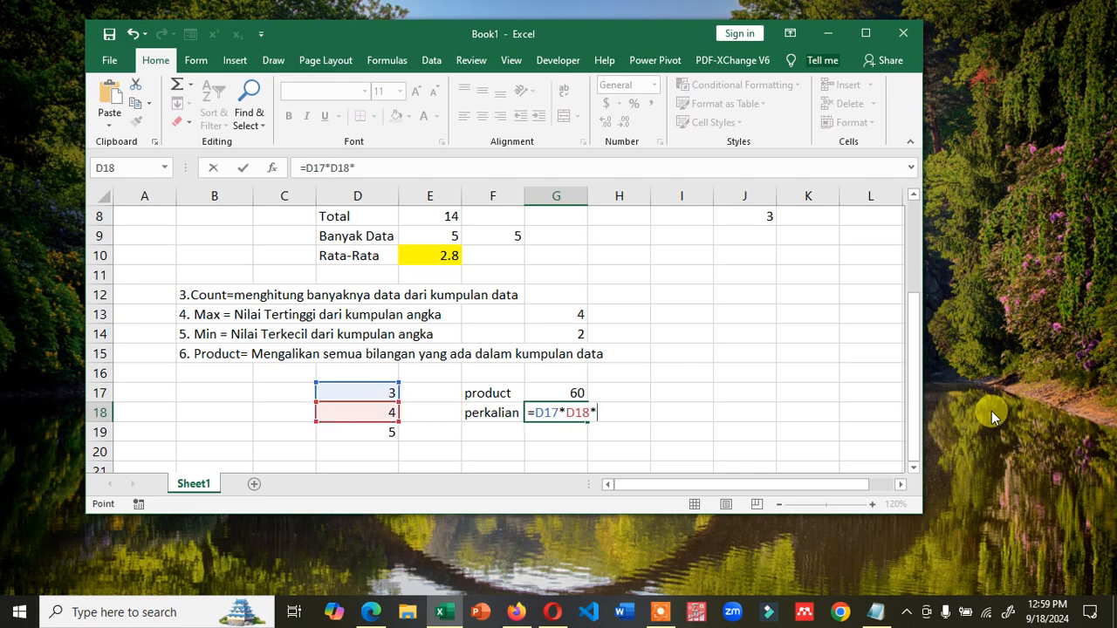
{"action": "key", "text": "Left"}
{"action": "key", "text": "Left"}
{"action": "key", "text": "Left"}
{"action": "key", "text": "Down"}
{"action": "key", "text": "Return"}
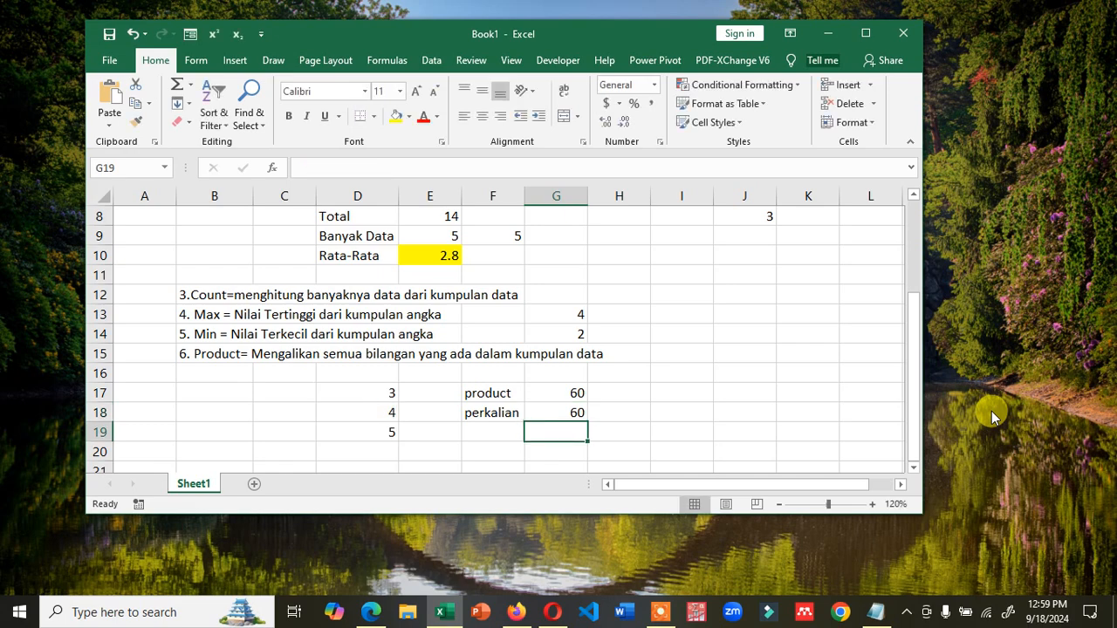
- Extend the sample numbers with 4, 5 and 6 in cells D20 to D22
{"action": "key", "text": "Left"}
{"action": "key", "text": "Left"}
{"action": "key", "text": "Left"}
{"action": "key", "text": "Down"}
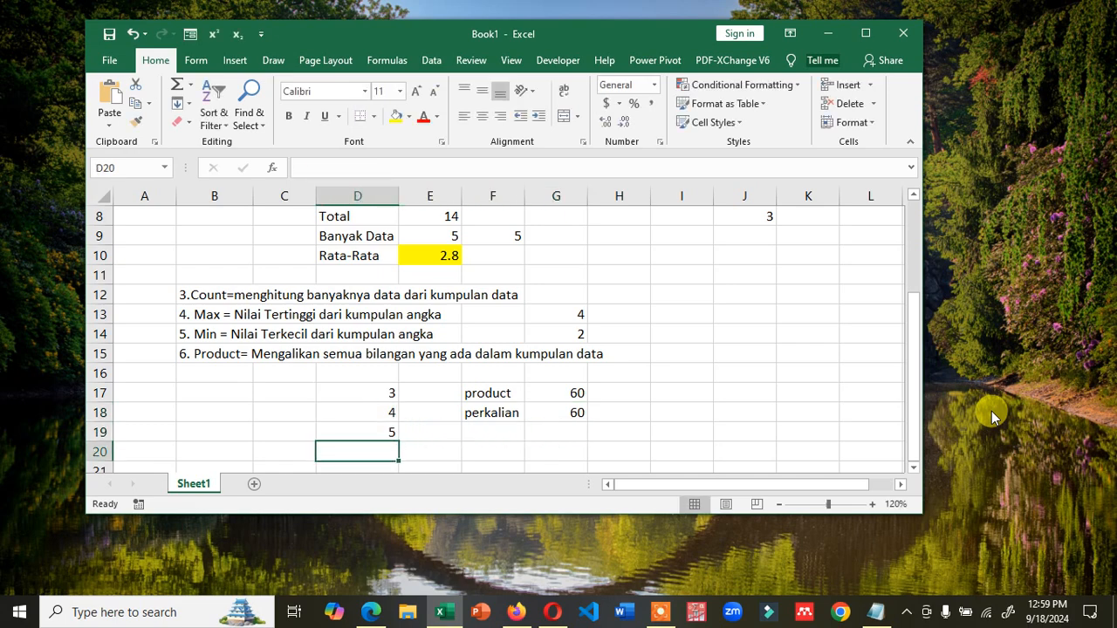
{"action": "type", "text": "4"}
{"action": "key", "text": "Return"}
{"action": "type", "text": "5"}
{"action": "key", "text": "Return"}
{"action": "type", "text": "6"}
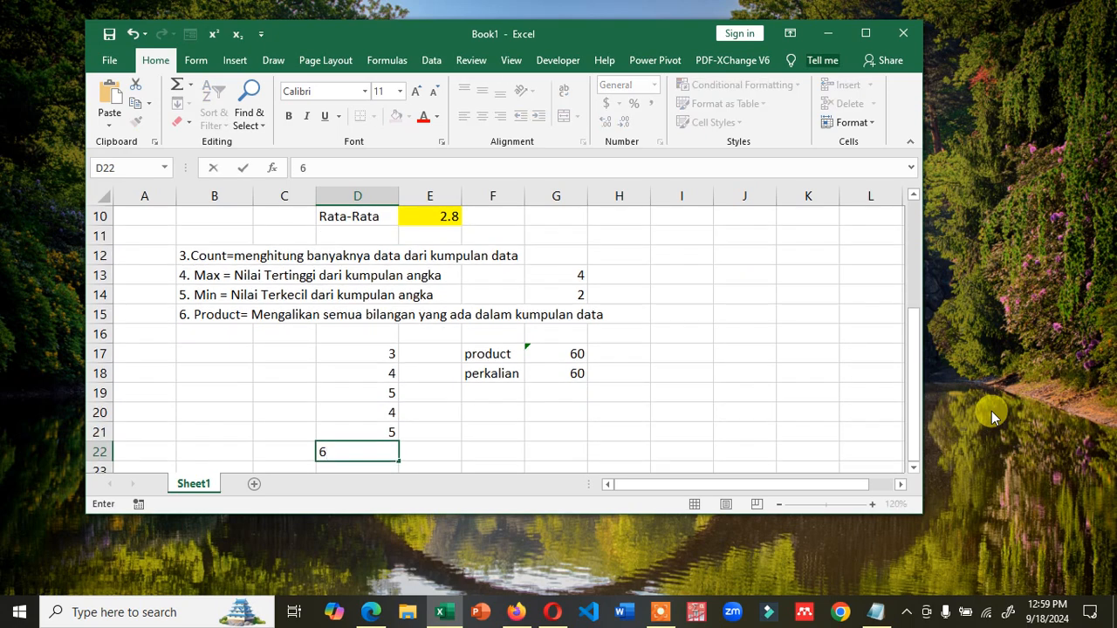
{"action": "key", "text": "Up"}
- Replace the formula in cell G17 with a PRODUCT of all six sample numbers in D17:D22
{"action": "key", "text": "Up"}
{"action": "key", "text": "Up"}
{"action": "key", "text": "Up"}
{"action": "key", "text": "Right"}
{"action": "key", "text": "Right"}
{"action": "key", "text": "Right"}
{"action": "key", "text": "Up"}
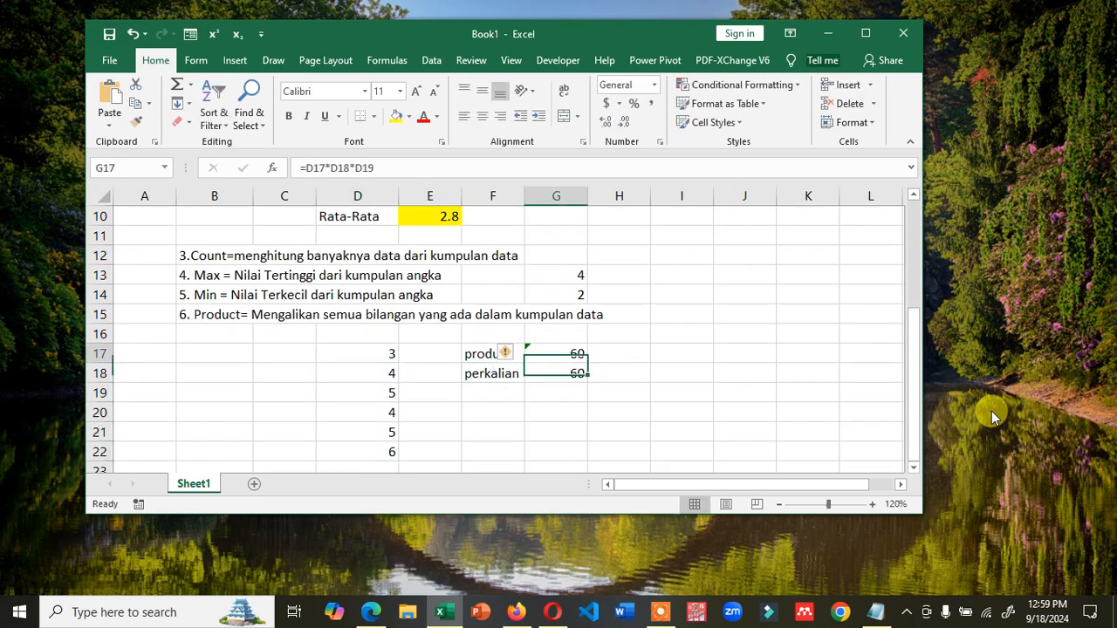
{"action": "type", "text": "=pro"}
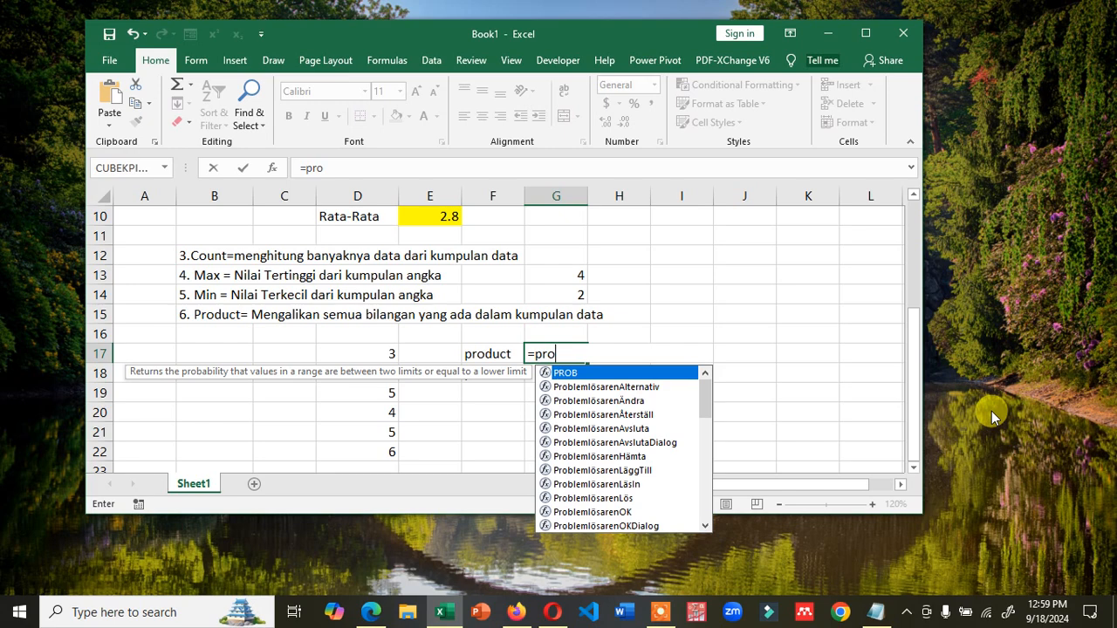
{"action": "type", "text": "di"}
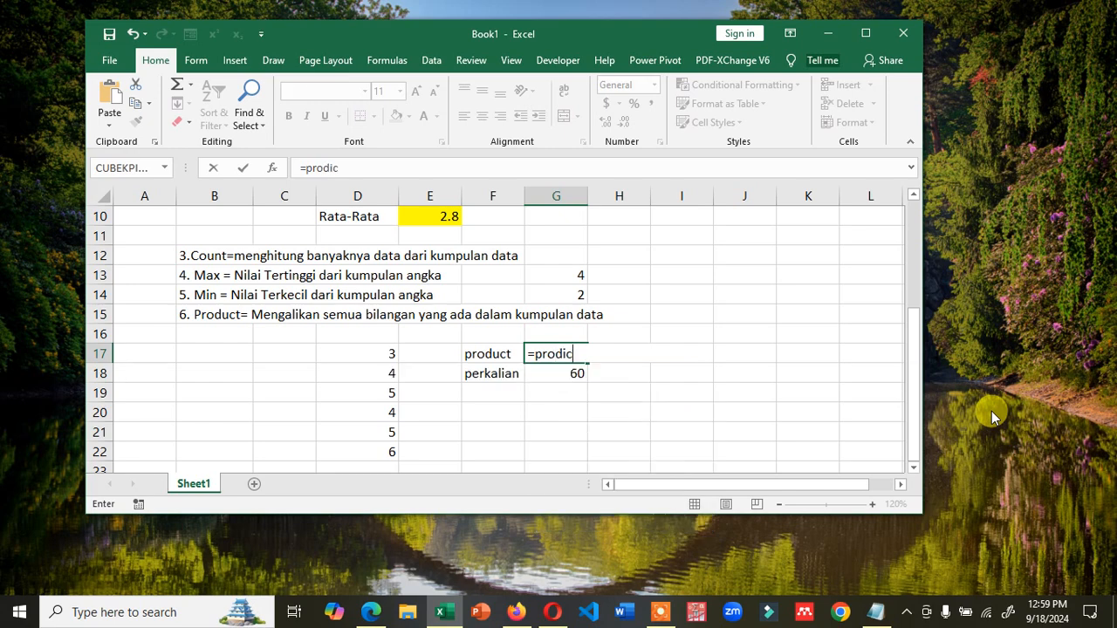
{"action": "type", "text": "c"}
{"action": "key", "text": "BackSpace"}
{"action": "key", "text": "BackSpace"}
{"action": "type", "text": "uct("}
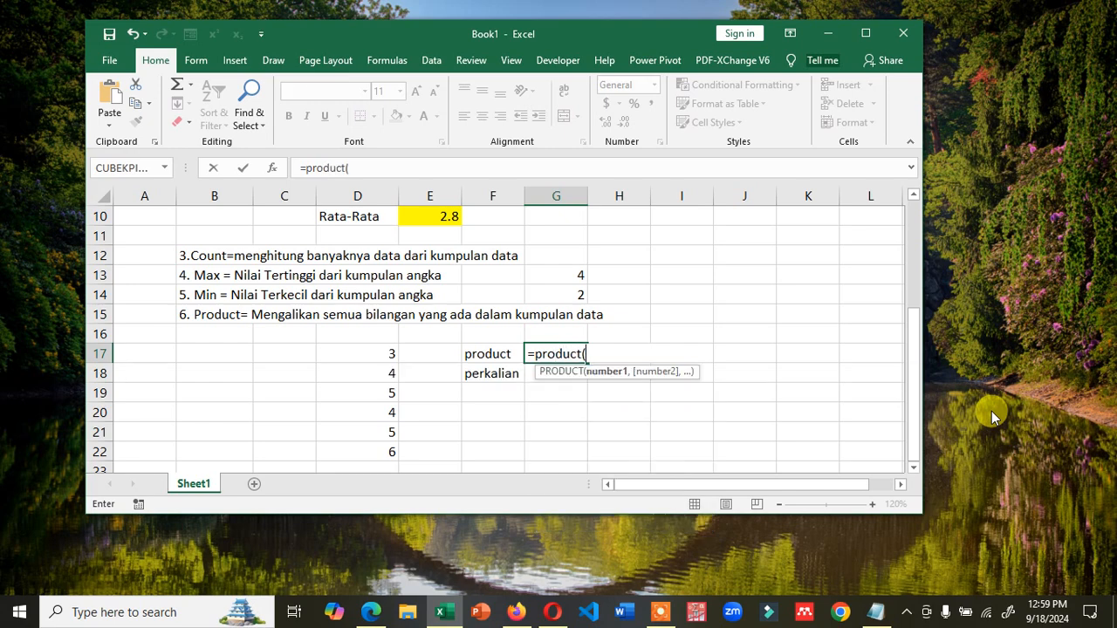
{"action": "key", "text": "Left"}
{"action": "key", "text": "Left"}
{"action": "key", "text": "Left"}
{"action": "key", "text": "shift+Down"}
{"action": "key", "text": "shift+Down"}
{"action": "key", "text": "shift+Down"}
{"action": "key", "text": "shift+Down"}
{"action": "key", "text": "shift+Down"}
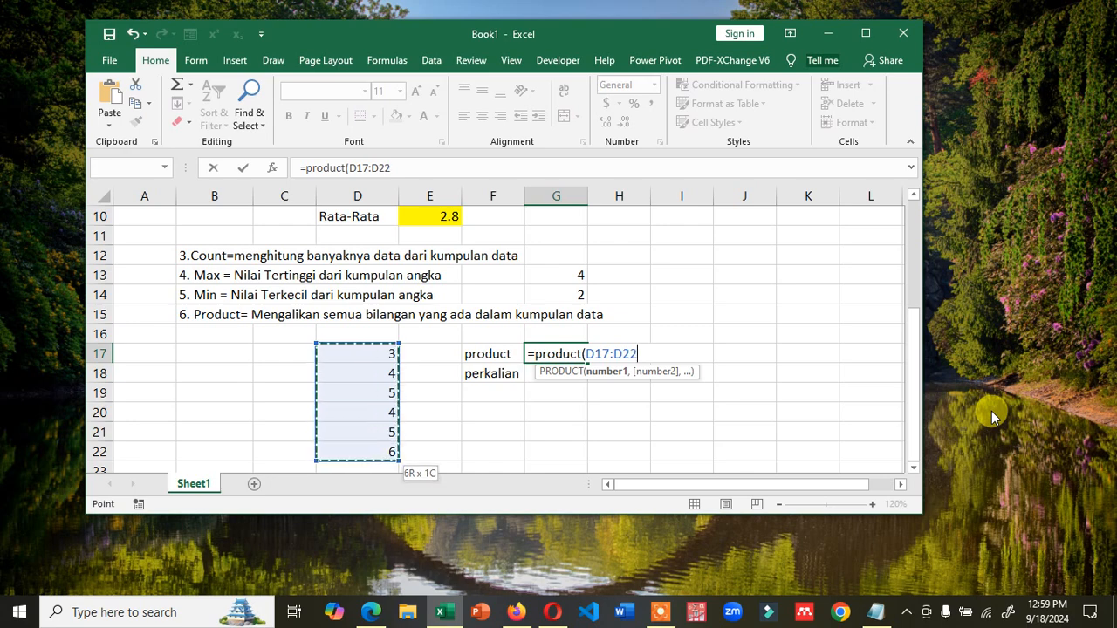
{"action": "key", "text": "Return"}
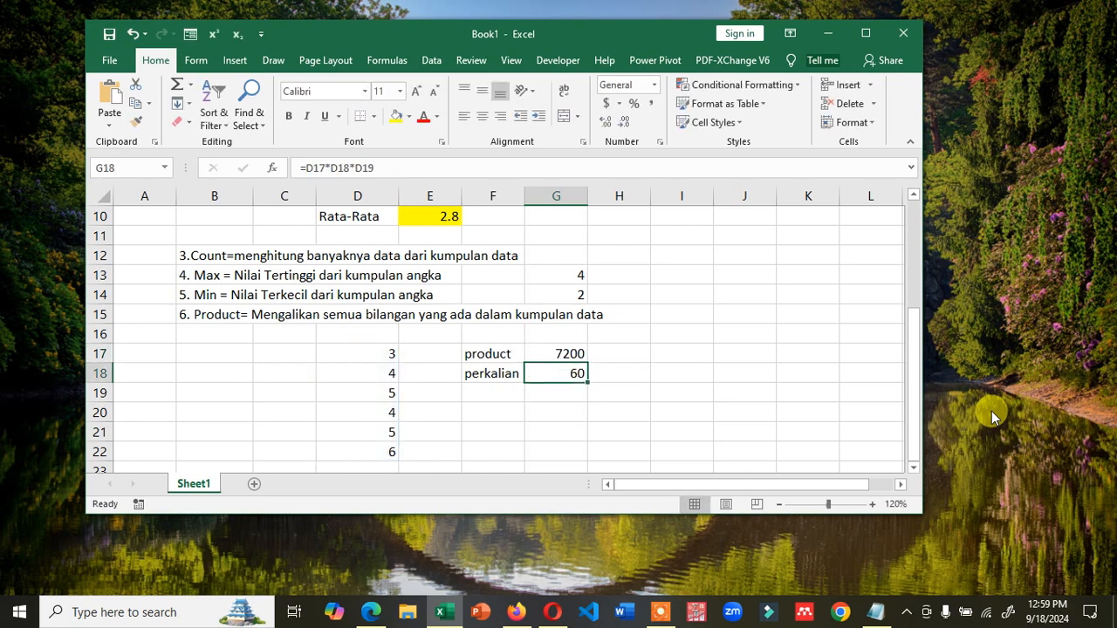
{"action": "key", "text": "Up"}
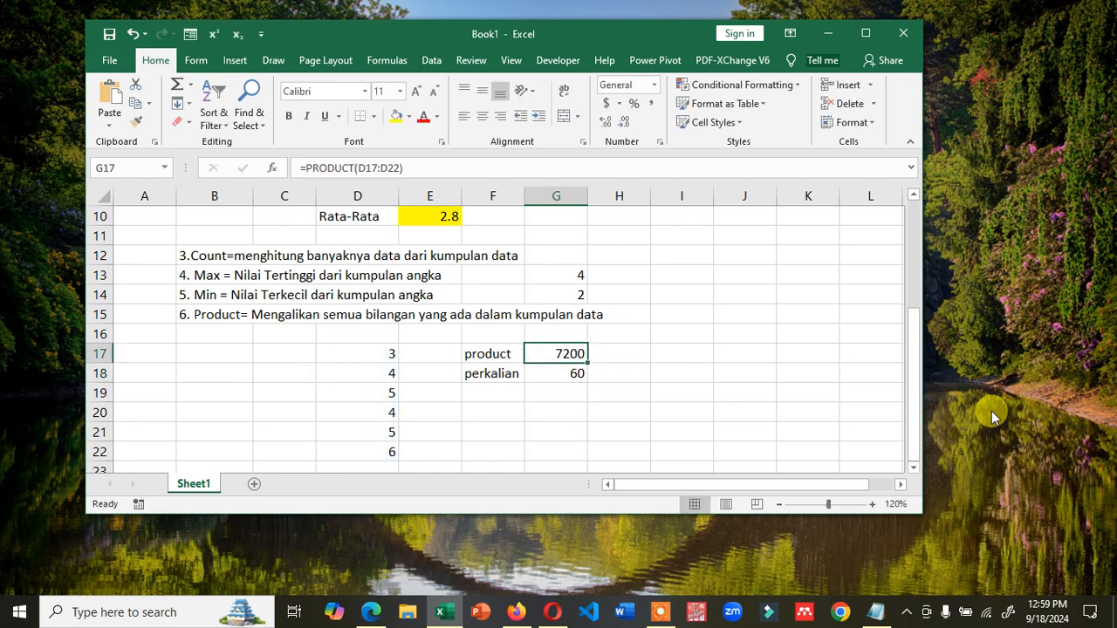
- Enter a two-column block of sample numbers, with 3, 4, 3 in B17:B19 and 5, 6, 5 in C17:C19
{"action": "key", "text": "Left"}
{"action": "key", "text": "Left"}
{"action": "key", "text": "Left"}
{"action": "key", "text": "Left"}
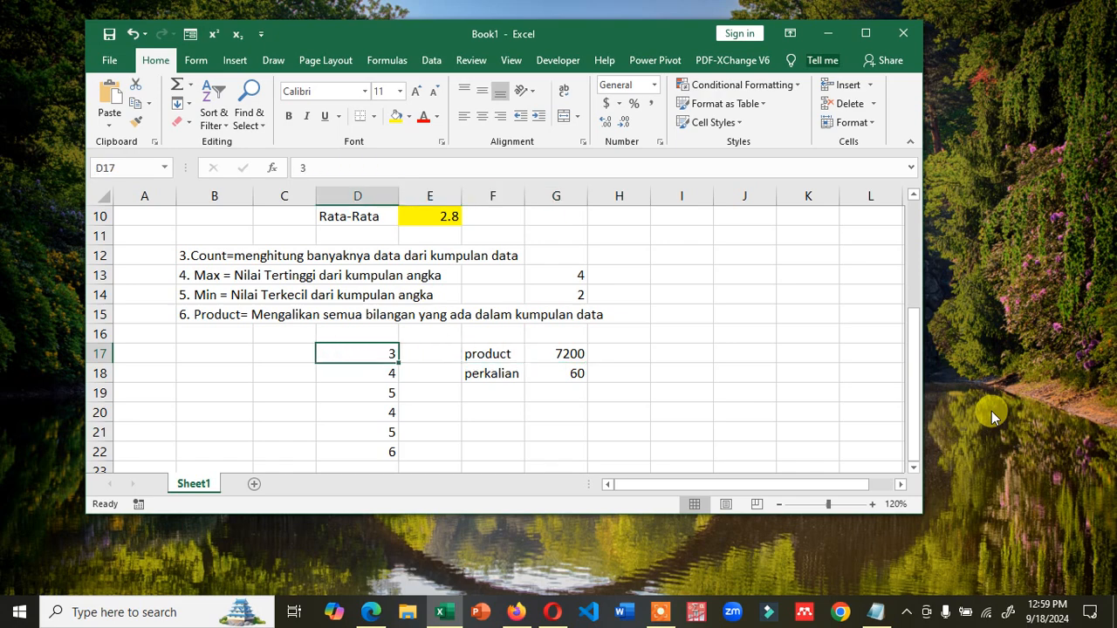
{"action": "key", "text": "Right"}
{"action": "key", "text": "Left"}
{"action": "key", "text": "Left"}
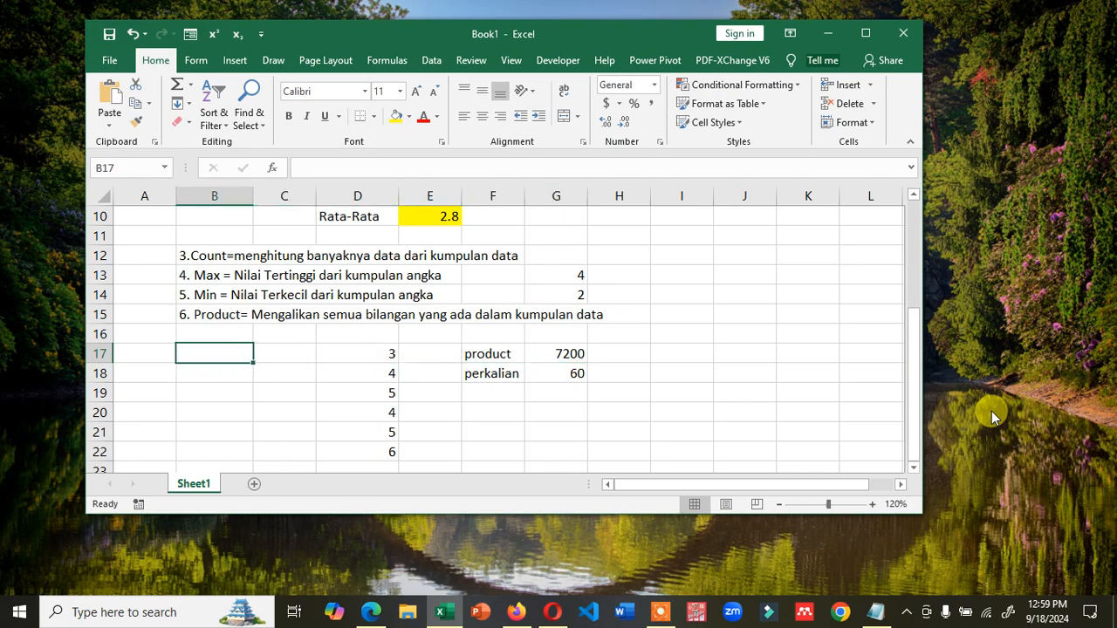
{"action": "type", "text": "3"}
{"action": "key", "text": "Return"}
{"action": "type", "text": "4"}
{"action": "key", "text": "Right"}
{"action": "key", "text": "Up"}
{"action": "type", "text": "5"}
{"action": "key", "text": "Return"}
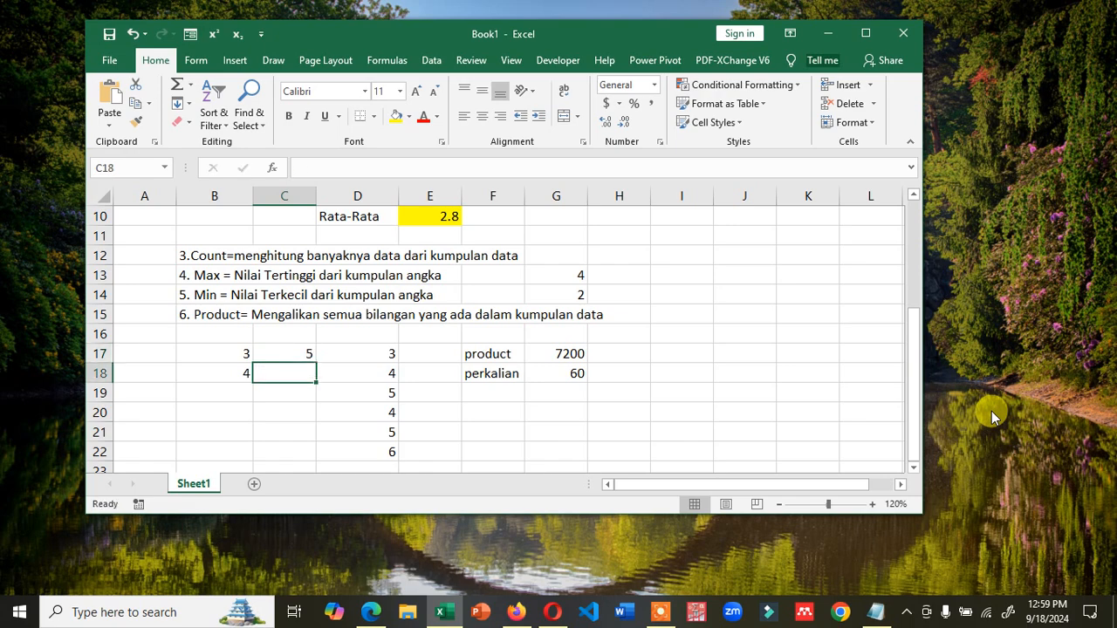
{"action": "type", "text": "6"}
{"action": "key", "text": "Return"}
{"action": "key", "text": "Left"}
{"action": "type", "text": "3"}
{"action": "key", "text": "Right"}
{"action": "type", "text": "5"}
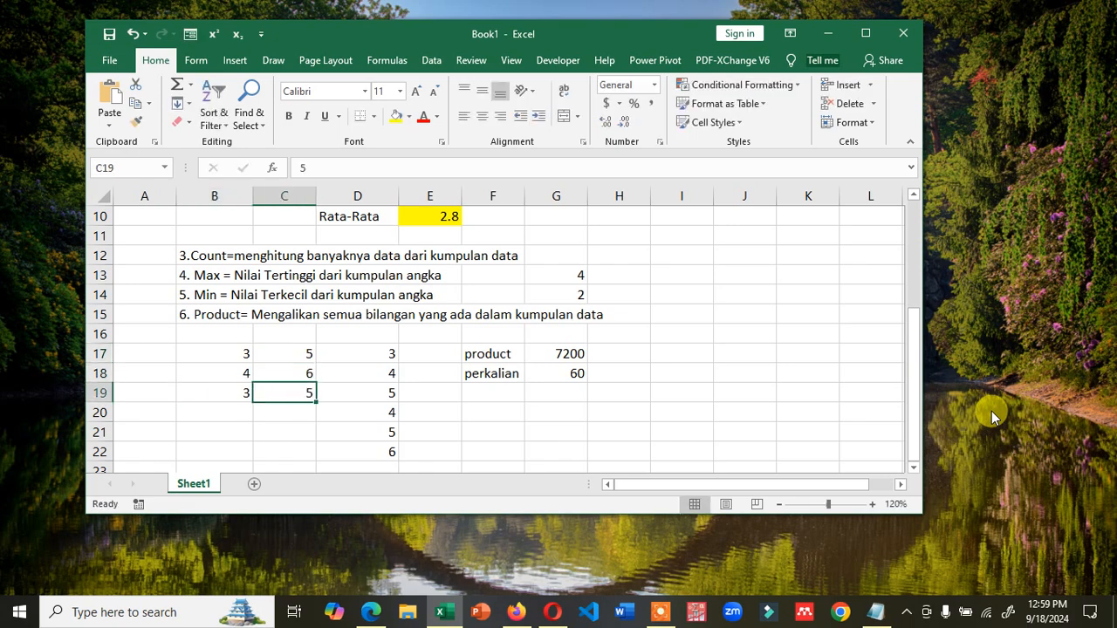
- Clear the old sample numbers from cells D17 to D22
{"action": "key", "text": "Right"}
{"action": "key", "text": "Up"}
{"action": "key", "text": "Up"}
{"action": "key", "text": "shift+Down"}
{"action": "key", "text": "shift+Down"}
{"action": "key", "text": "shift+Down"}
{"action": "key", "text": "shift+Down"}
{"action": "key", "text": "shift+Down"}
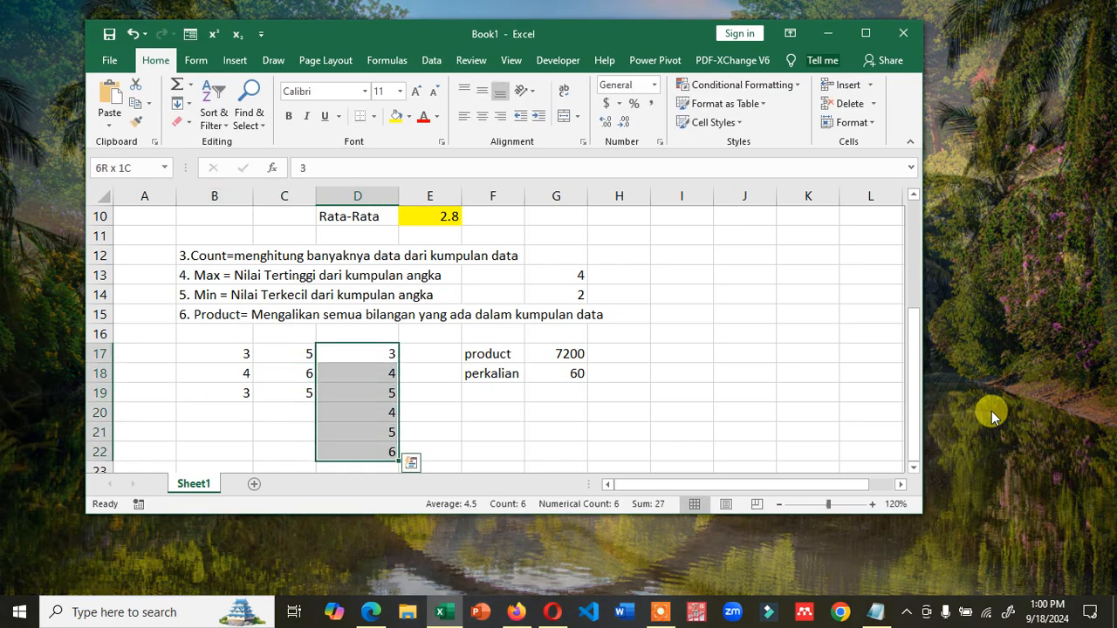
{"action": "key", "text": "Delete"}
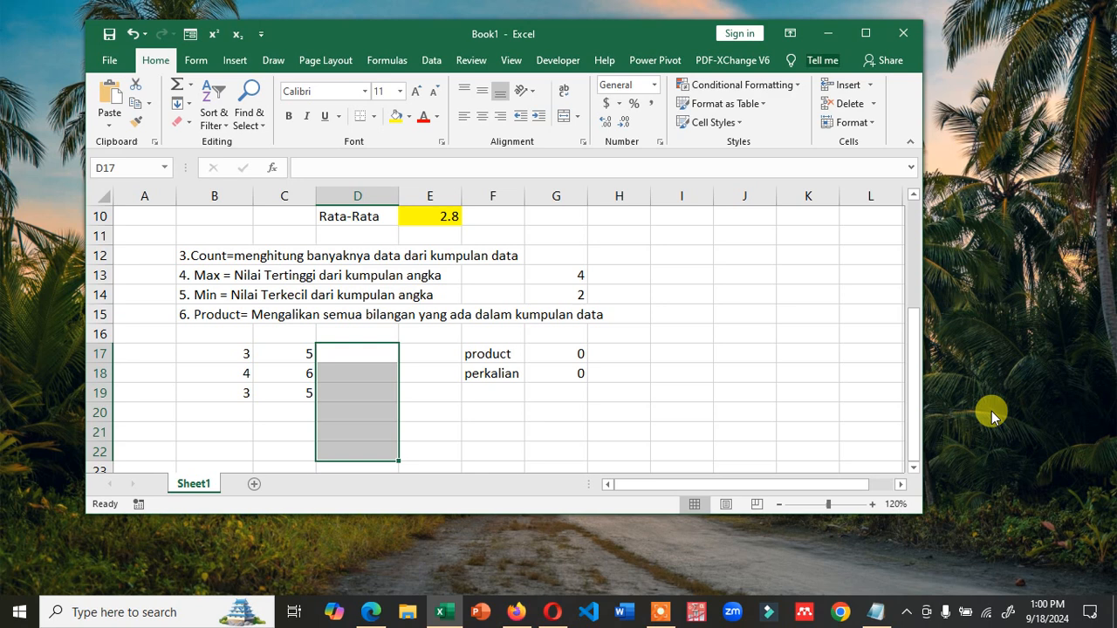
- Enter 5 in cell D18 as a separate sample number beside the two-column block
{"action": "key", "text": "Left"}
{"action": "key", "text": "Left"}
{"action": "key", "text": "Down"}
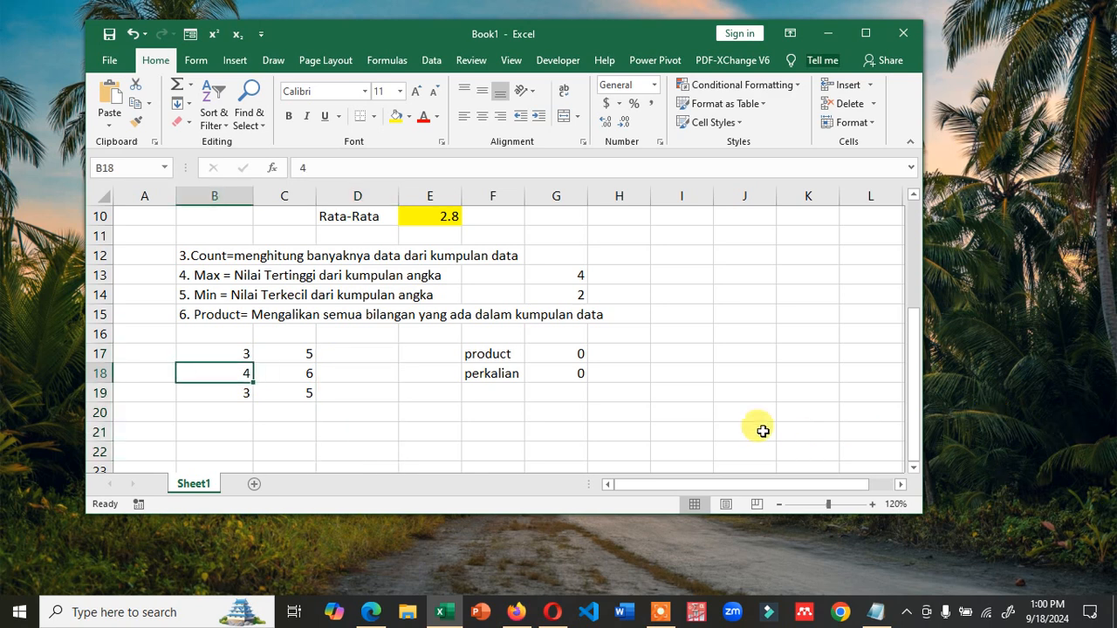
{"action": "key", "text": "Right"}
{"action": "key", "text": "Right"}
{"action": "key", "text": "Right"}
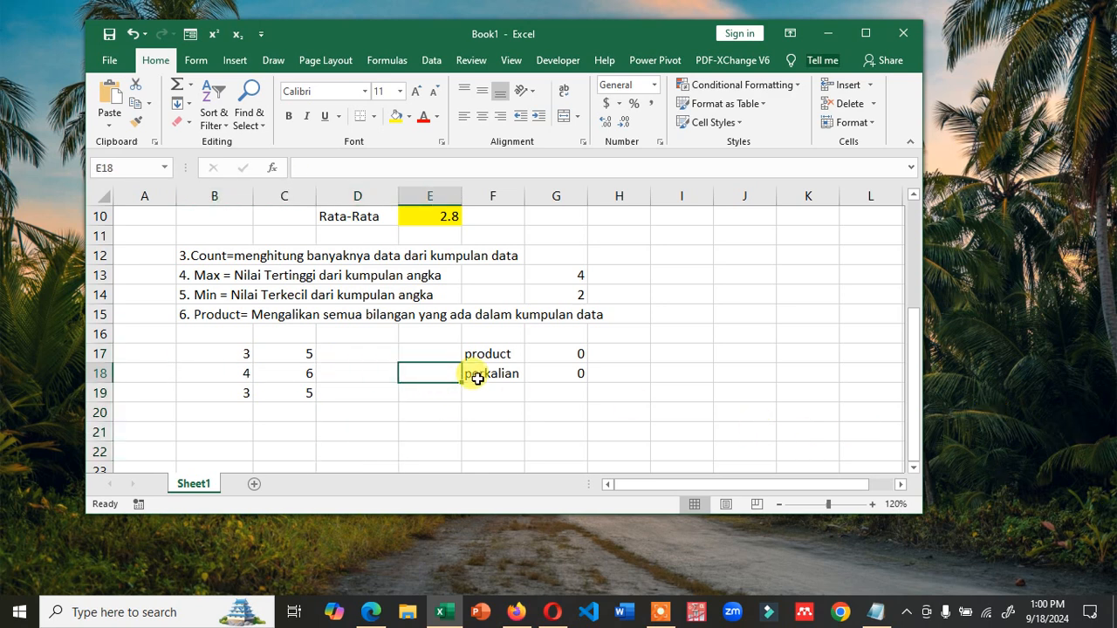
{"action": "key", "text": "Left"}
{"action": "key", "text": "Right"}
{"action": "key", "text": "Left"}
{"action": "type", "text": "5"}
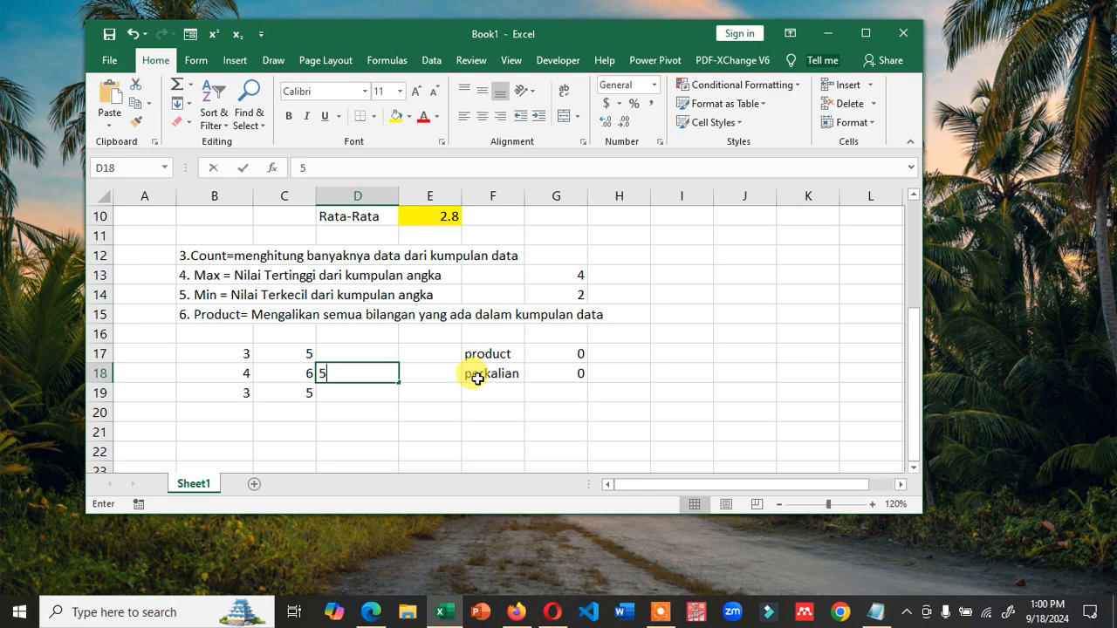
{"action": "key", "text": "Right"}
- Clear the "perkalian" label and its manual multiplication from cells F18 and G18
{"action": "key", "text": "Up"}
{"action": "key", "text": "Right"}
{"action": "key", "text": "Right"}
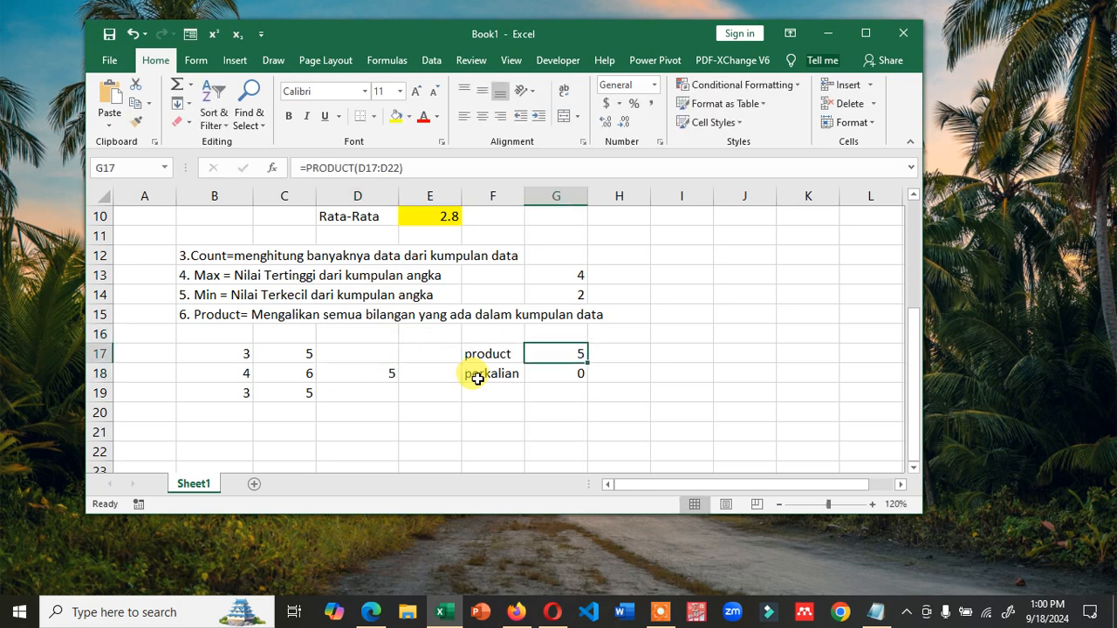
{"action": "key", "text": "Down"}
{"action": "key", "text": "shift+Left"}
{"action": "key", "text": "Delete"}
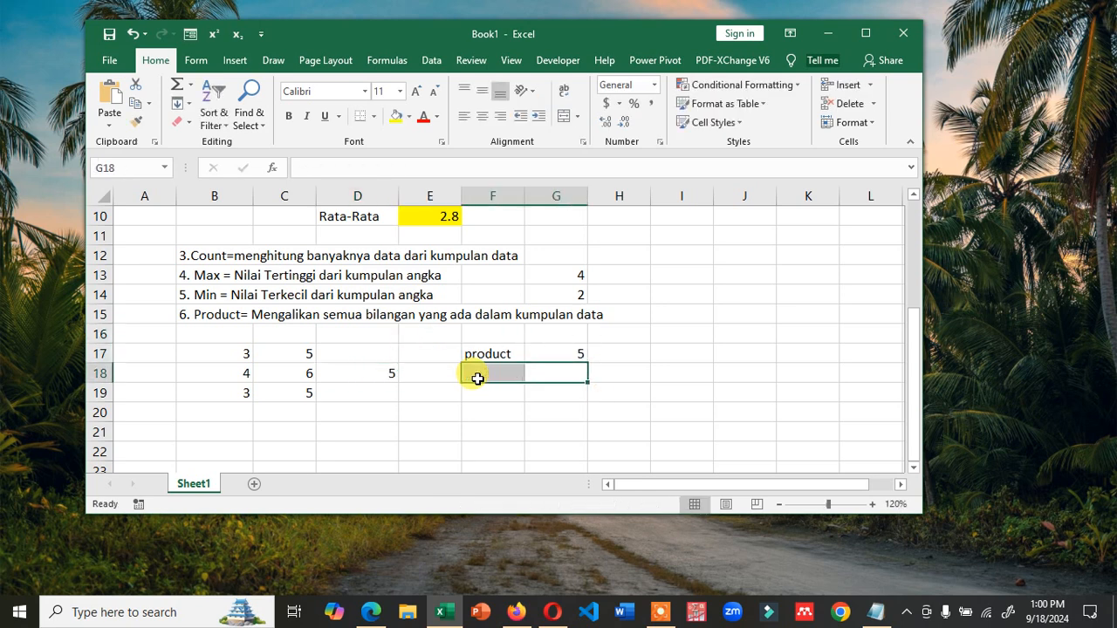
- Multiply the block B17:C19 together with cell D18 in cell G17 with the formula =PRODUCT(B17:C19,D18)
{"action": "key", "text": "Up"}
{"action": "key", "text": "Right"}
{"action": "type", "text": "="}
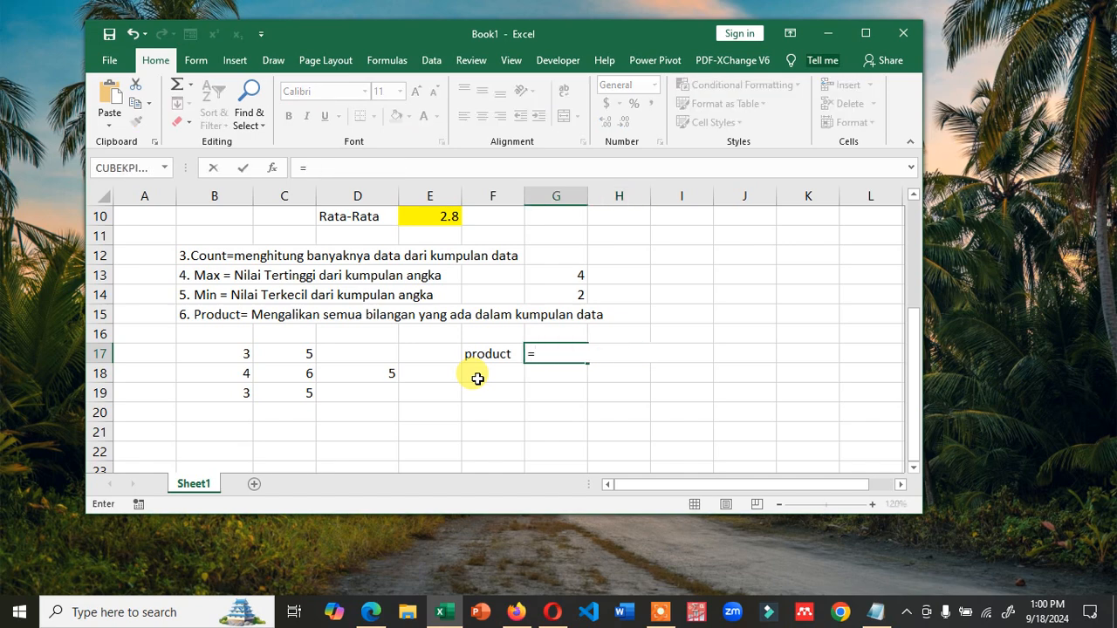
{"action": "type", "text": "product"}
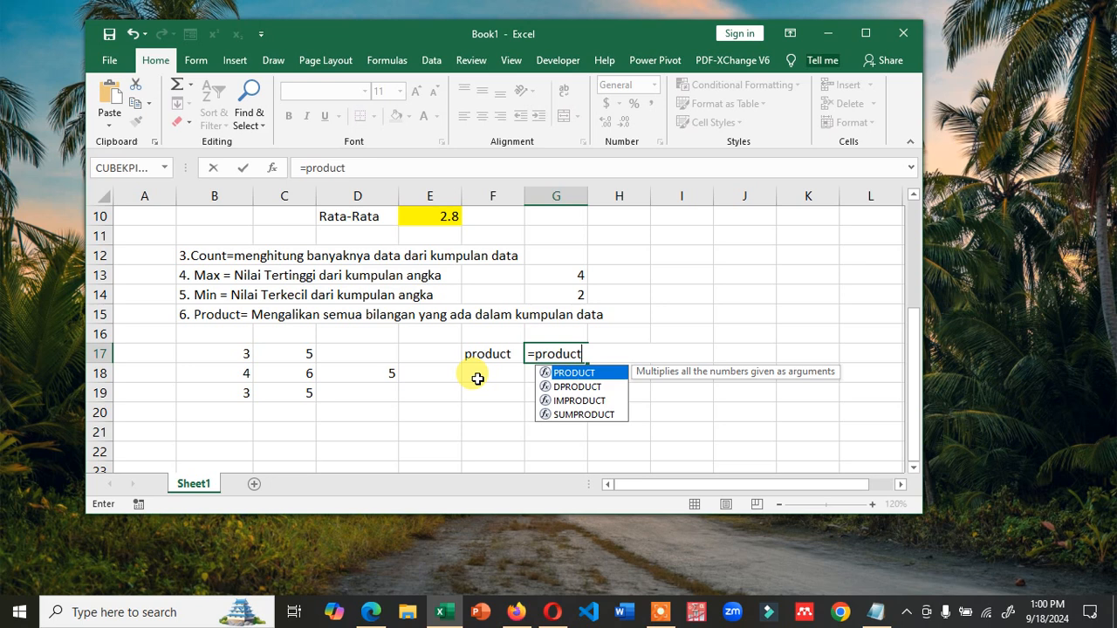
{"action": "type", "text": "("}
{"action": "key", "text": "Left"}
{"action": "key", "text": "Left"}
{"action": "key", "text": "Left"}
{"action": "key", "text": "Left"}
{"action": "key", "text": "Left"}
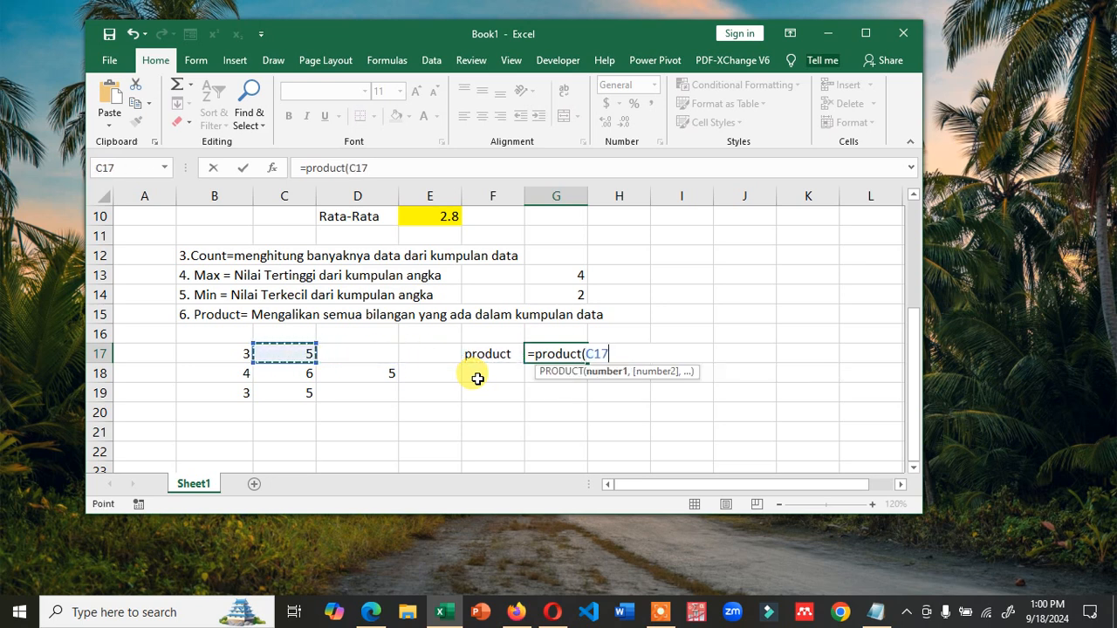
{"action": "key", "text": "shift+Right"}
{"action": "key", "text": "shift+Down"}
{"action": "key", "text": "shift+Down"}
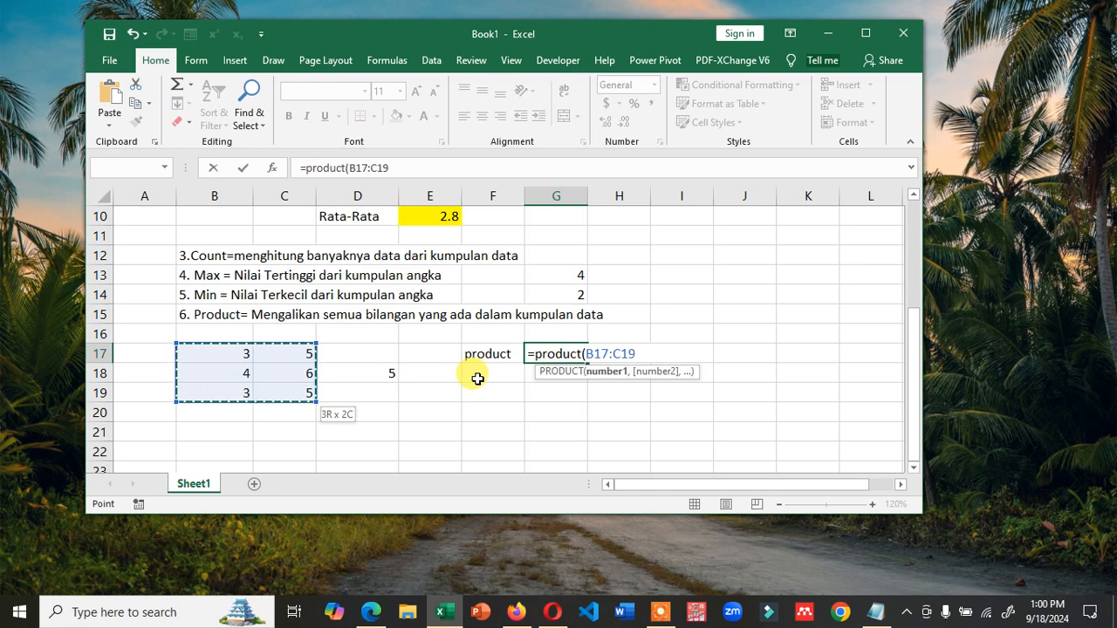
{"action": "type", "text": ","}
{"action": "key", "text": "Left"}
{"action": "key", "text": "Left"}
{"action": "key", "text": "Left"}
{"action": "key", "text": "Down"}
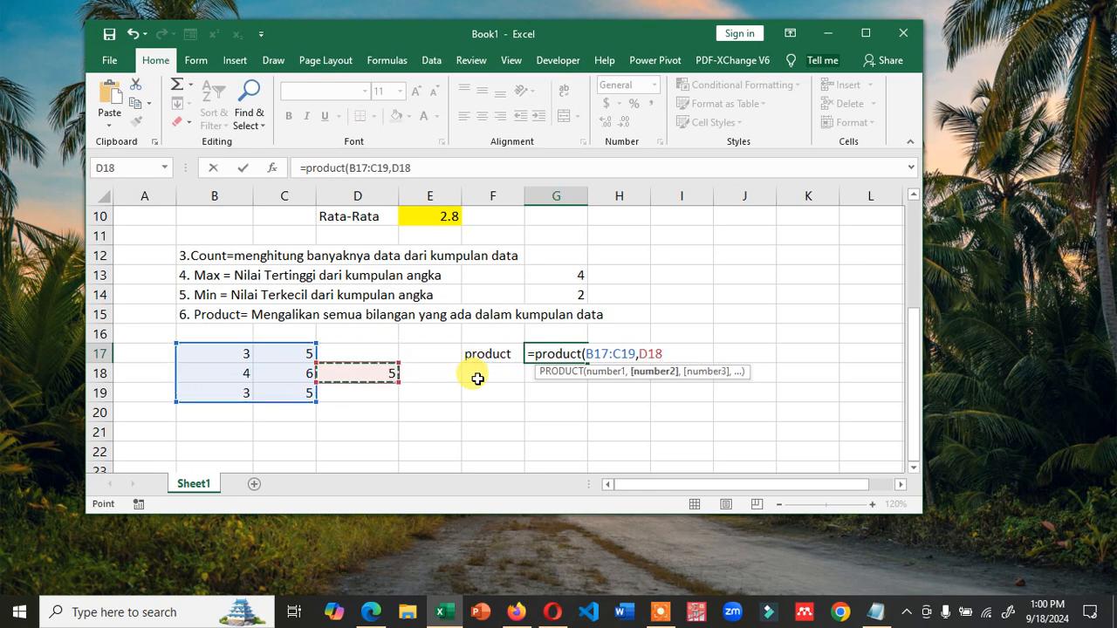
{"action": "key", "text": "Return"}
{"action": "key", "text": "Up"}
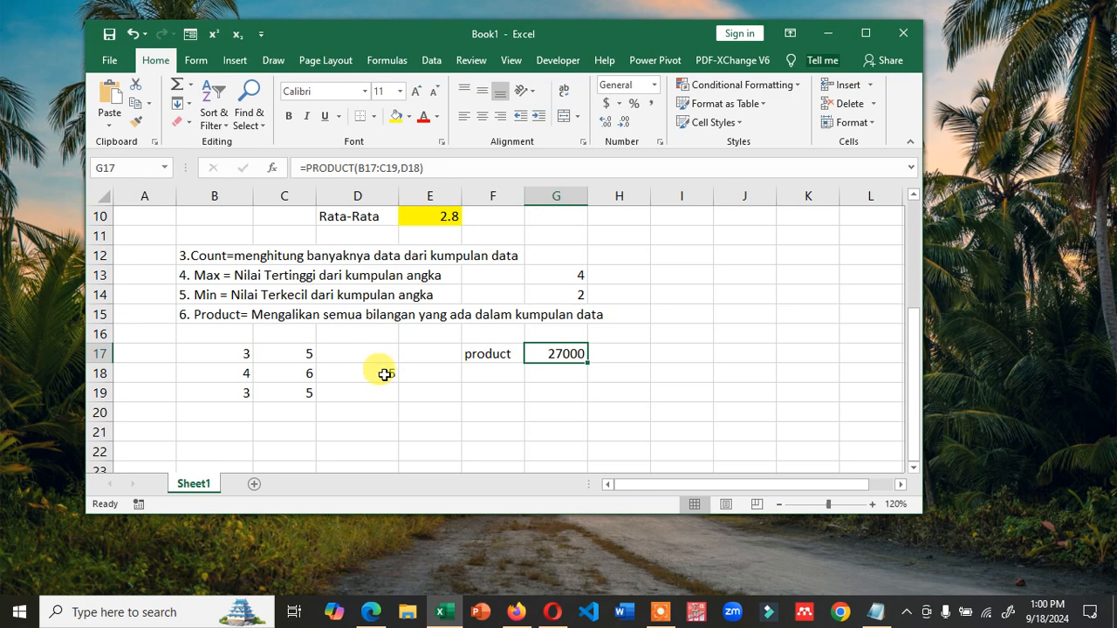
- Review the cells multiplied by the PRODUCT formula and all the formula examples from the first row of the sheet
{"action": "left_click_drag", "start_coordinate": [249, 352], "coordinate": [297, 390]}
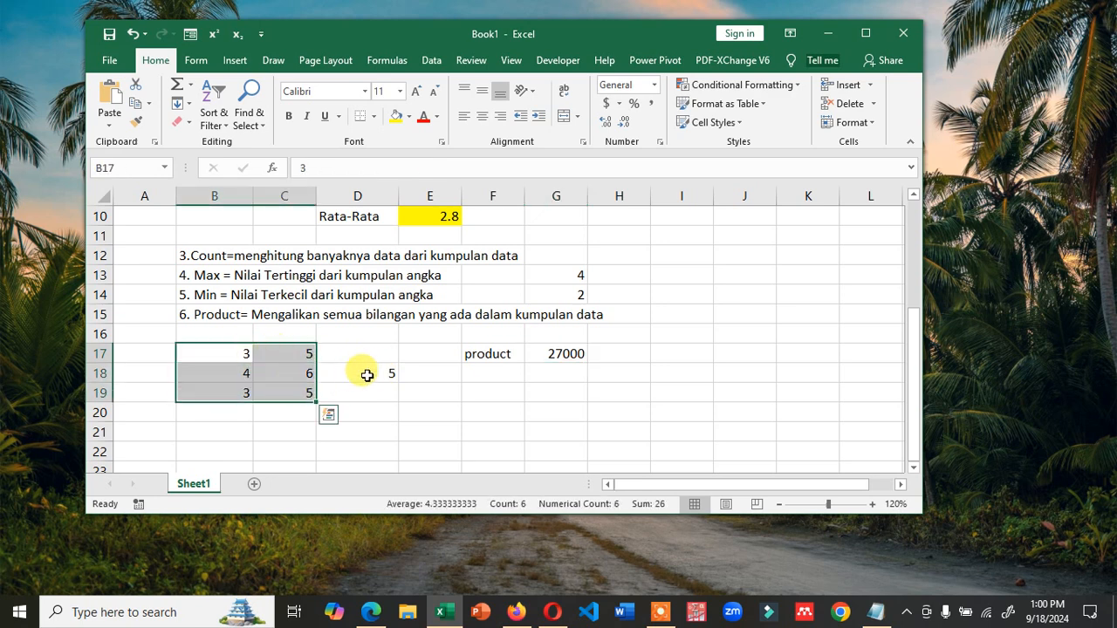
{"action": "left_click", "coordinate": [367, 375]}
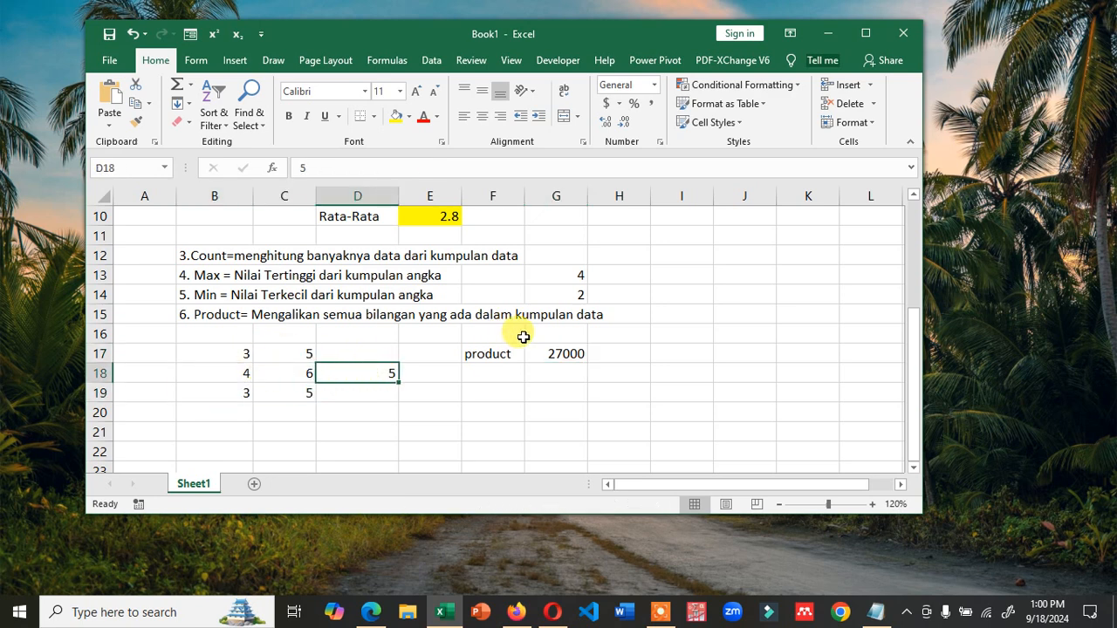
{"action": "left_click", "coordinate": [563, 353]}
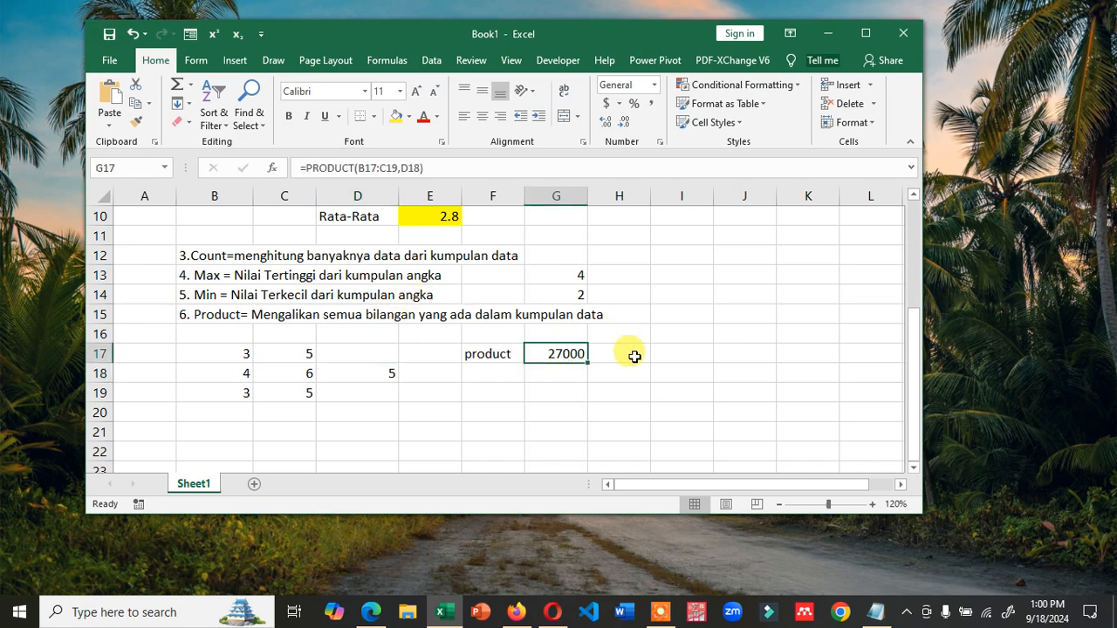
{"action": "left_click_drag", "start_coordinate": [913, 373], "coordinate": [915, 321]}
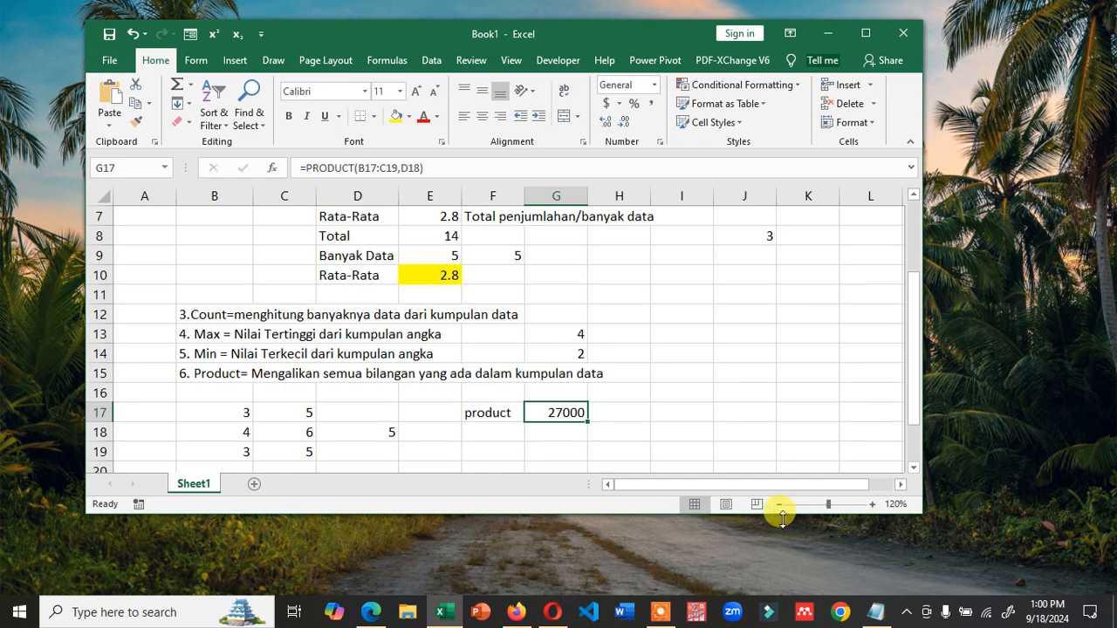
{"action": "left_click_drag", "start_coordinate": [780, 511], "coordinate": [802, 602]}
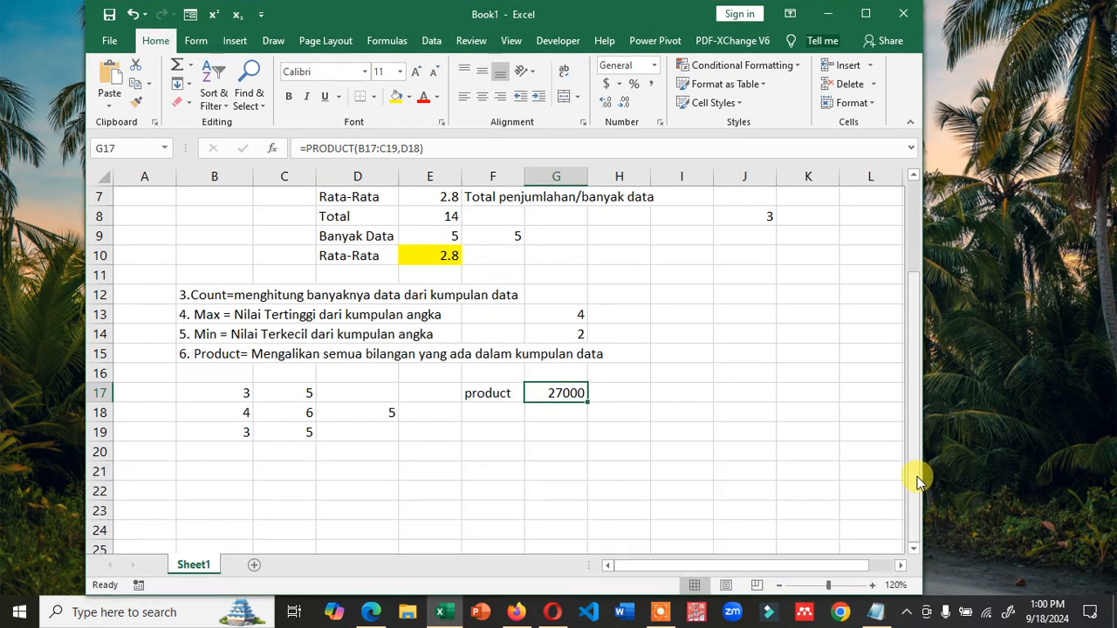
{"action": "left_click_drag", "start_coordinate": [918, 483], "coordinate": [918, 340]}
{"action": "left_click_drag", "start_coordinate": [916, 334], "coordinate": [917, 324]}
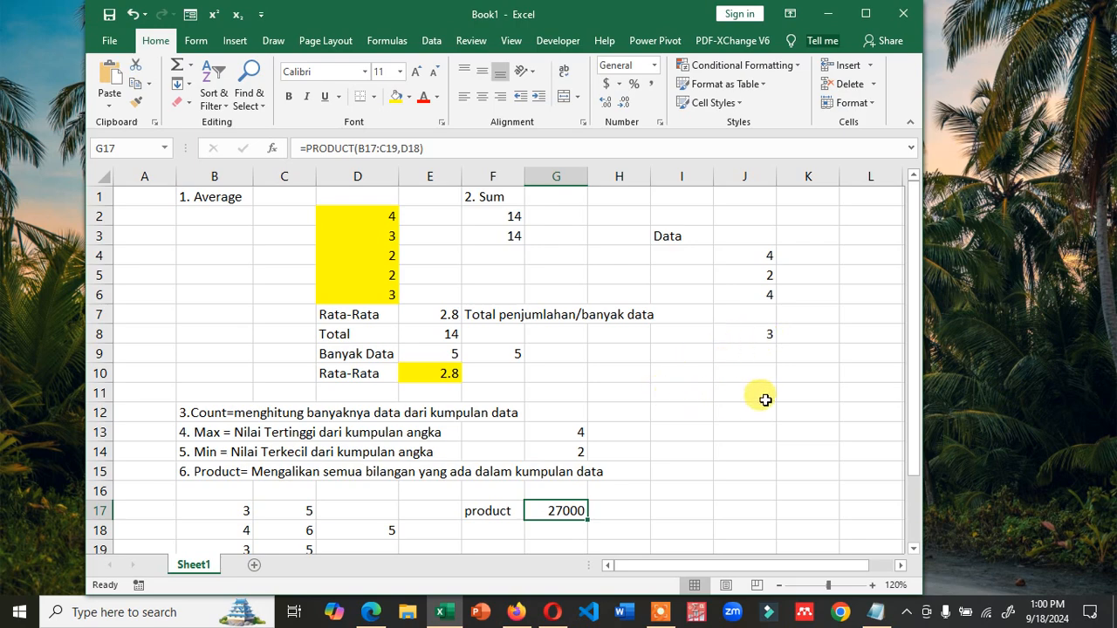
{"action": "mouse_move", "coordinate": [912, 312]}
{"action": "left_mouse_down"}
{"action": "mouse_move", "coordinate": [916, 359]}
{"action": "mouse_move", "coordinate": [918, 294]}
{"action": "left_mouse_up"}
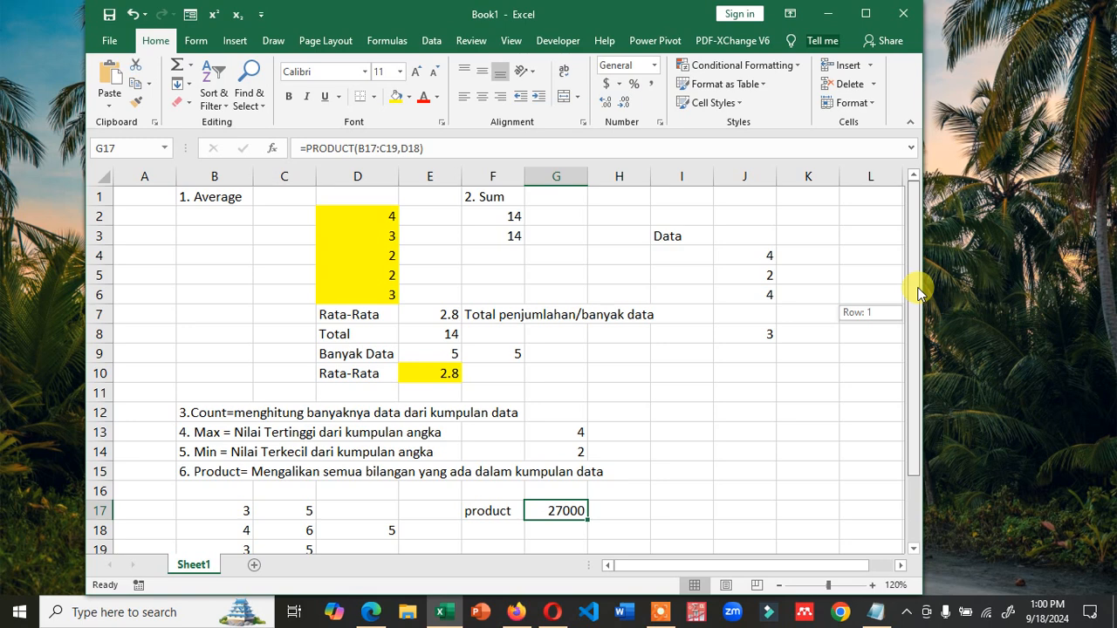
{"action": "left_click_drag", "start_coordinate": [918, 294], "coordinate": [917, 294]}
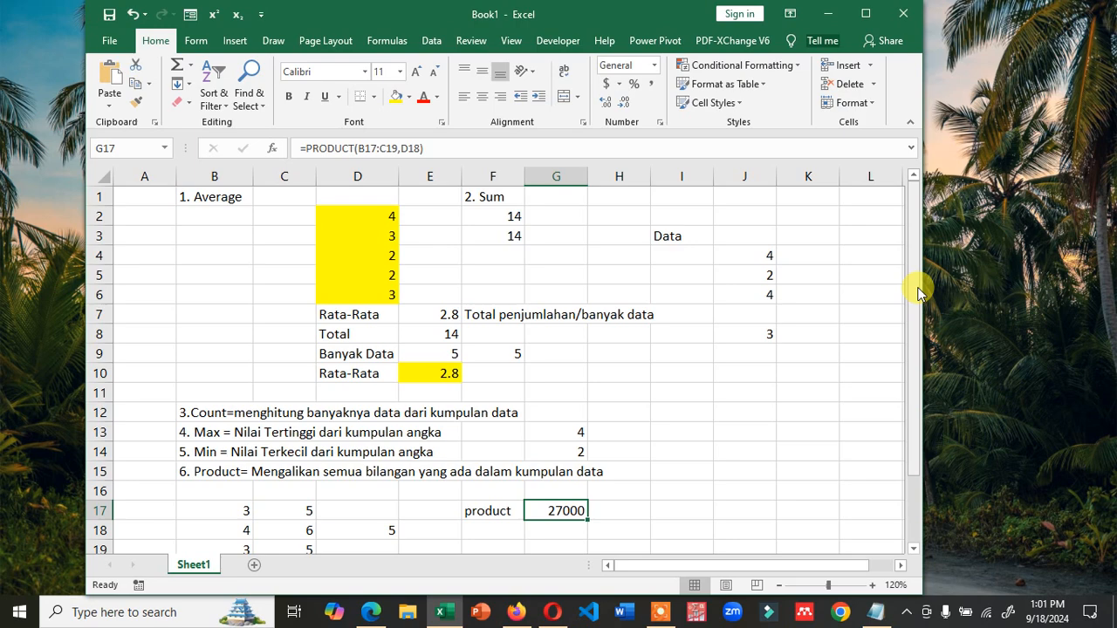
{"action": "key", "text": "F11"}
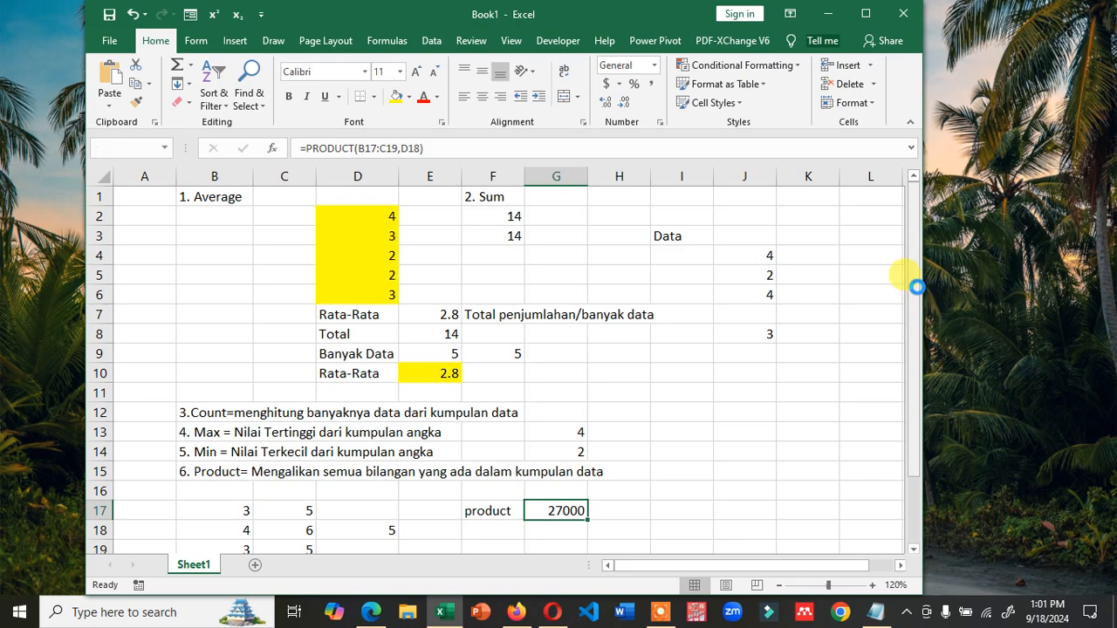
{"action": "key", "text": "F12"}
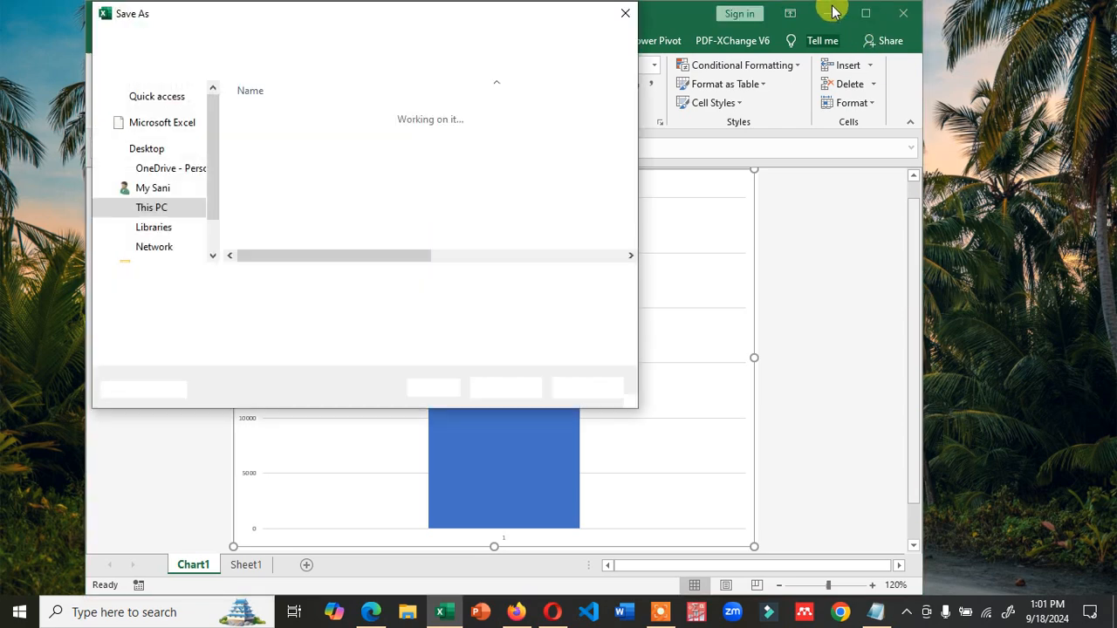
{"action": "key", "text": "Escape"}
{"action": "left_click", "coordinate": [825, 19]}
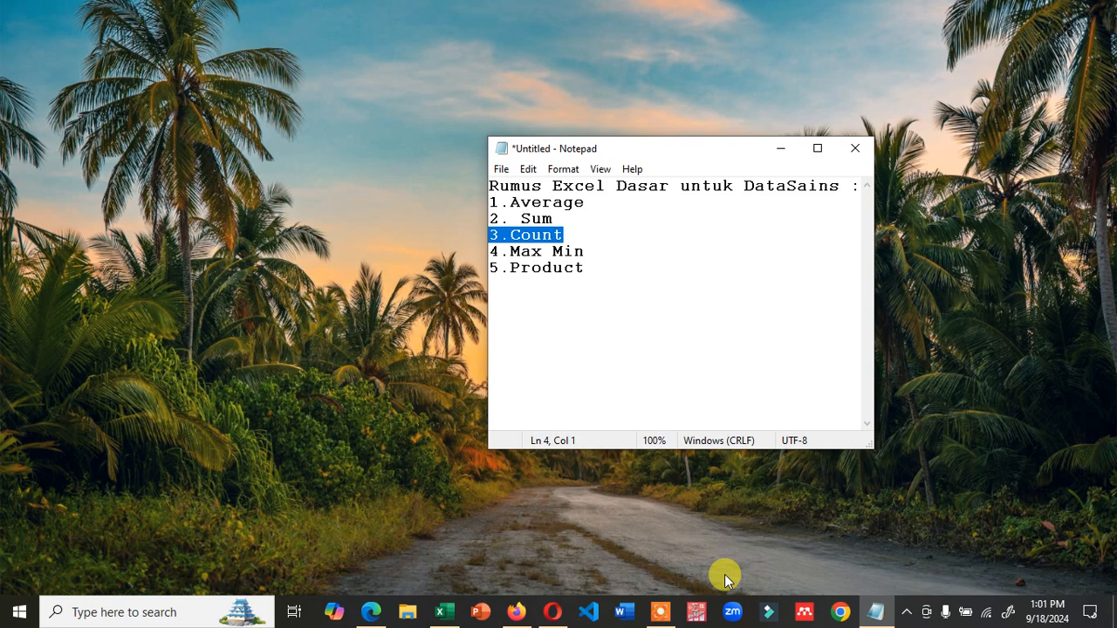
{"action": "left_click", "coordinate": [670, 608]}
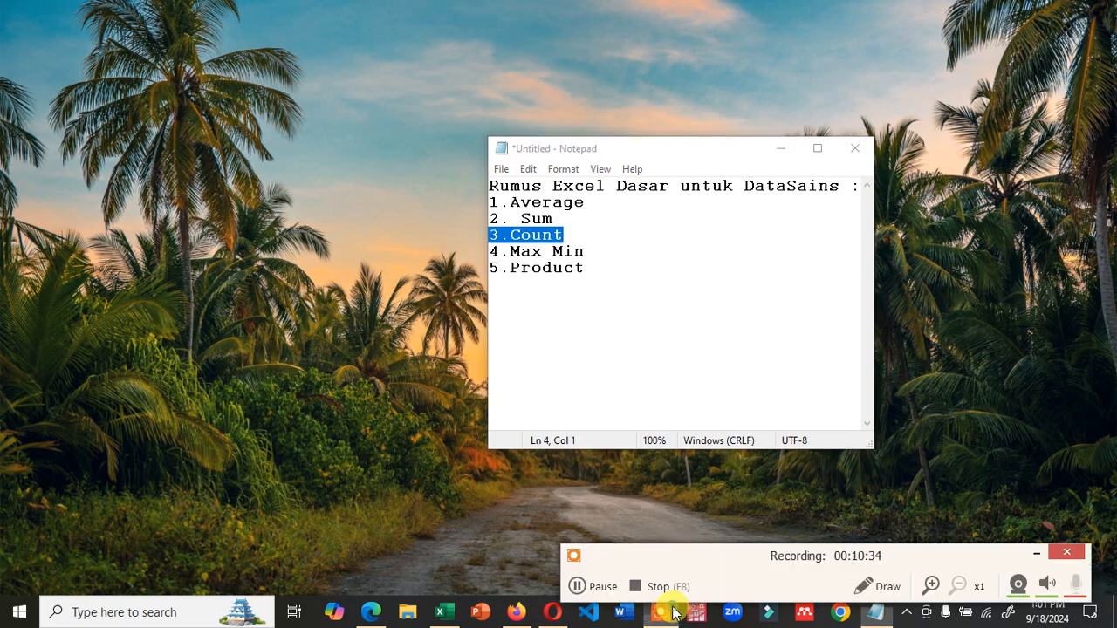